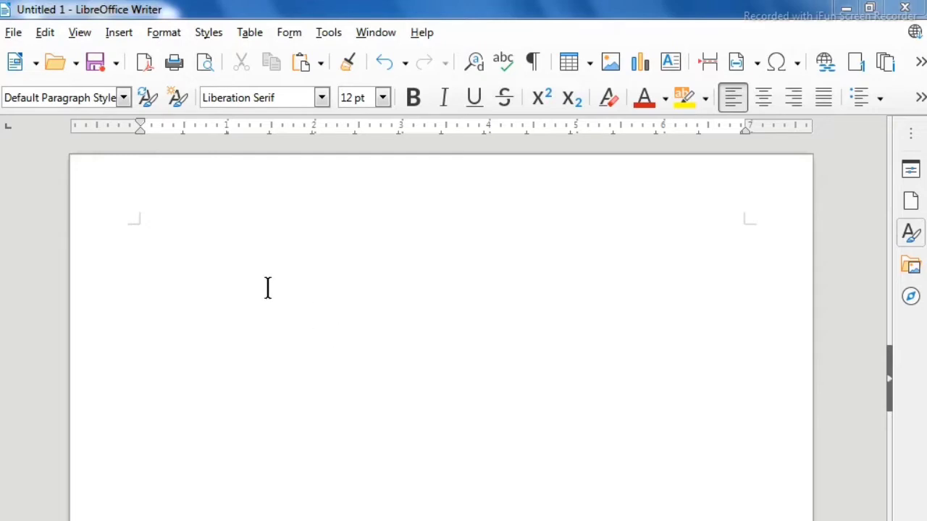
# Set up a new table at the start of the document with 4 columns and 8 rows
pyautogui.click(240, 268)
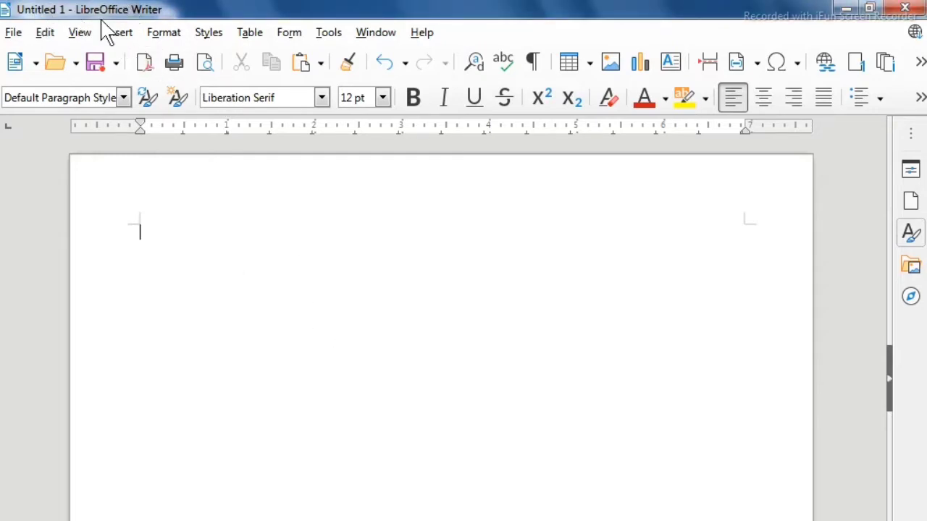
pyautogui.click(249, 33)
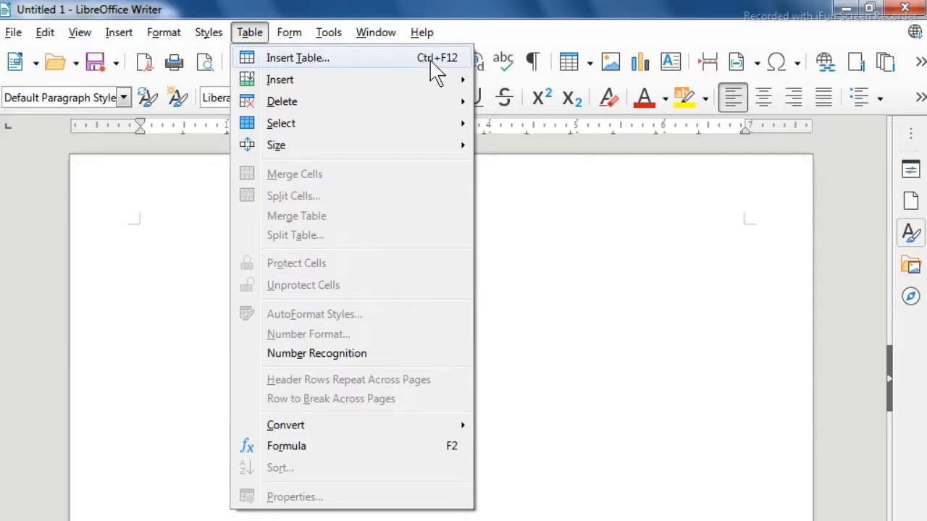
pyautogui.click(382, 63)
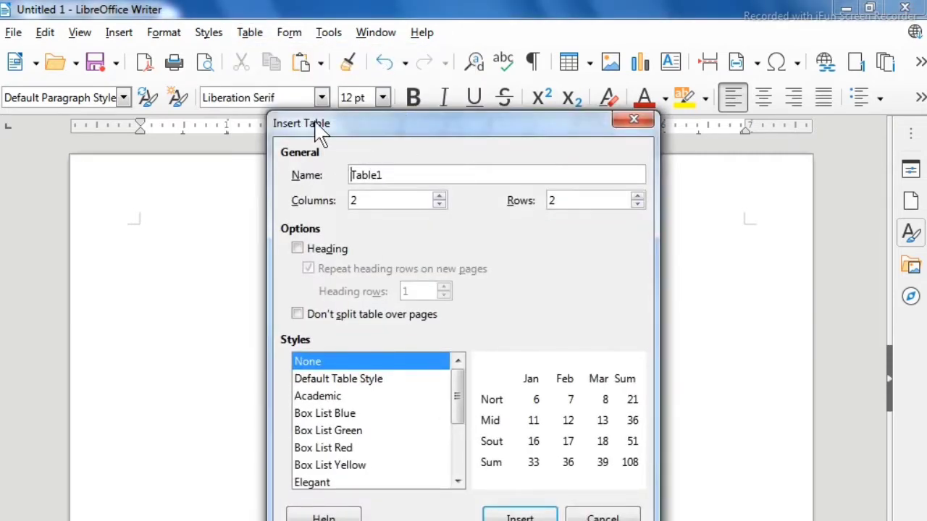
pyautogui.moveTo(321, 137); pyautogui.dragTo(412, 69)
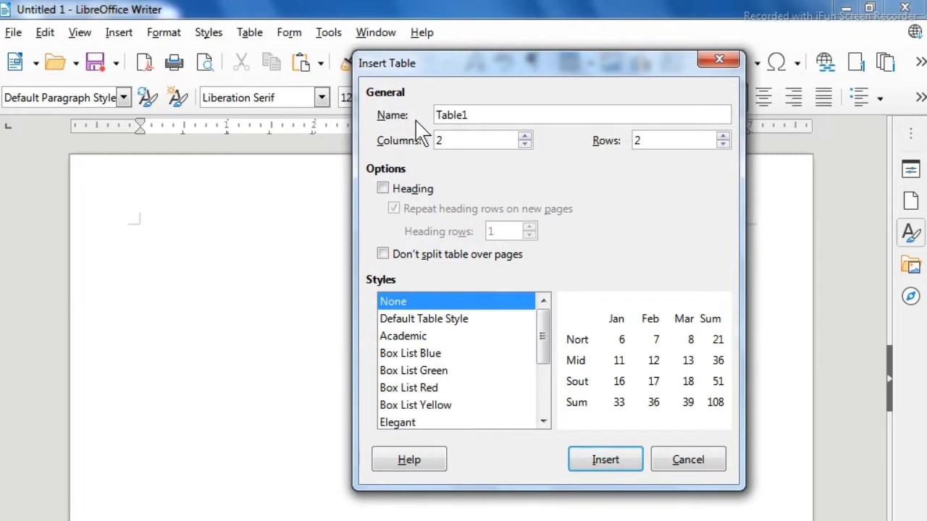
pyautogui.moveTo(485, 116); pyautogui.dragTo(416, 114)
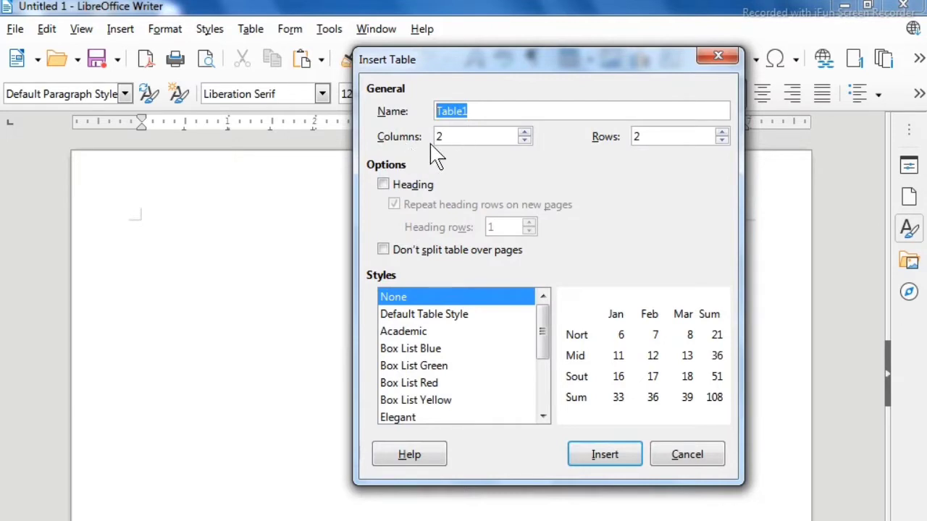
pyautogui.press('Tab')
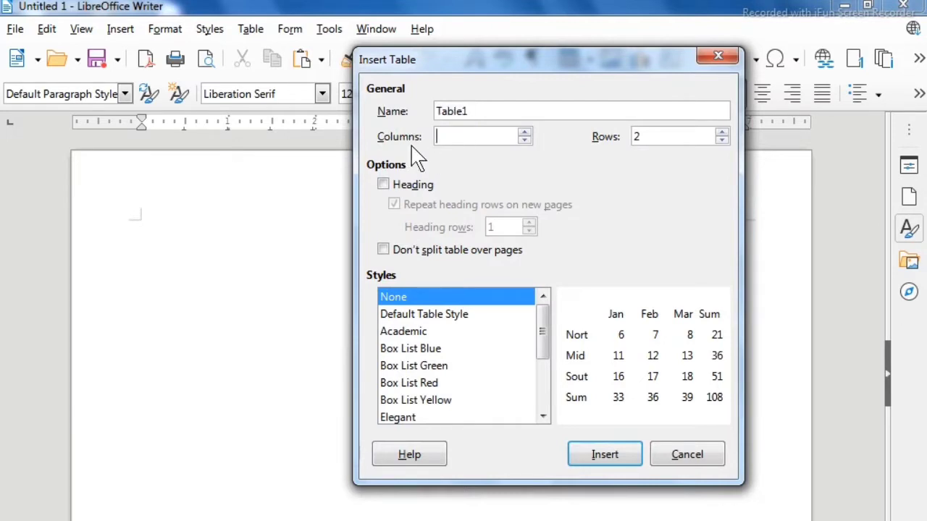
pyautogui.write('4')
pyautogui.moveTo(661, 137); pyautogui.dragTo(594, 136)
# Enable a heading row for the new table and prevent the table from splitting over pages
pyautogui.click(384, 186)
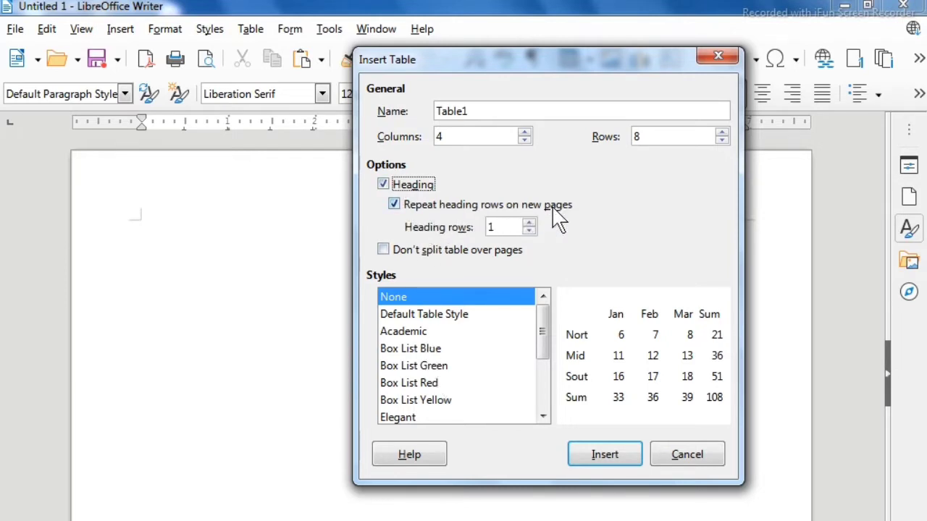
pyautogui.click(443, 367)
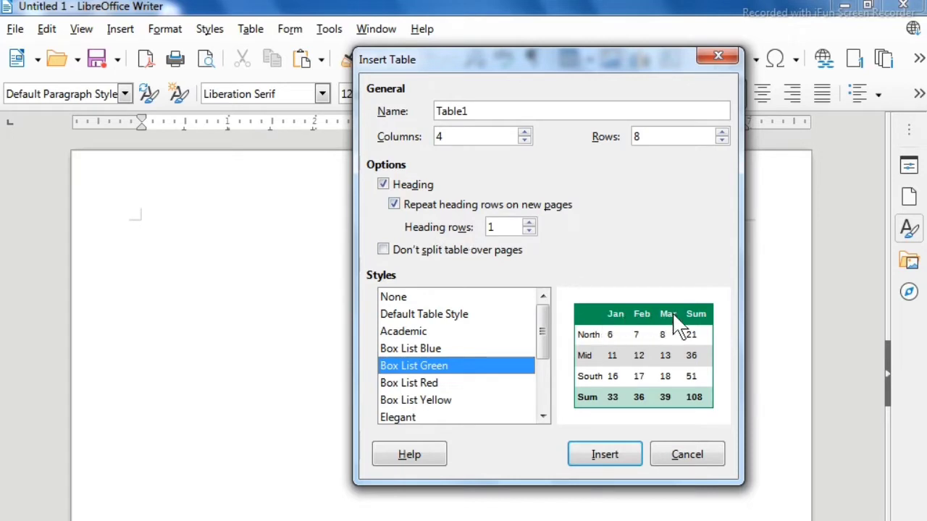
pyautogui.click(384, 253)
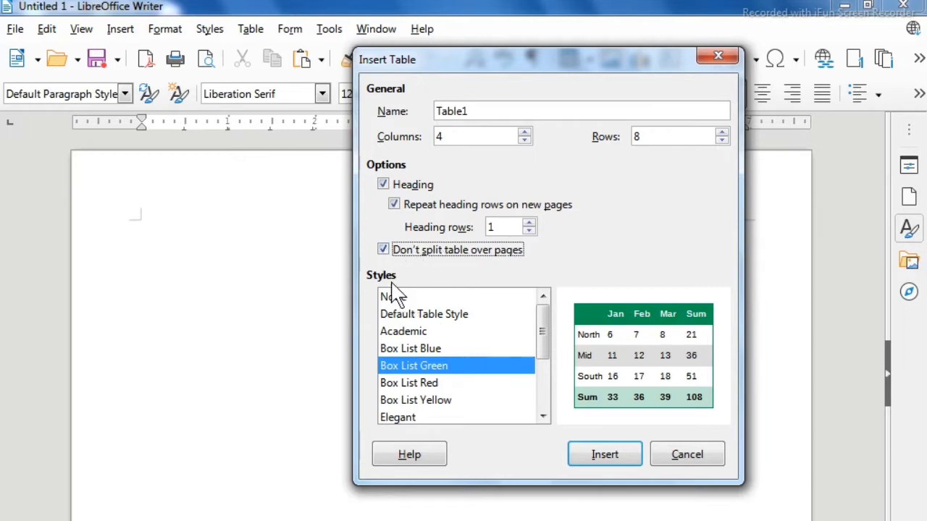
# Choose the Box List Blue style for the new table and insert it
pyautogui.scroll(-2, 427, 389)
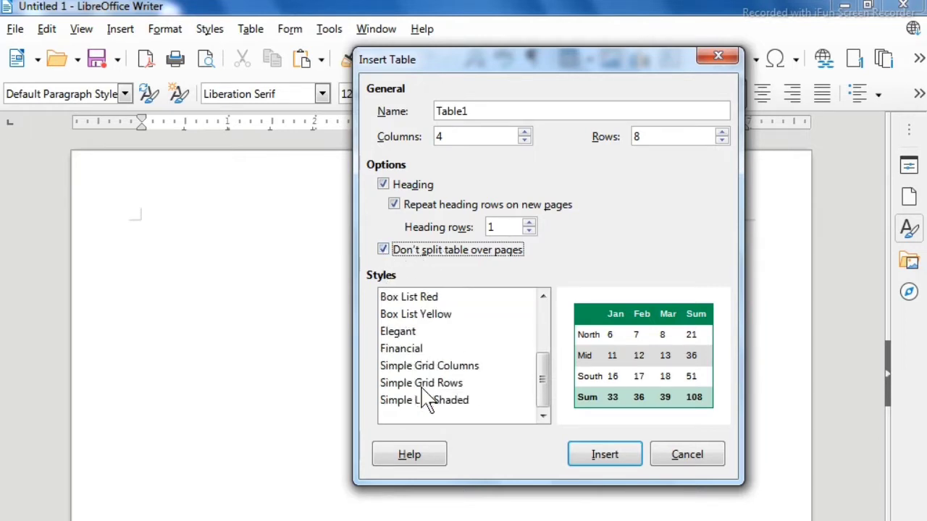
pyautogui.click(414, 349)
pyautogui.scroll(2, 417, 349)
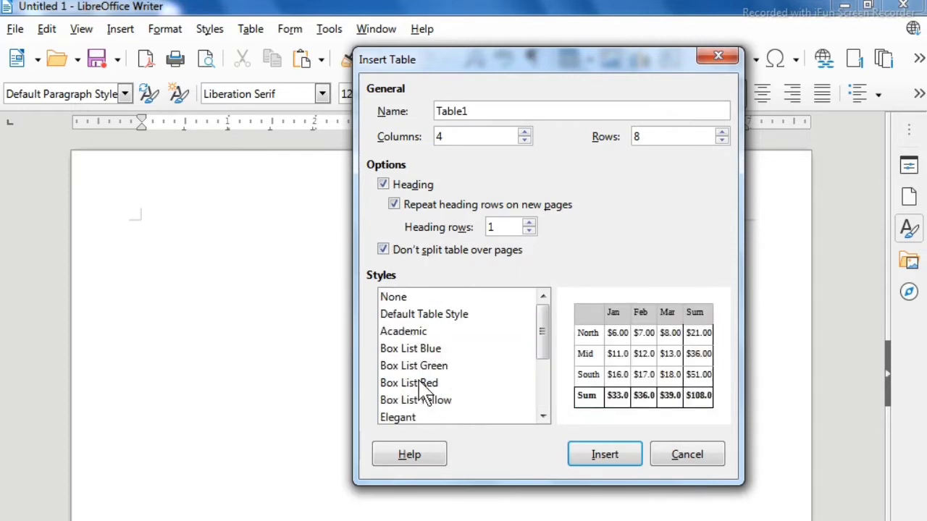
pyautogui.click(420, 382)
pyautogui.click(416, 349)
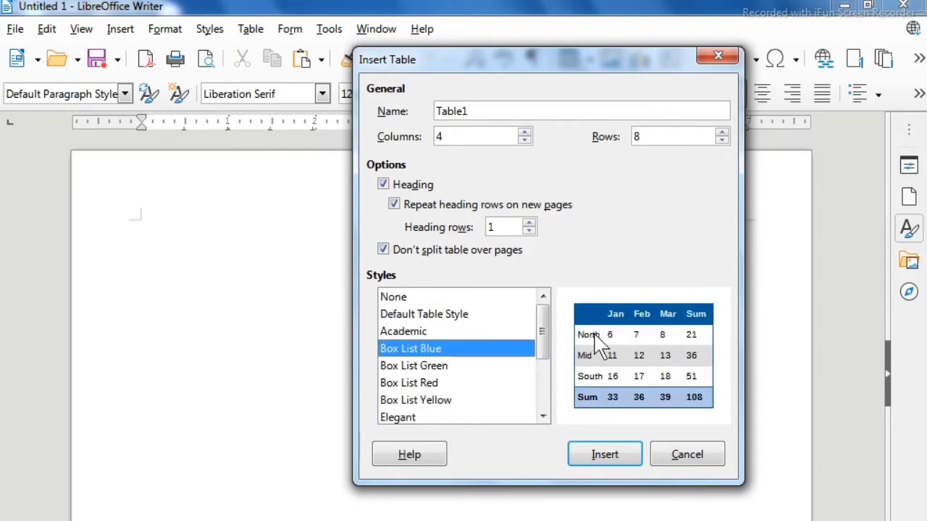
pyautogui.click(605, 455)
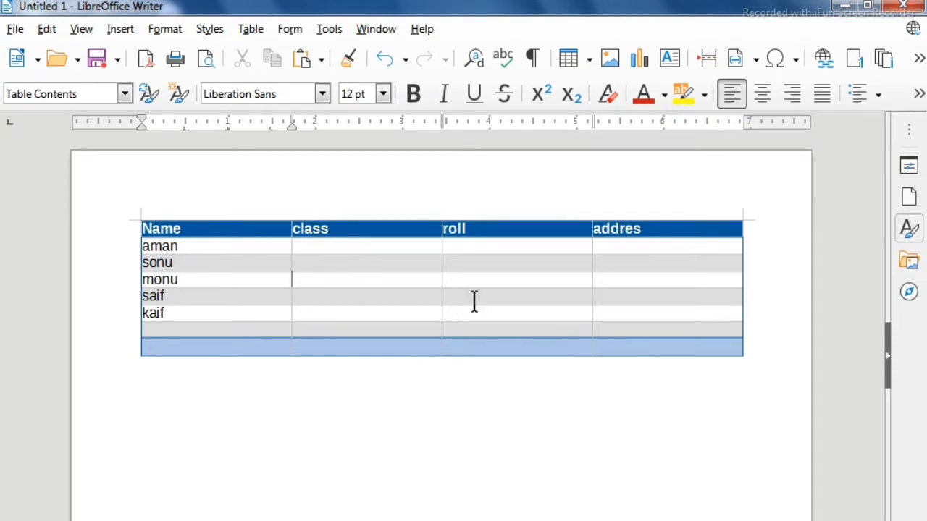
# Apply outer and all inner borders to every cell of the table, including the heading row
pyautogui.click(474, 302)
pyautogui.moveTo(266, 248); pyautogui.dragTo(593, 343)
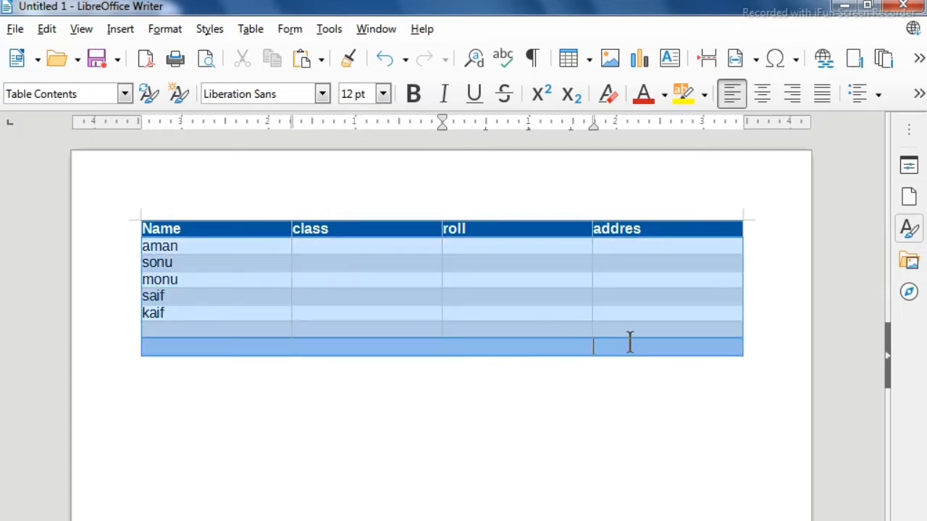
pyautogui.click(473, 311)
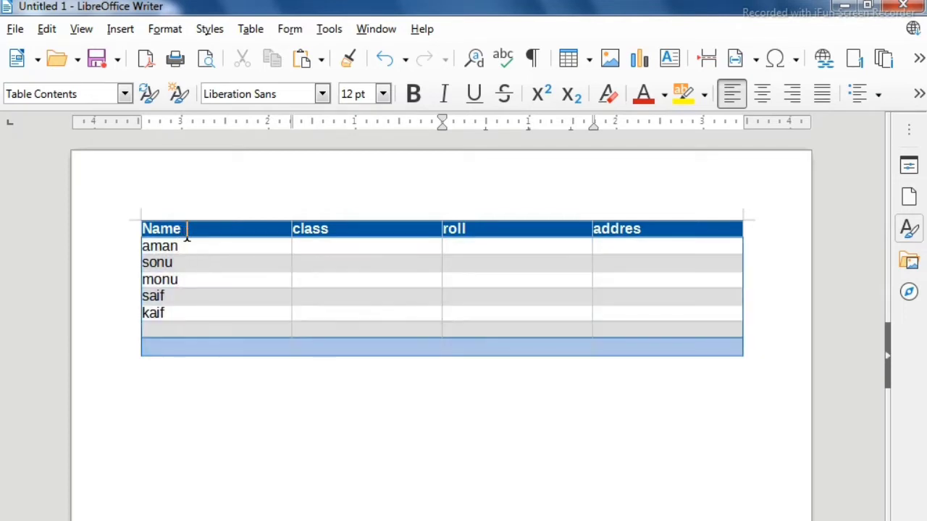
pyautogui.moveTo(186, 236); pyautogui.dragTo(644, 345)
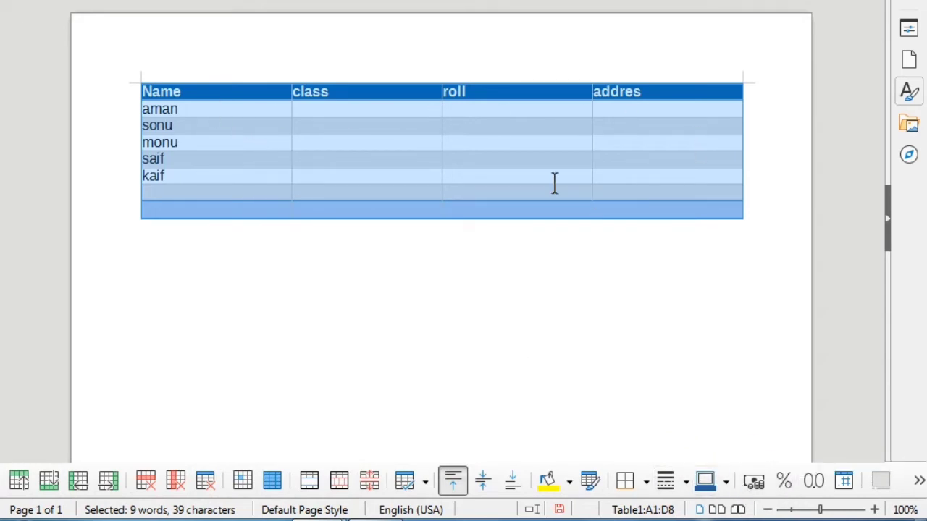
pyautogui.click(644, 480)
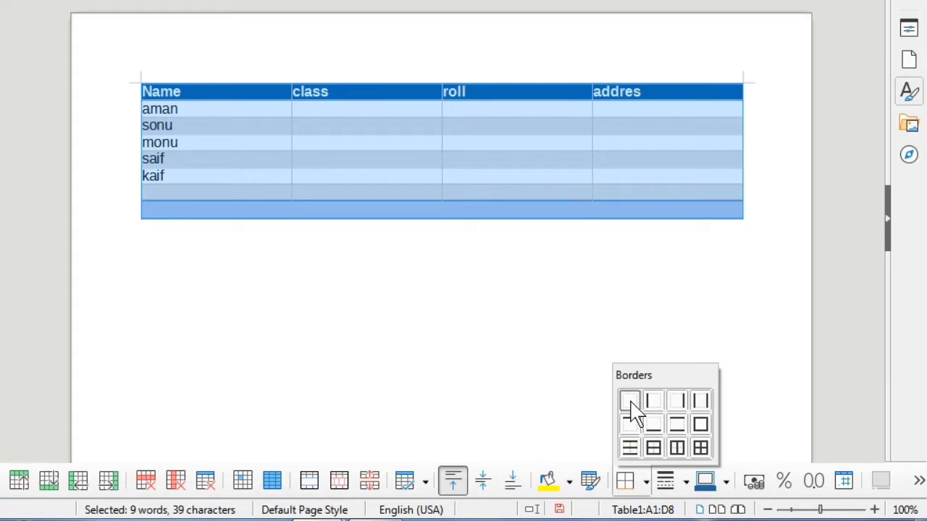
pyautogui.click(700, 447)
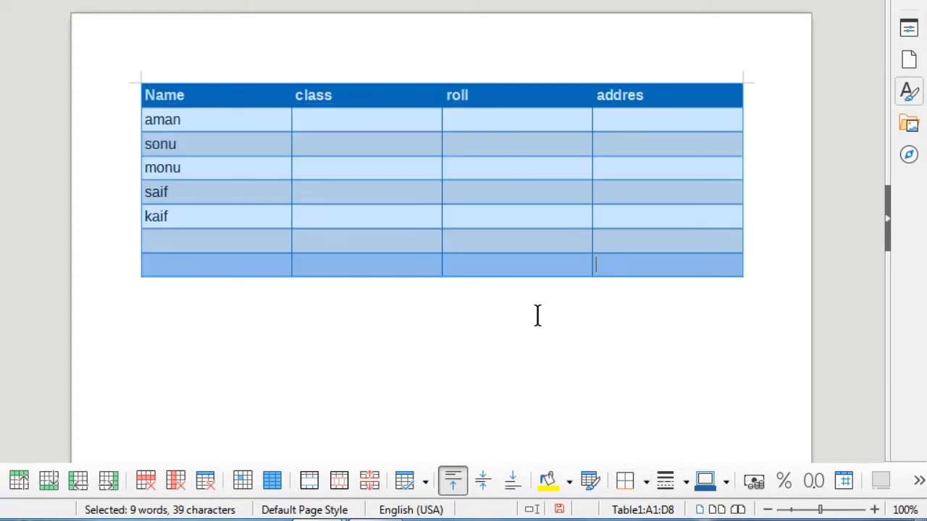
pyautogui.click(313, 288)
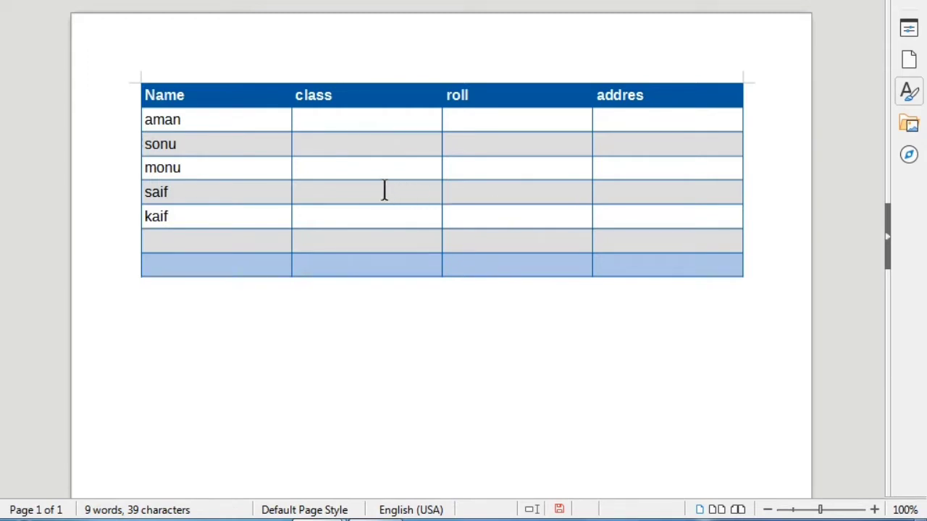
pyautogui.click(357, 176)
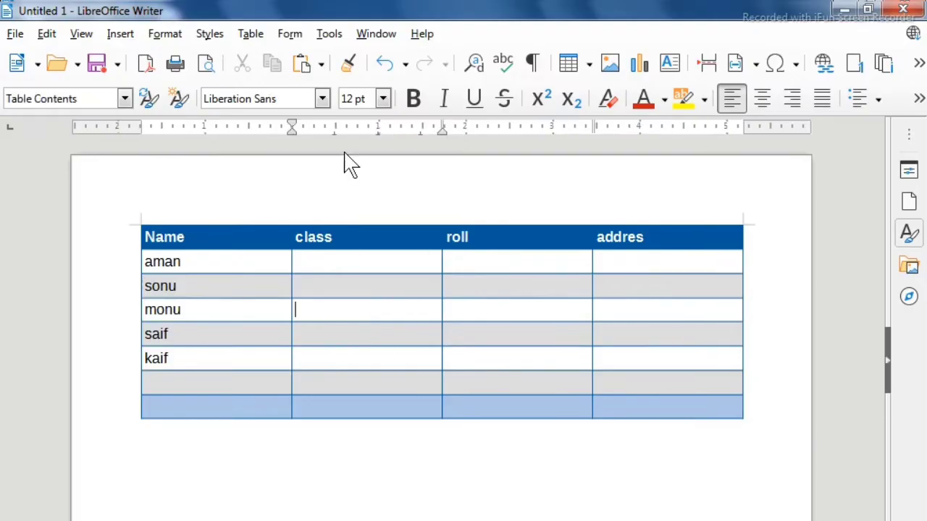
pyautogui.click(246, 35)
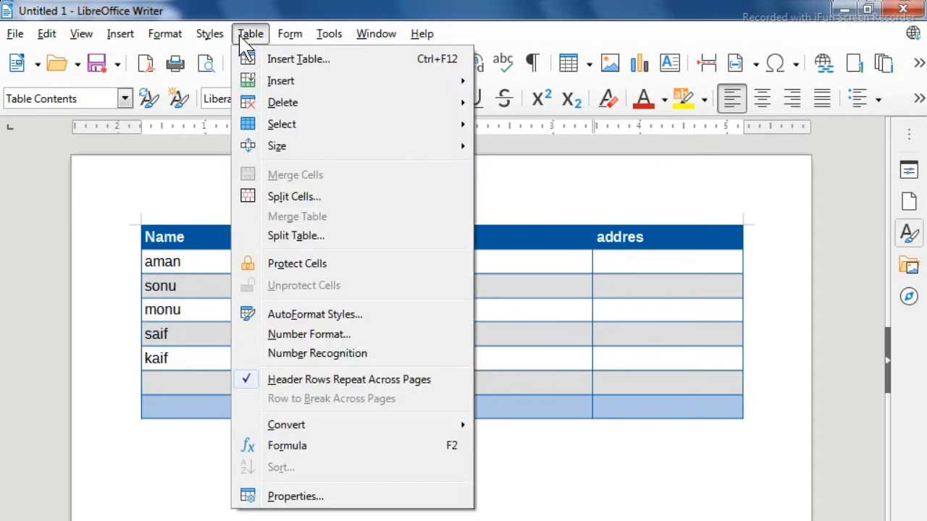
pyautogui.click(304, 62)
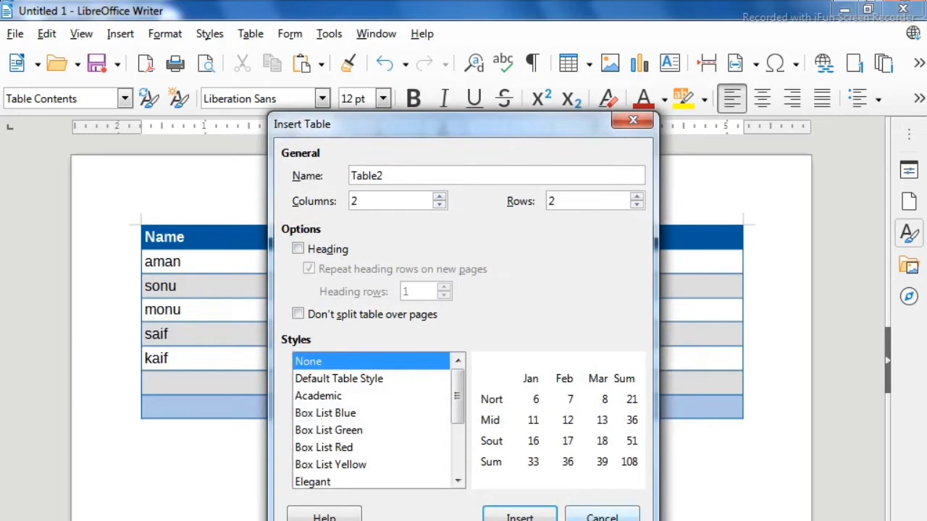
pyautogui.click(598, 515)
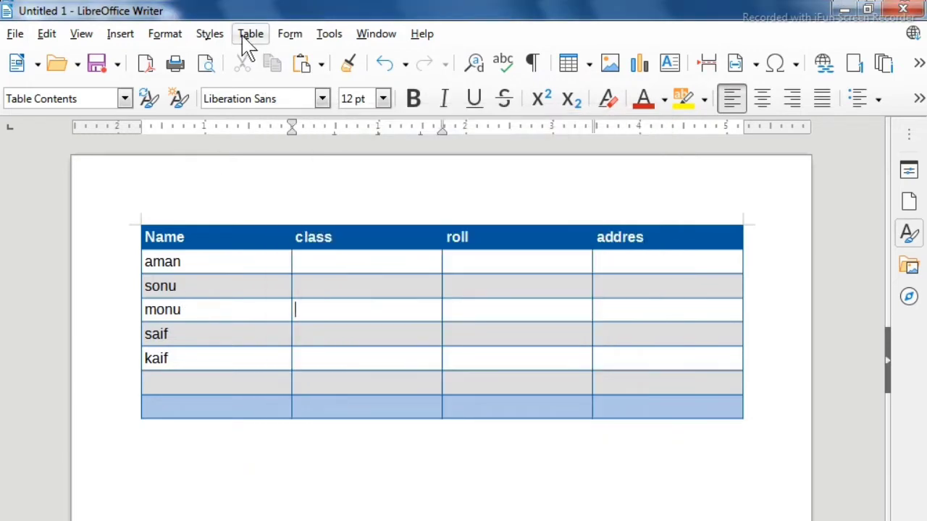
pyautogui.click(247, 37)
pyautogui.moveTo(274, 81)
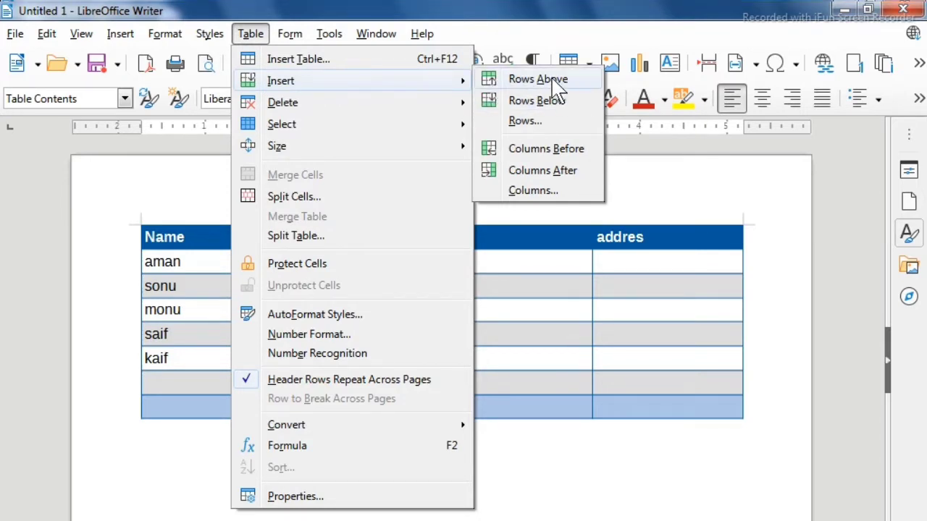
pyautogui.click(548, 357)
# Insert one empty row above the row holding the third name in the table
pyautogui.click(196, 316)
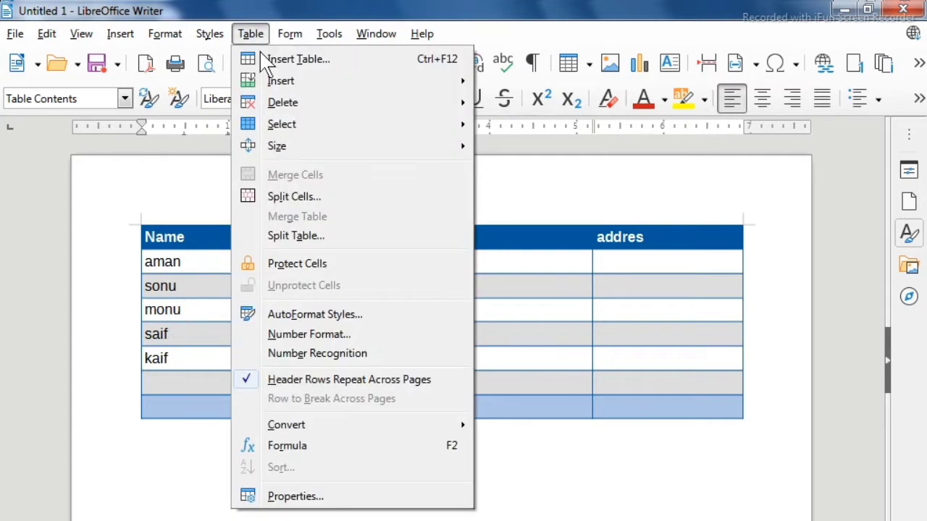
pyautogui.moveTo(278, 82)
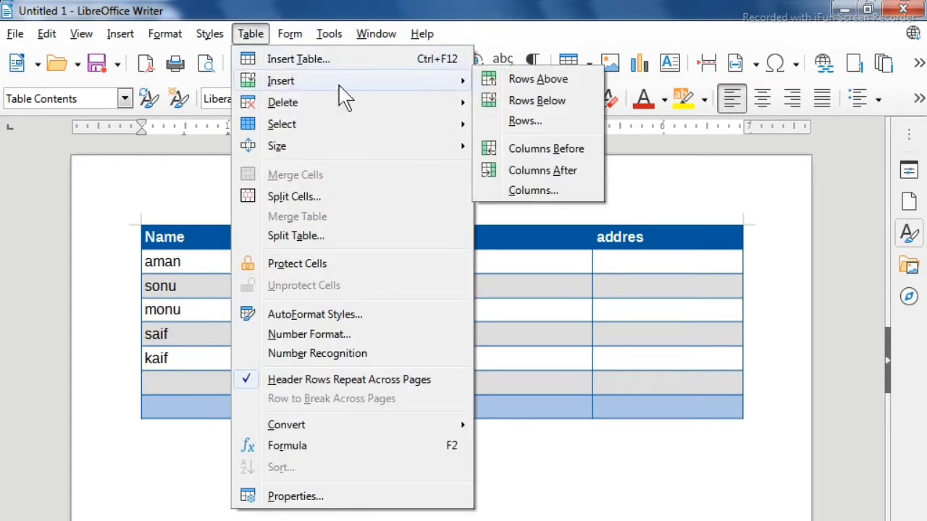
pyautogui.click(511, 82)
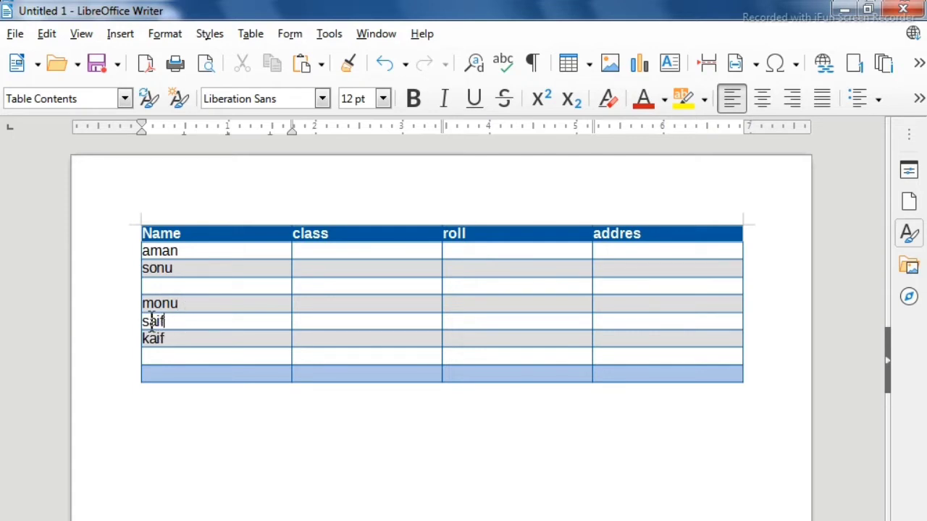
# Insert one empty row below the row holding the fourth name in the table
pyautogui.click(176, 325)
pyautogui.click(248, 36)
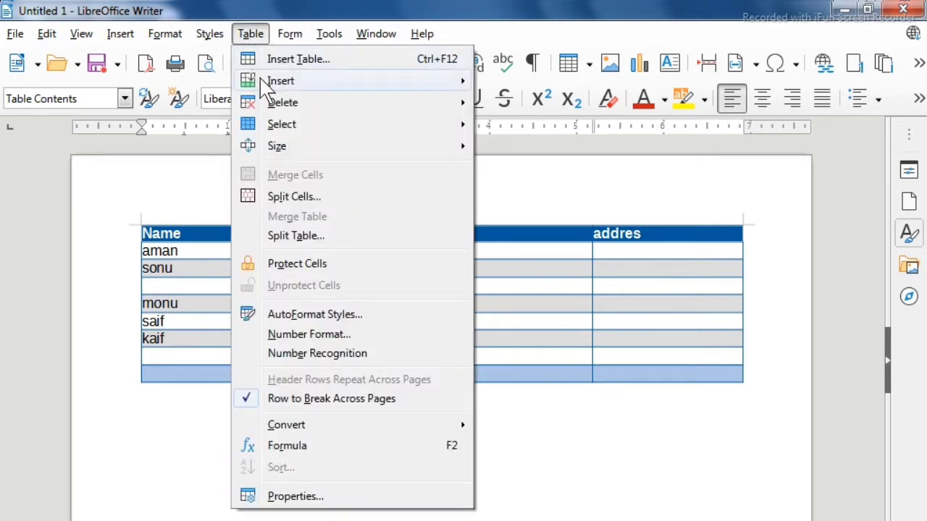
pyautogui.moveTo(263, 86)
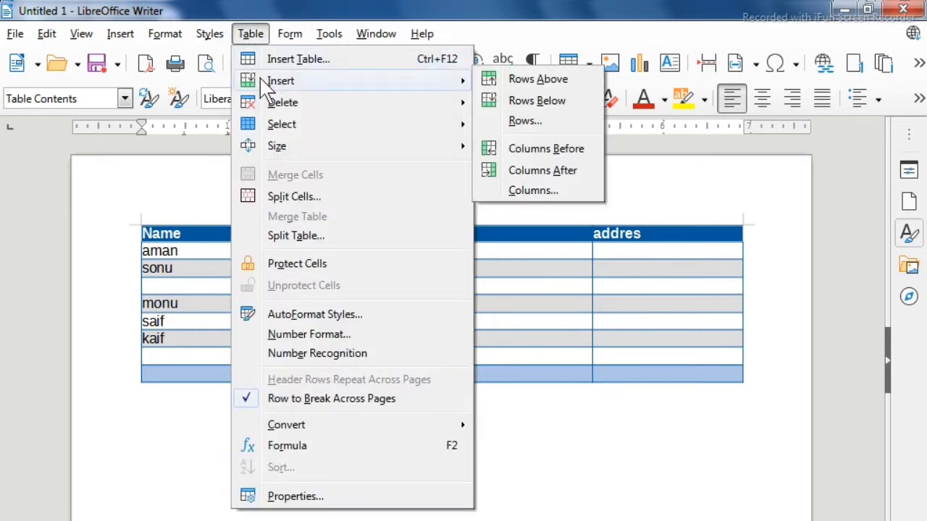
pyautogui.click(537, 106)
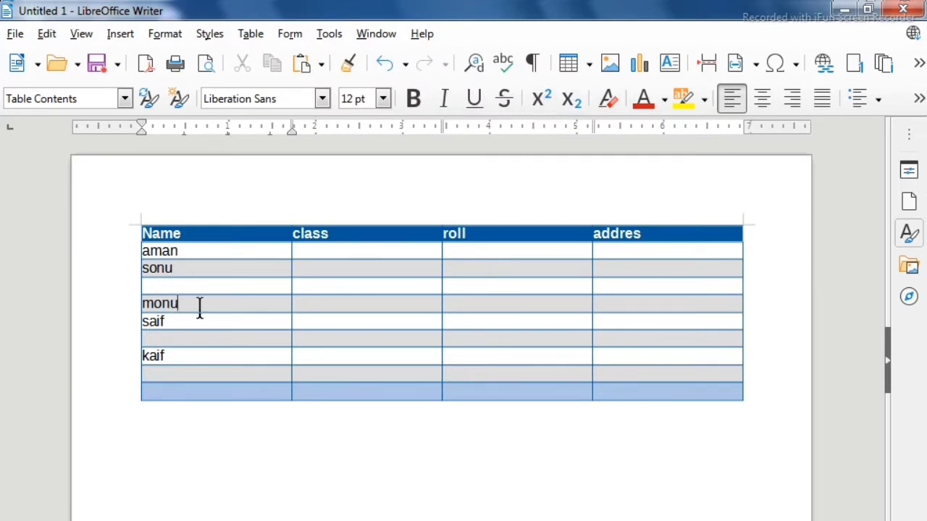
# Insert 3 rows below the row holding the third name in the table
pyautogui.click(250, 37)
pyautogui.moveTo(275, 90)
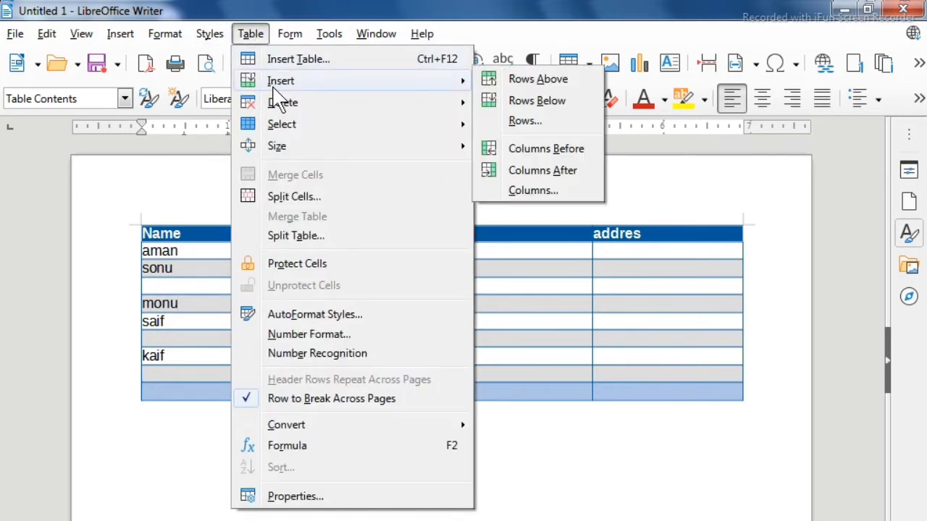
pyautogui.click(531, 121)
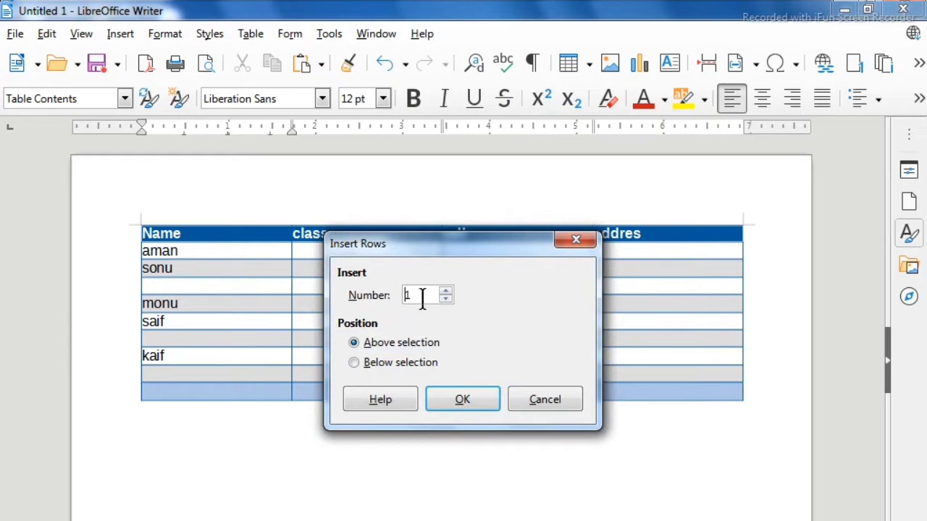
pyautogui.moveTo(429, 297); pyautogui.dragTo(383, 296)
pyautogui.press('BackSpace')
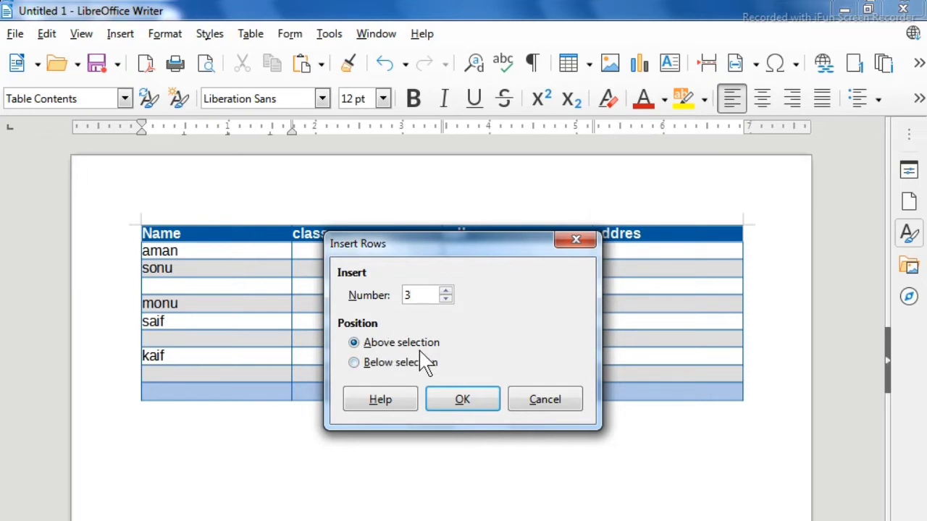
pyautogui.click(354, 363)
pyautogui.click(457, 405)
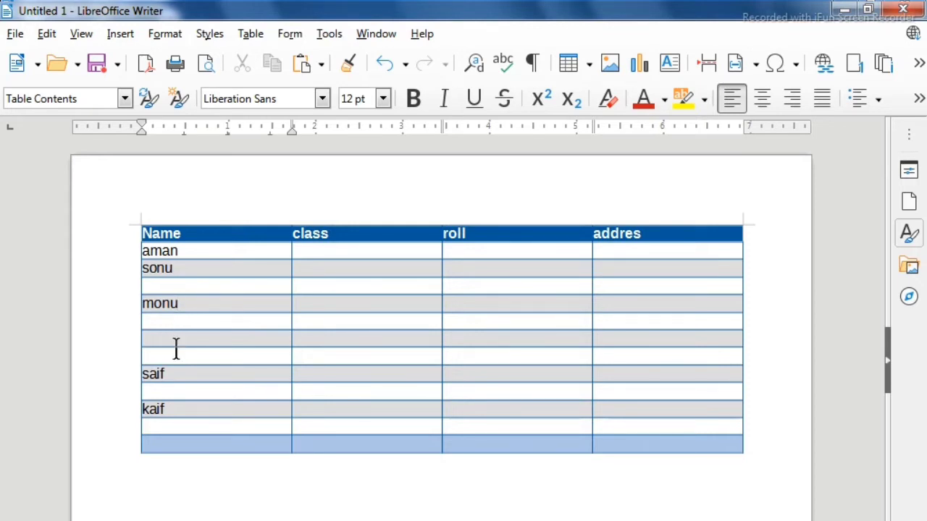
pyautogui.click(252, 38)
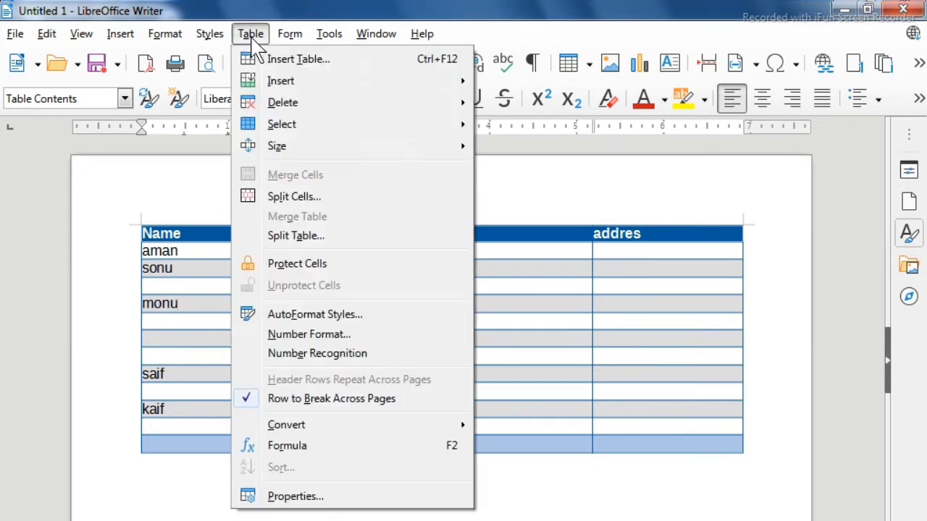
pyautogui.moveTo(270, 85)
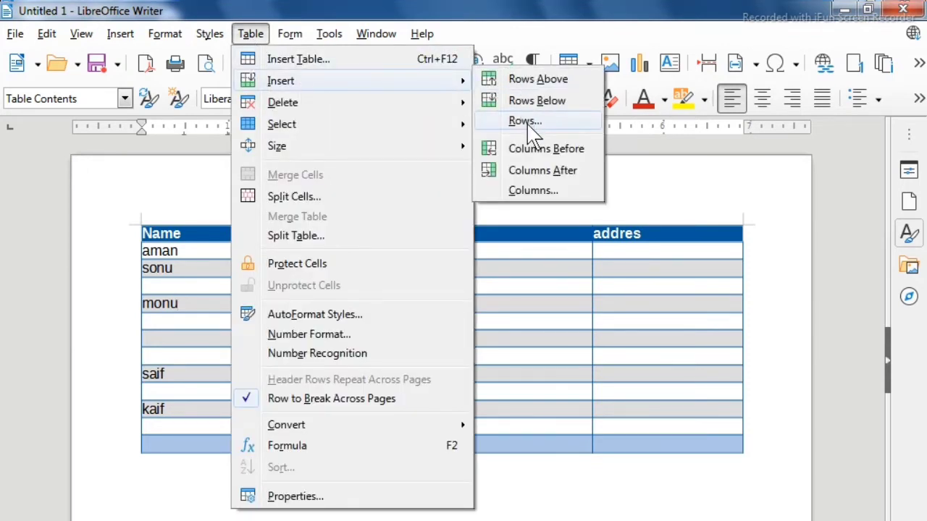
pyautogui.click(564, 373)
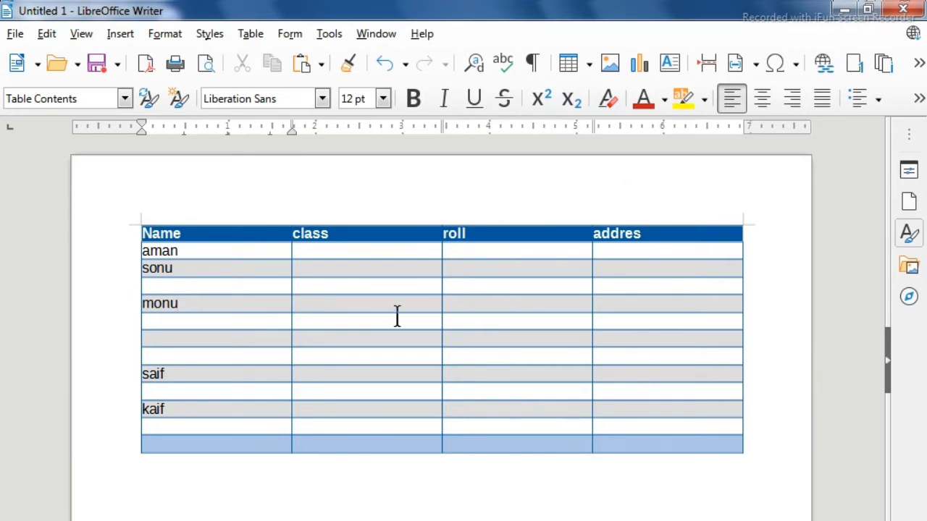
# Insert one empty column before the class column of the table
pyautogui.click(385, 297)
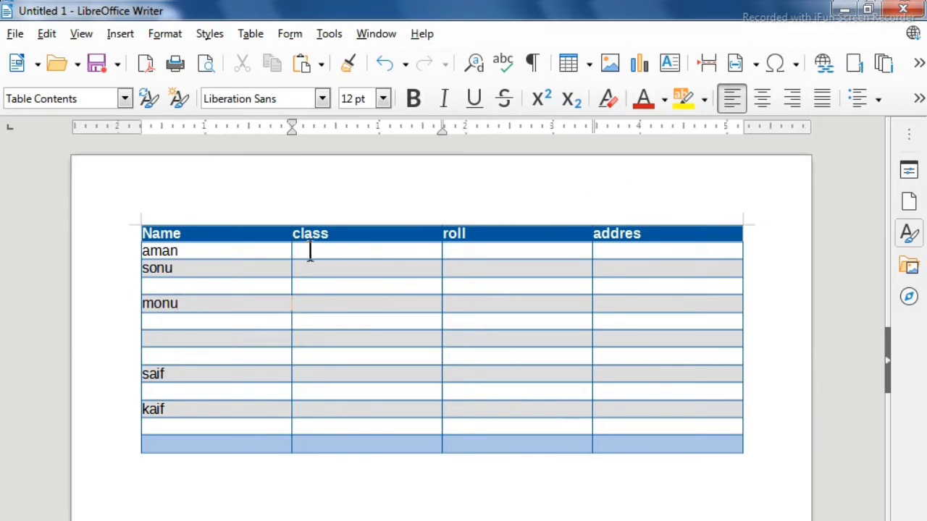
pyautogui.click(251, 37)
pyautogui.moveTo(281, 84)
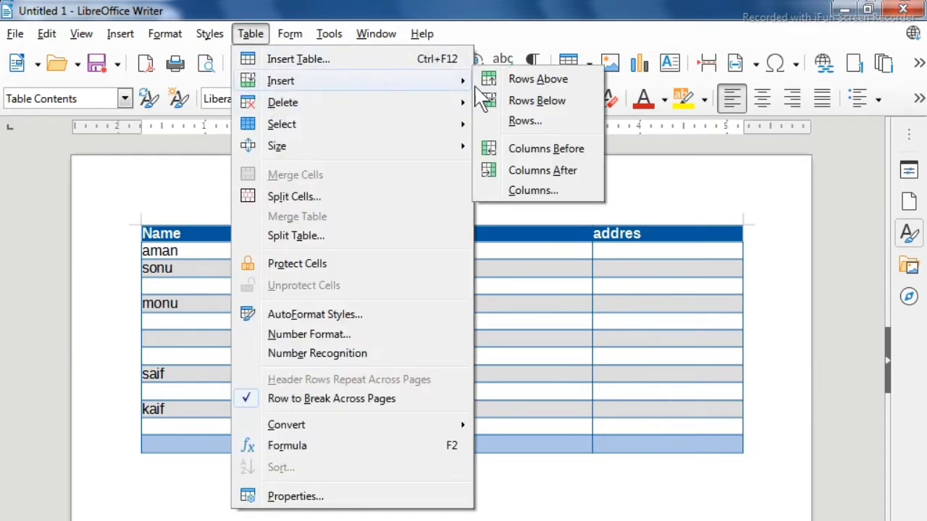
pyautogui.click(557, 154)
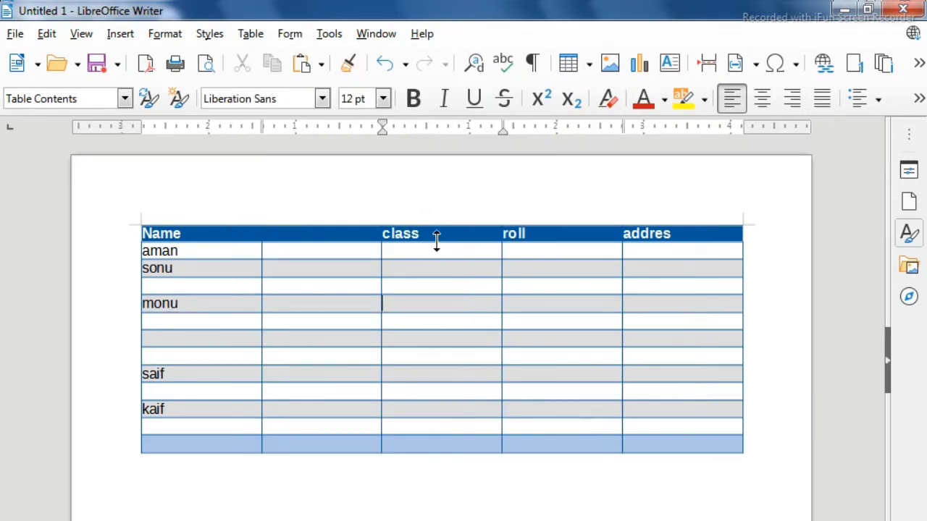
# Insert one empty column directly after the class column of the table
pyautogui.click(250, 34)
pyautogui.moveTo(262, 84)
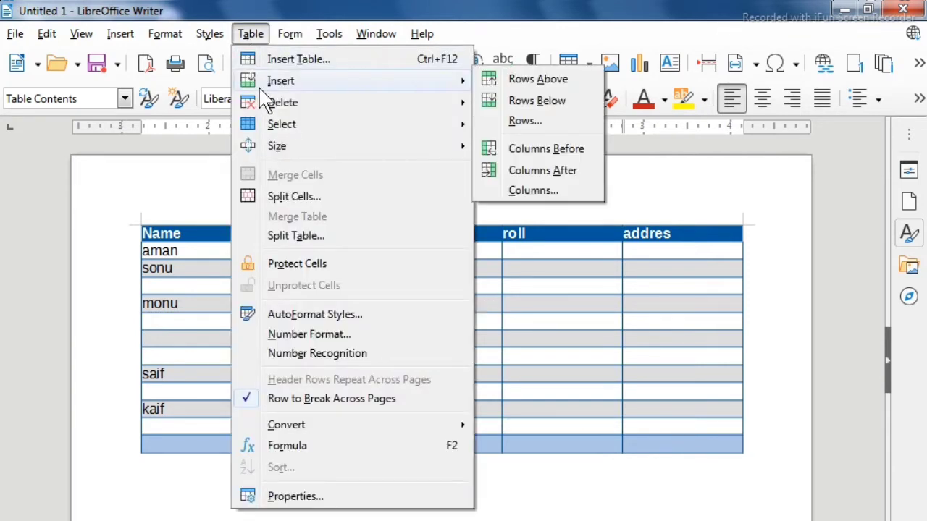
pyautogui.click(529, 174)
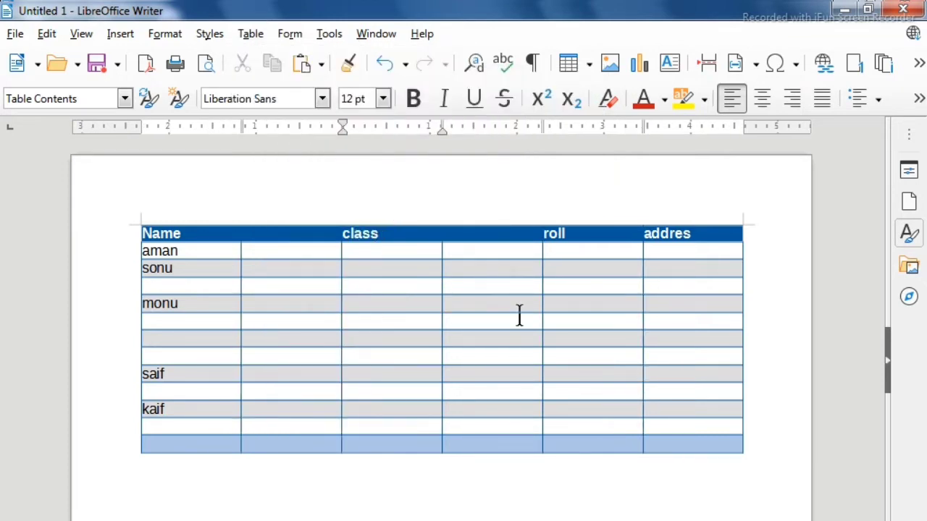
# Use the Insert Columns dialog to add 1 more column after the class column, with the position set to After selection
pyautogui.click(251, 34)
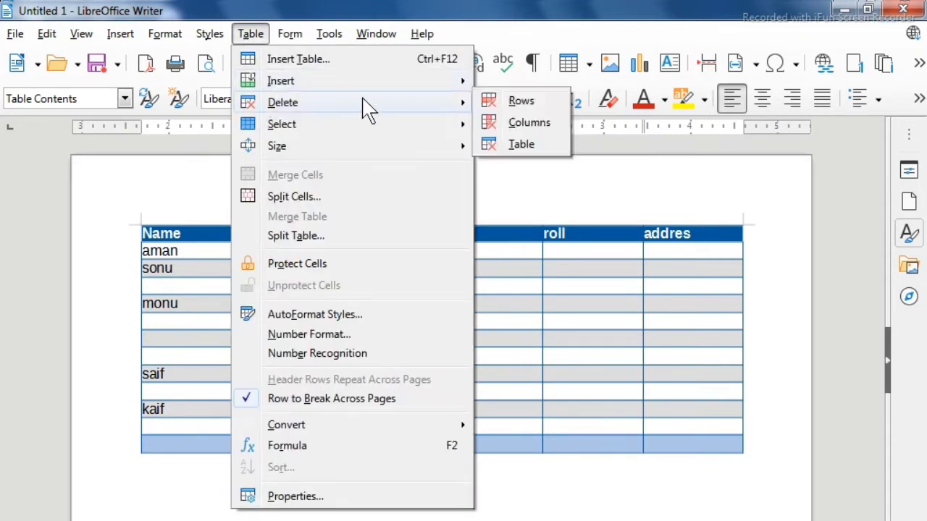
pyautogui.moveTo(356, 81)
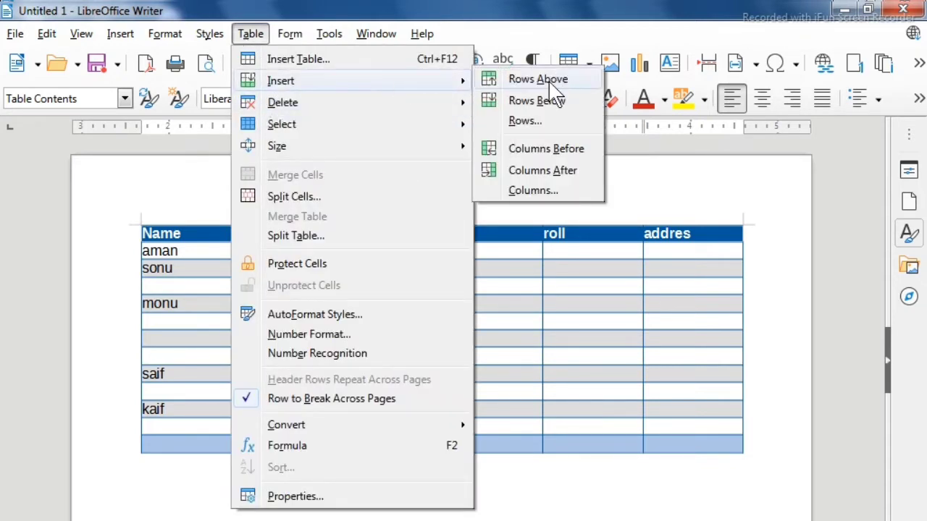
pyautogui.click(551, 192)
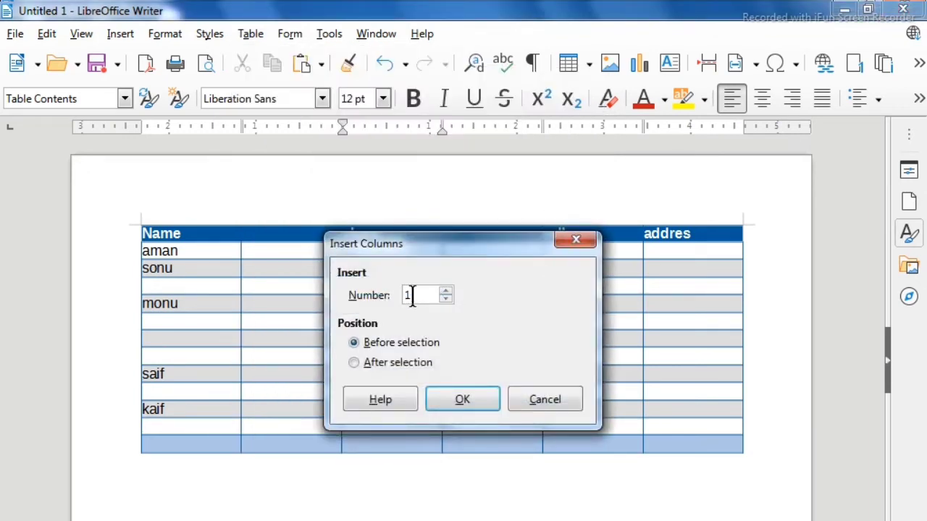
pyautogui.click(398, 363)
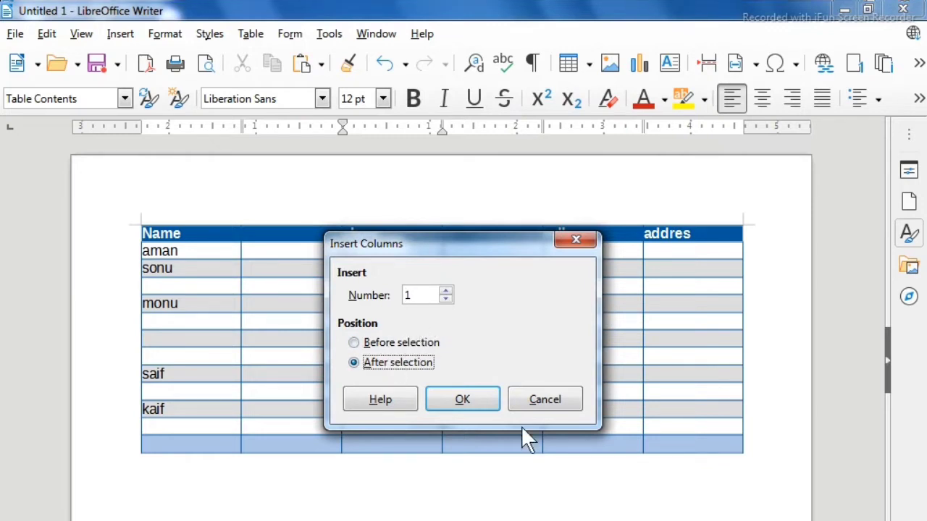
pyautogui.click(484, 404)
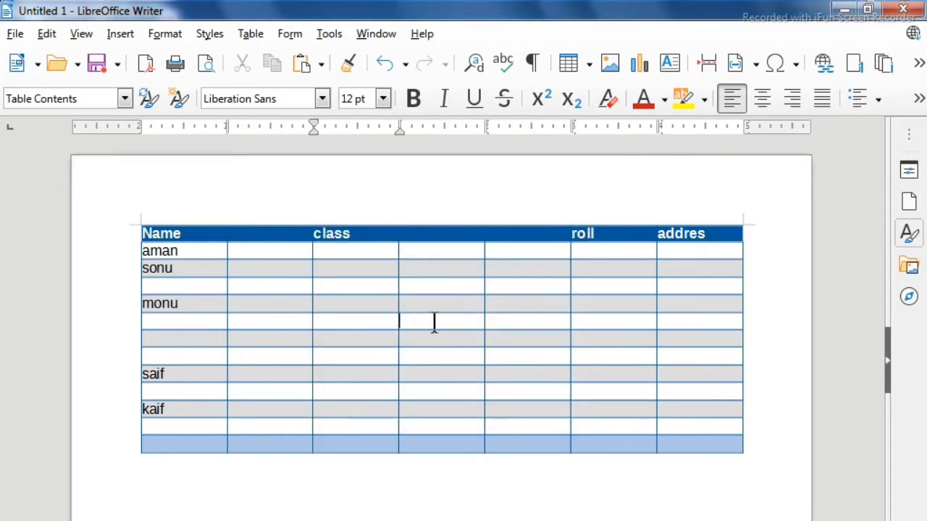
pyautogui.click(248, 34)
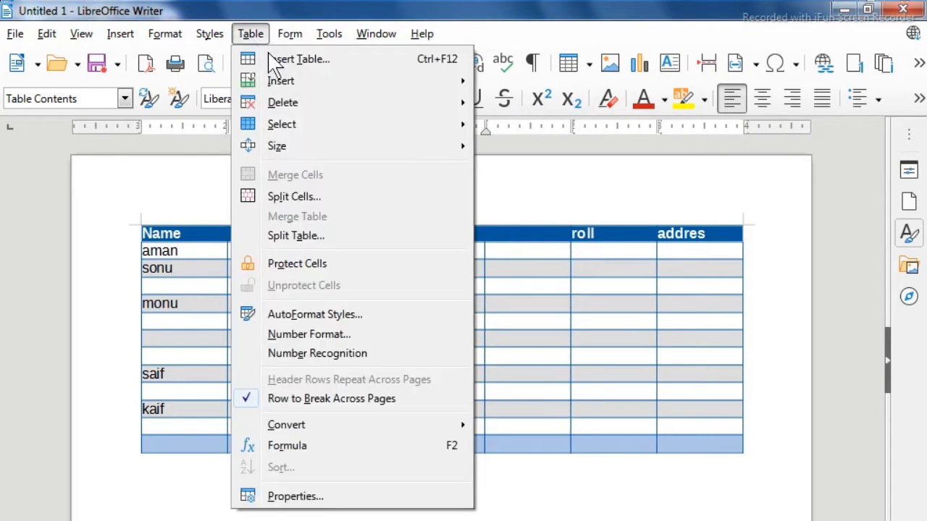
pyautogui.moveTo(290, 107)
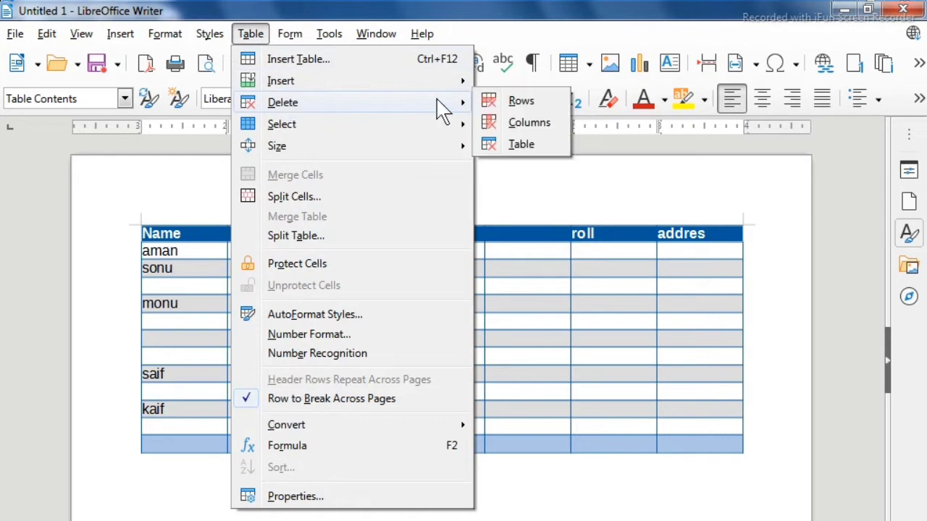
pyautogui.click(556, 379)
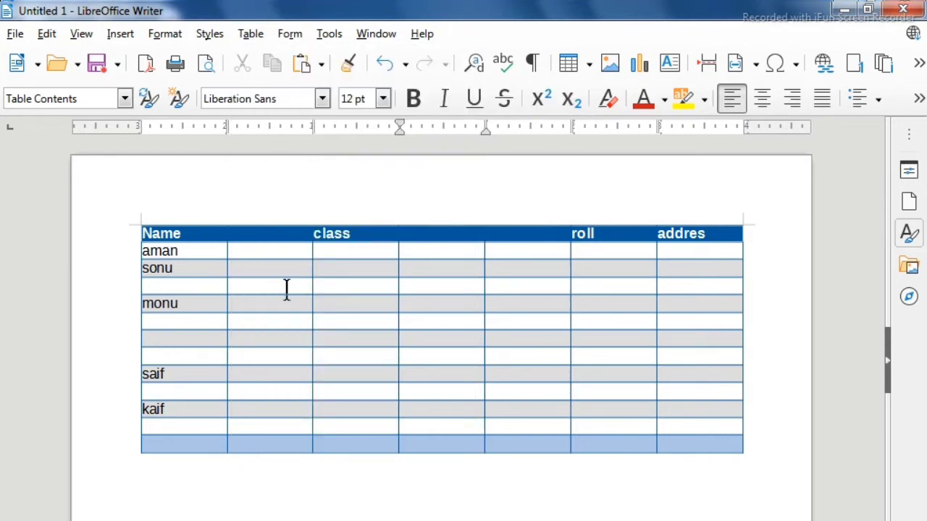
# Delete the empty row between the second and third names in the table
pyautogui.click(185, 286)
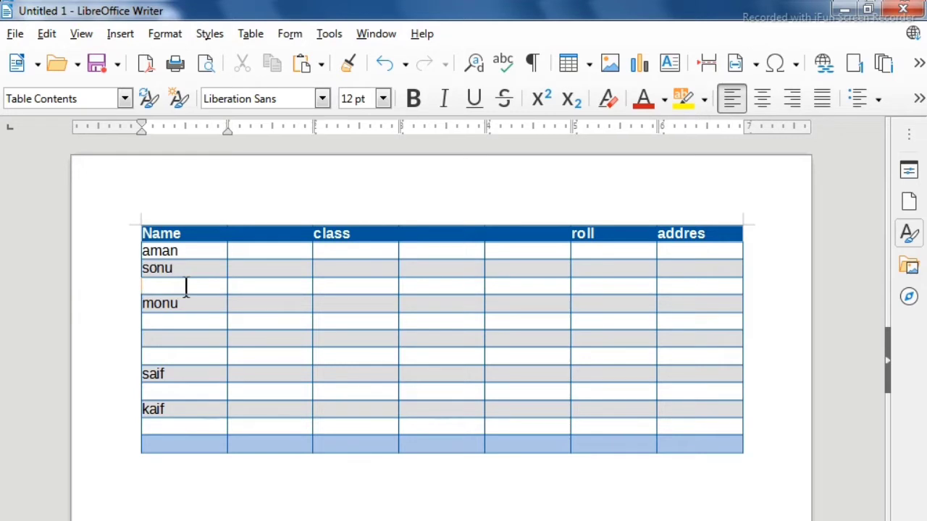
pyautogui.click(332, 285)
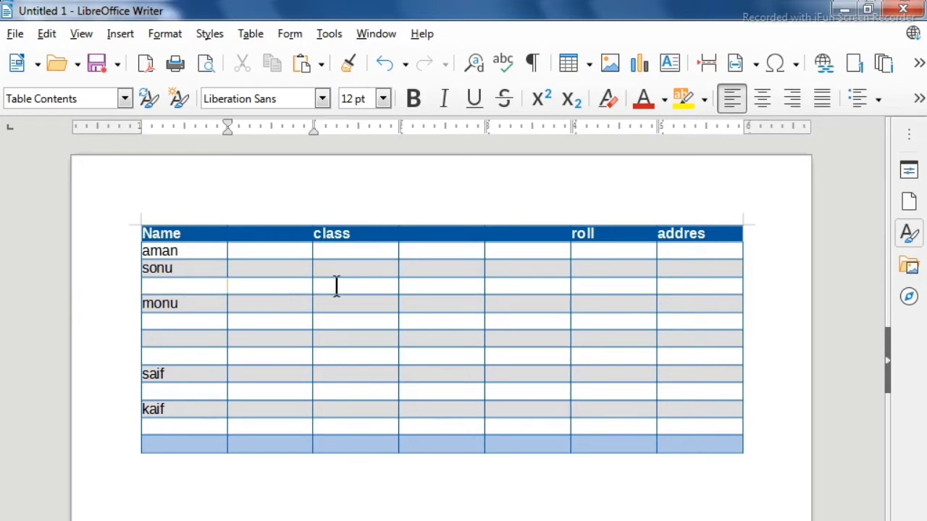
pyautogui.click(420, 286)
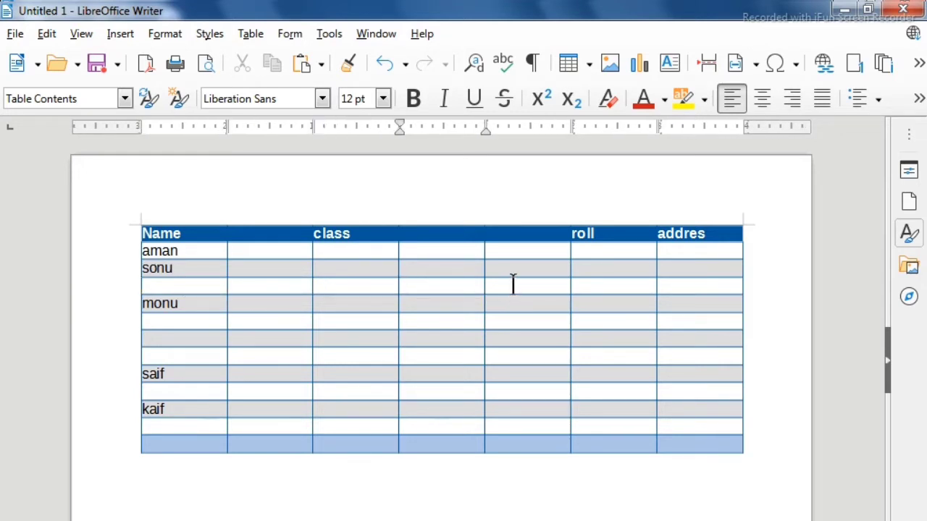
pyautogui.click(588, 291)
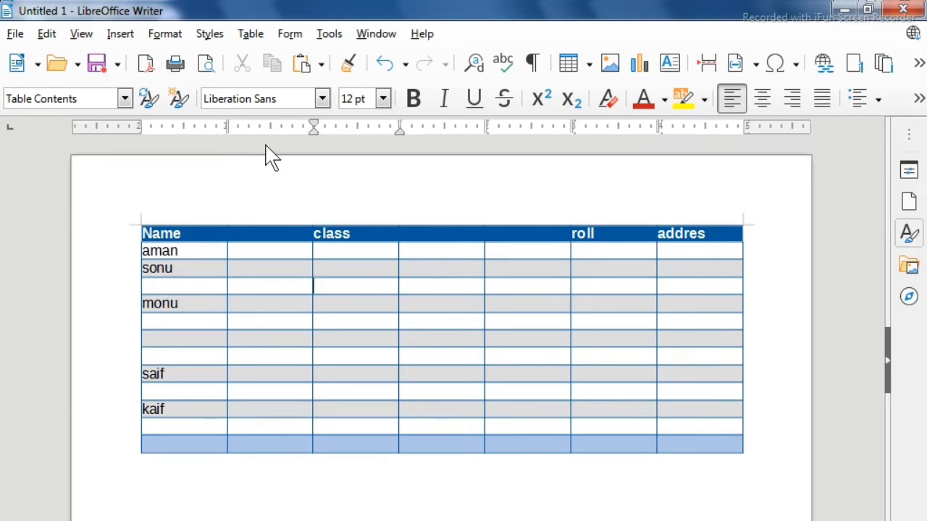
pyautogui.click(254, 34)
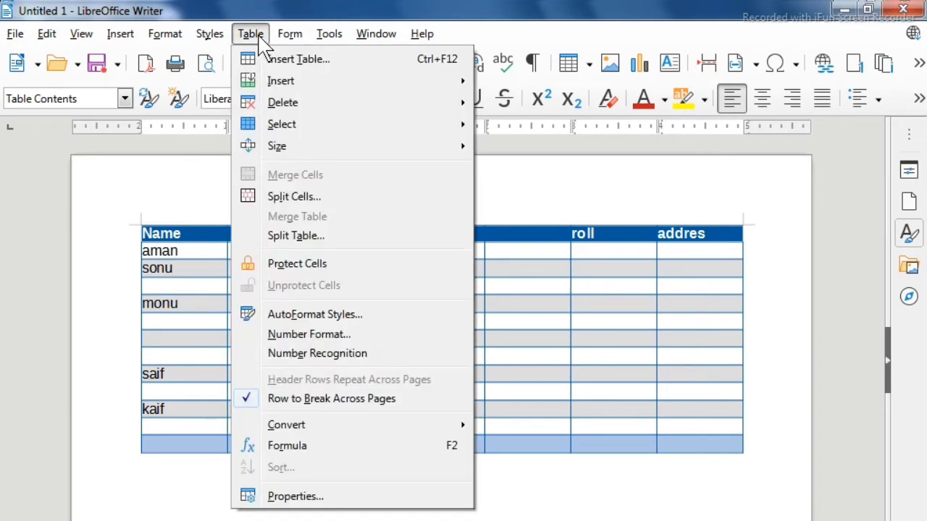
pyautogui.moveTo(292, 109)
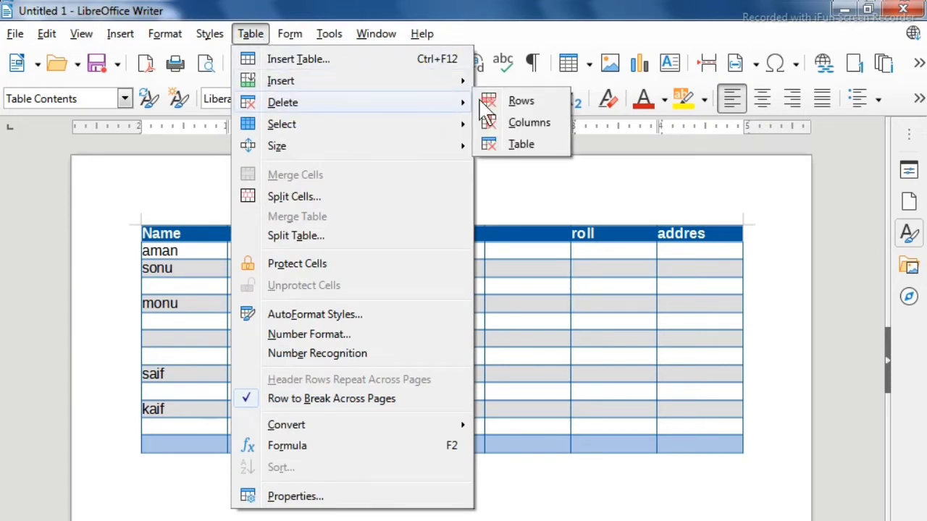
pyautogui.click(519, 101)
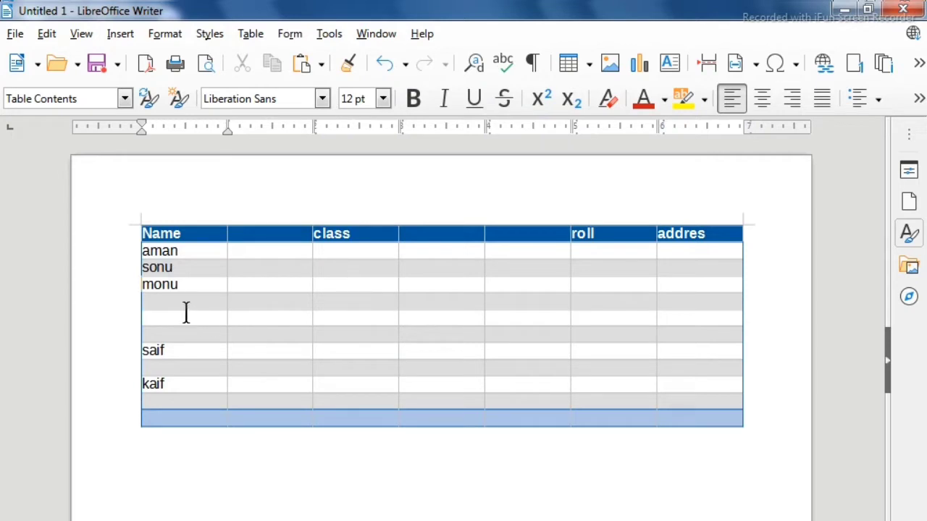
# Select cells across the three empty rows between the third and fourth names and delete those rows
pyautogui.moveTo(189, 307); pyautogui.dragTo(412, 326)
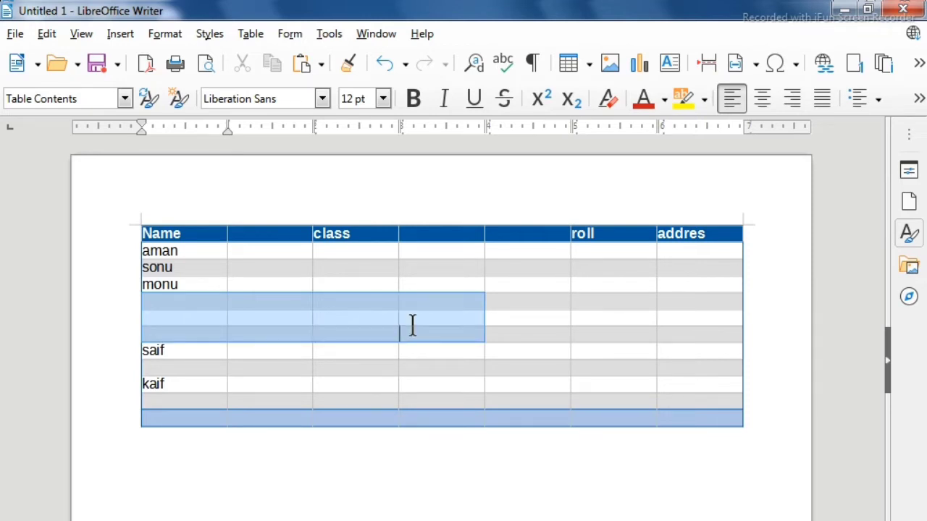
pyautogui.moveTo(412, 326); pyautogui.dragTo(412, 326)
pyautogui.click(236, 332)
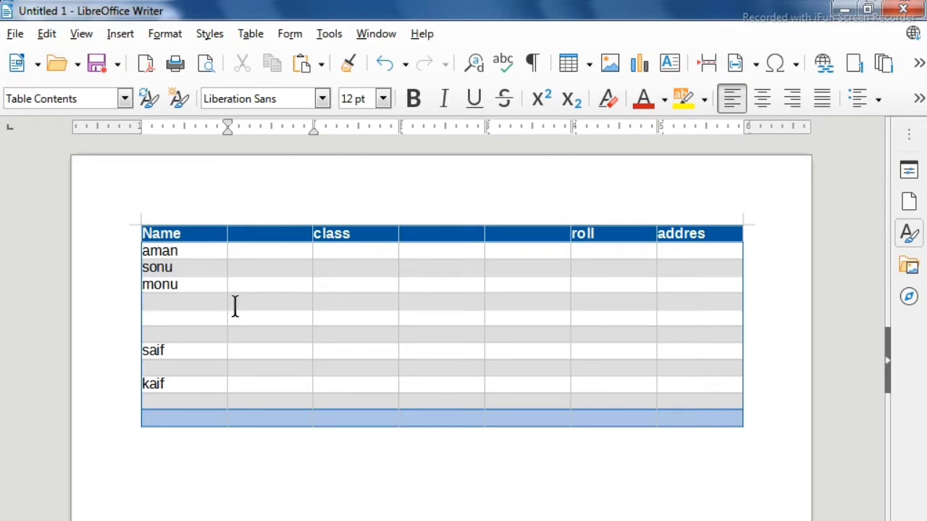
pyautogui.click(238, 302)
pyautogui.moveTo(204, 304); pyautogui.dragTo(377, 340)
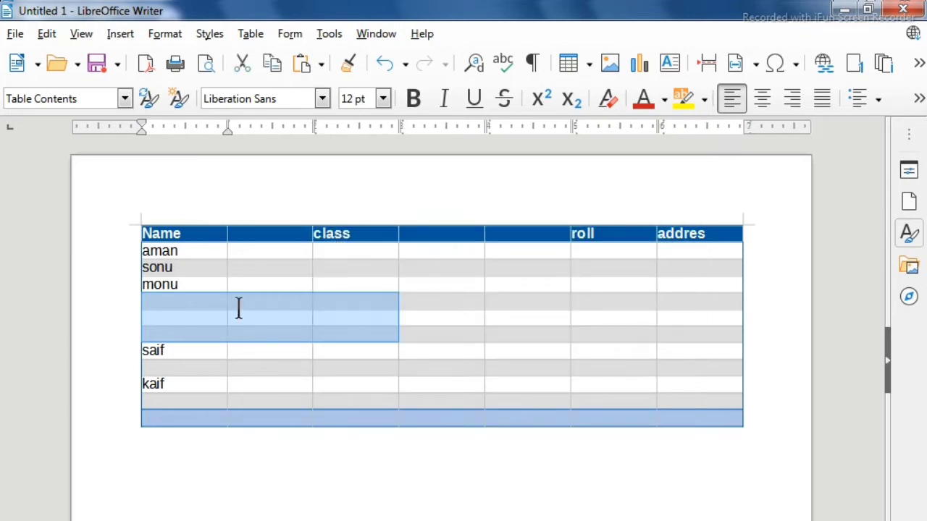
pyautogui.click(252, 35)
pyautogui.moveTo(282, 102)
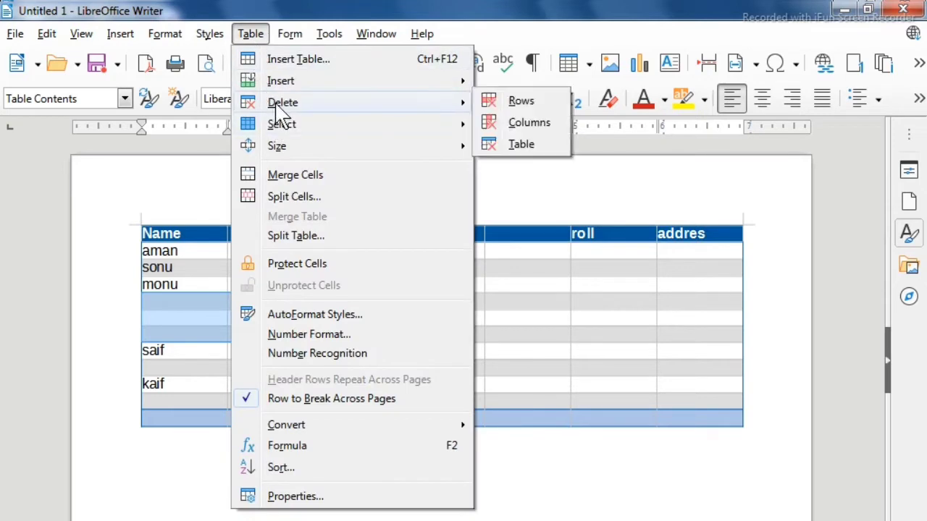
pyautogui.click(521, 102)
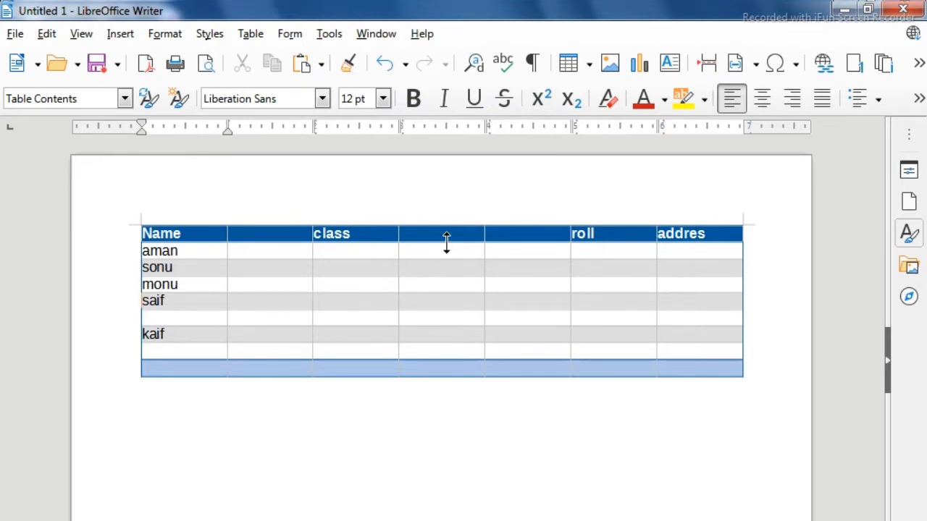
# Delete the empty column between the Name and class columns
pyautogui.click(439, 283)
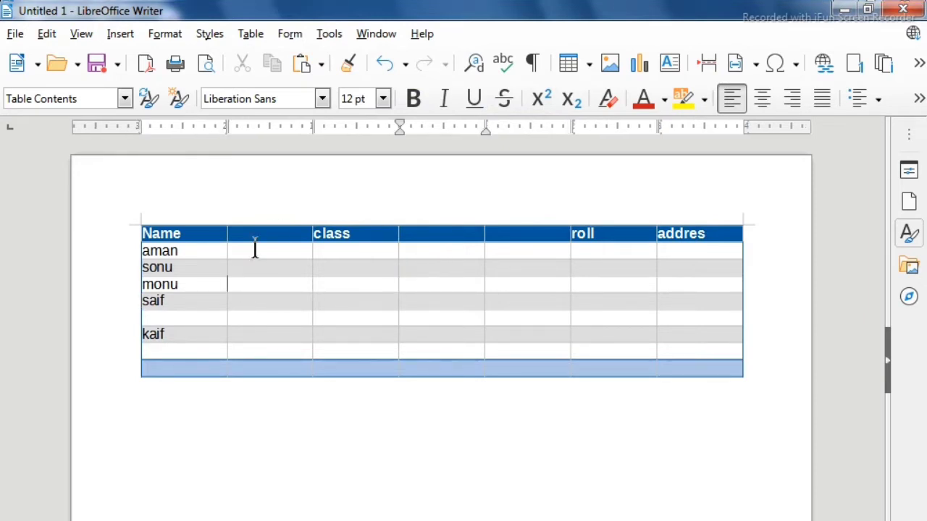
pyautogui.click(262, 36)
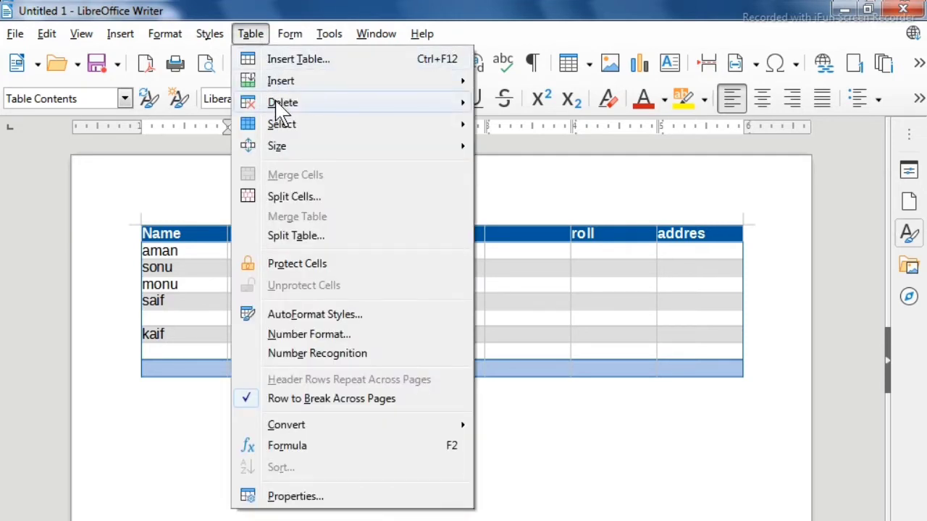
pyautogui.moveTo(279, 104)
pyautogui.click(519, 124)
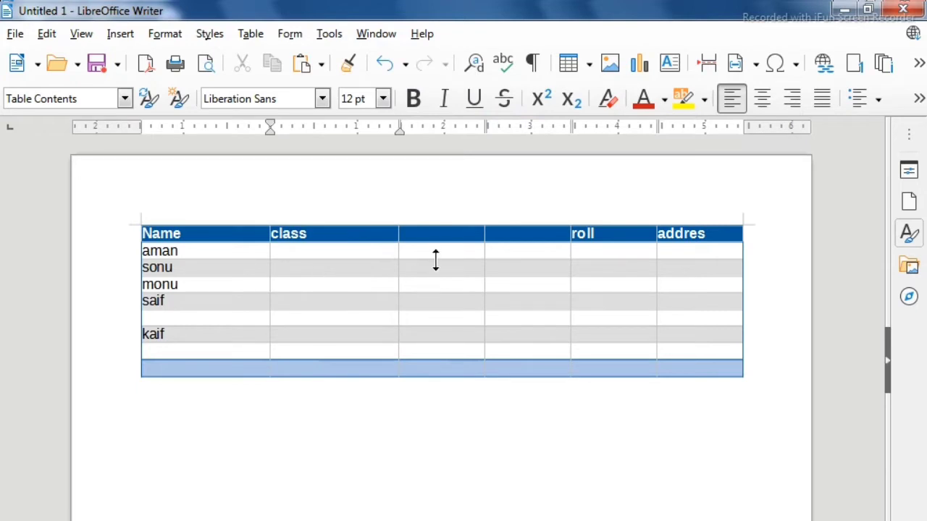
# Select cells in both empty columns between class and roll and delete those two columns
pyautogui.moveTo(437, 257); pyautogui.dragTo(470, 288)
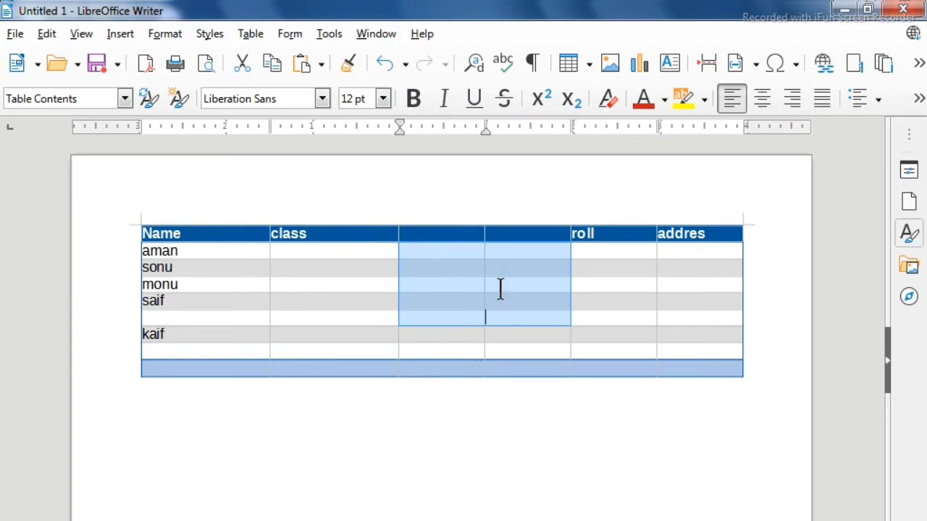
pyautogui.click(243, 38)
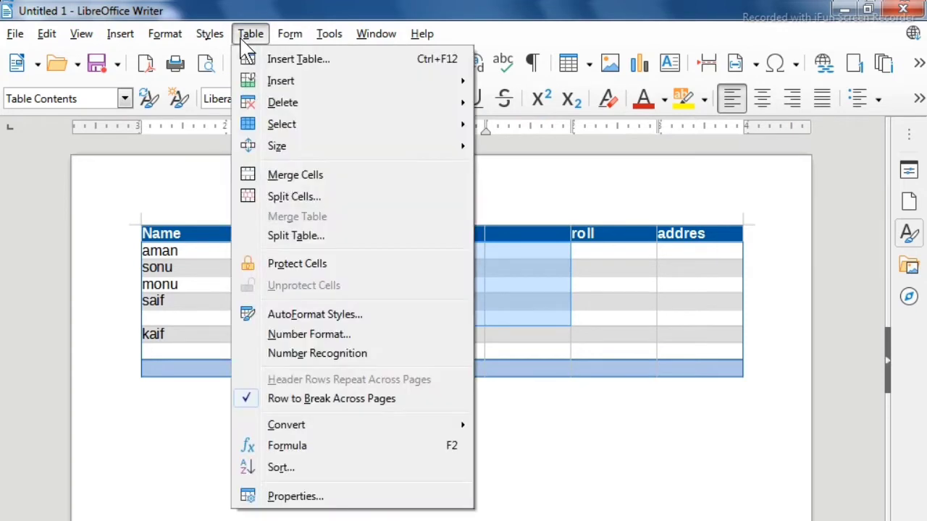
pyautogui.moveTo(279, 103)
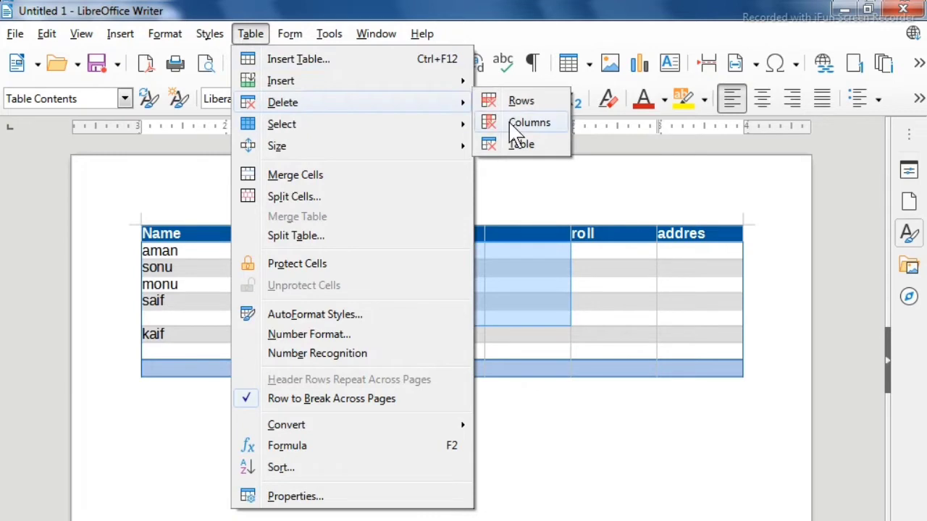
pyautogui.click(524, 123)
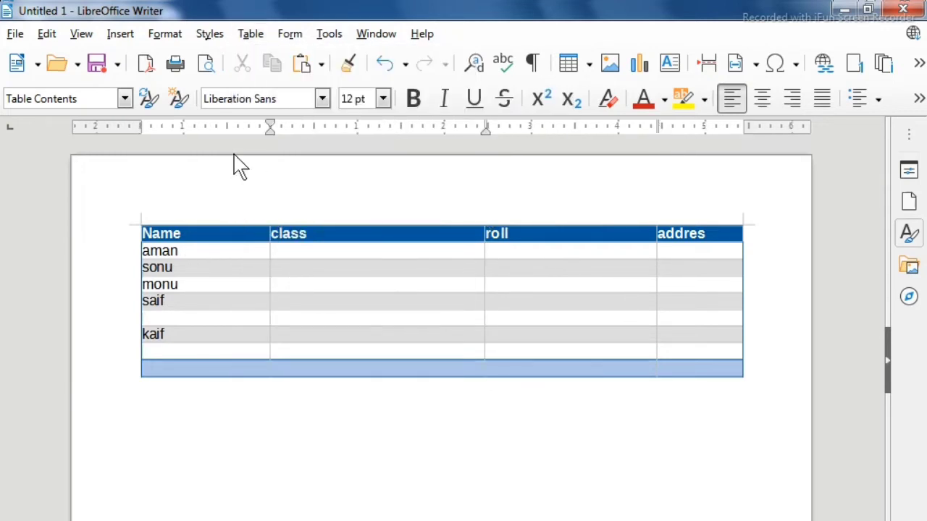
# Delete the entire table from the document
pyautogui.click(249, 34)
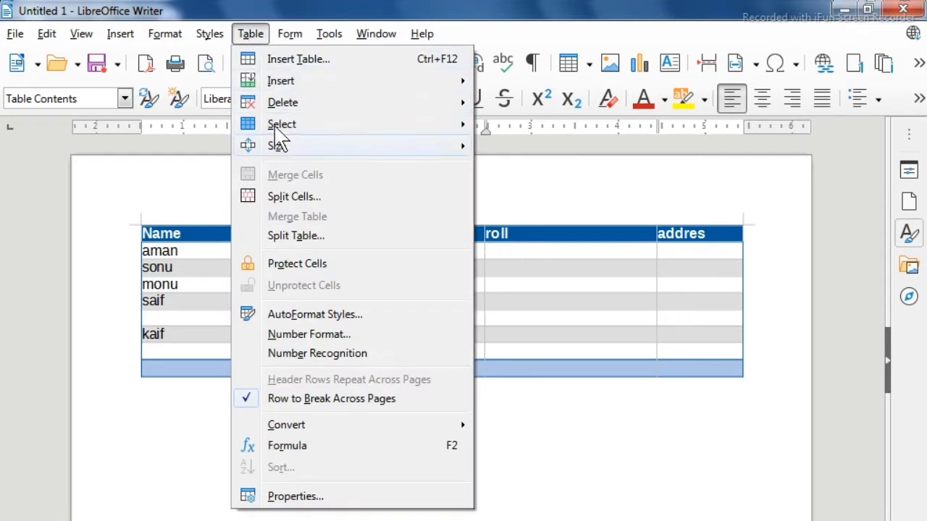
pyautogui.moveTo(281, 107)
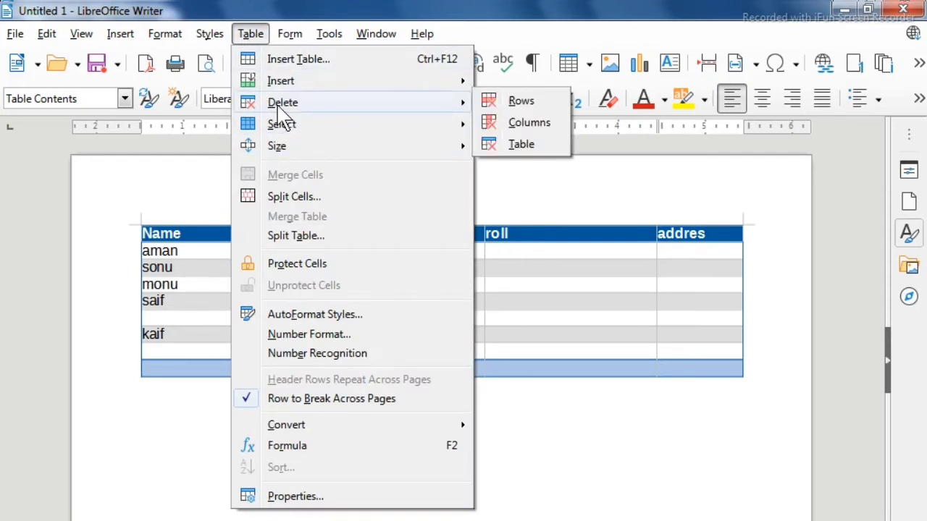
pyautogui.click(523, 145)
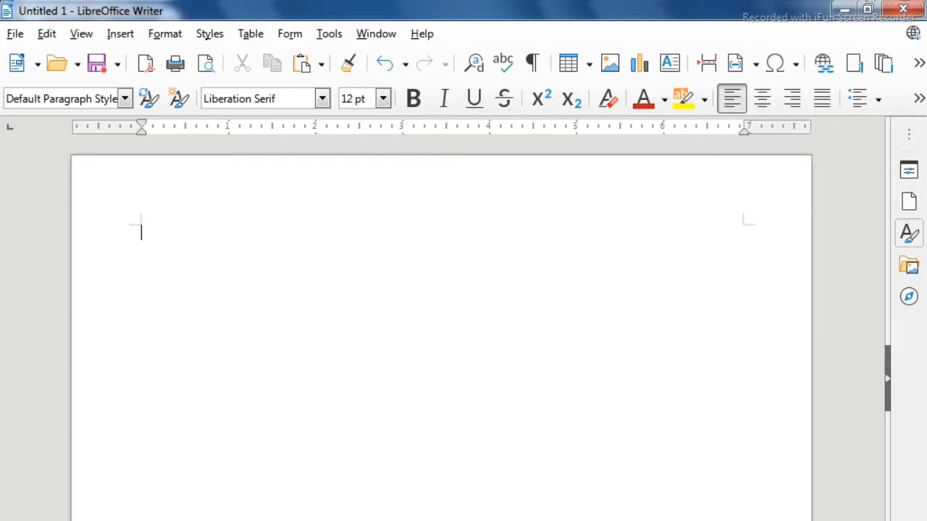
# Switch to the Untitled 3 document and place the cursor in the Father Name cell of the Roll No 2 row
pyautogui.click(413, 507)
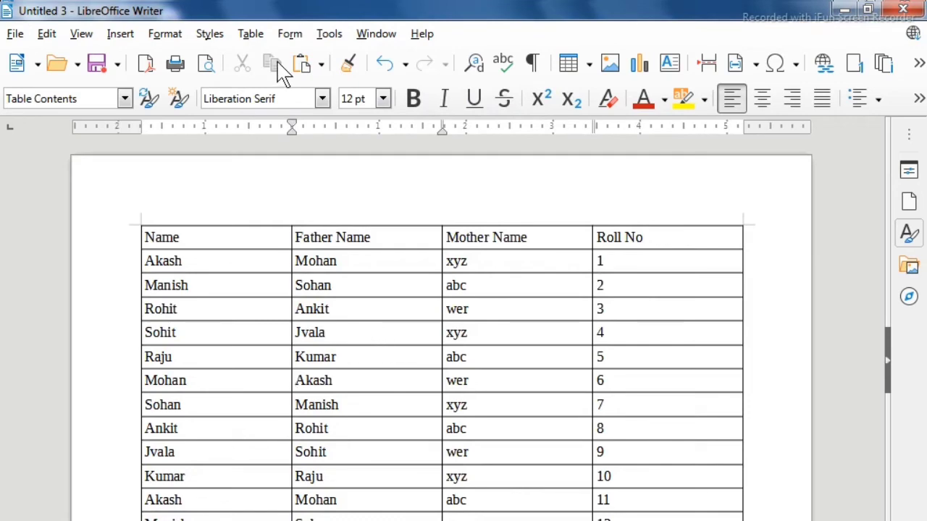
pyautogui.click(254, 37)
pyautogui.click(257, 38)
pyautogui.click(370, 290)
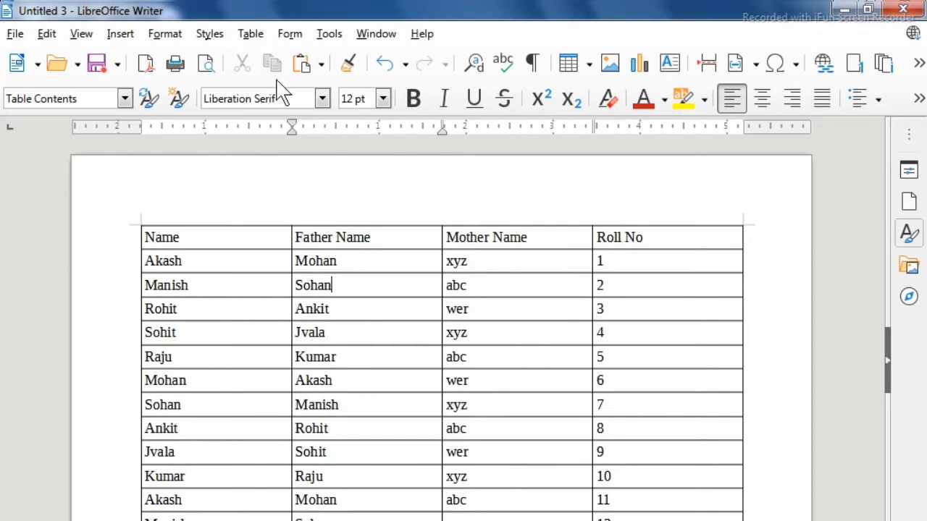
pyautogui.click(252, 36)
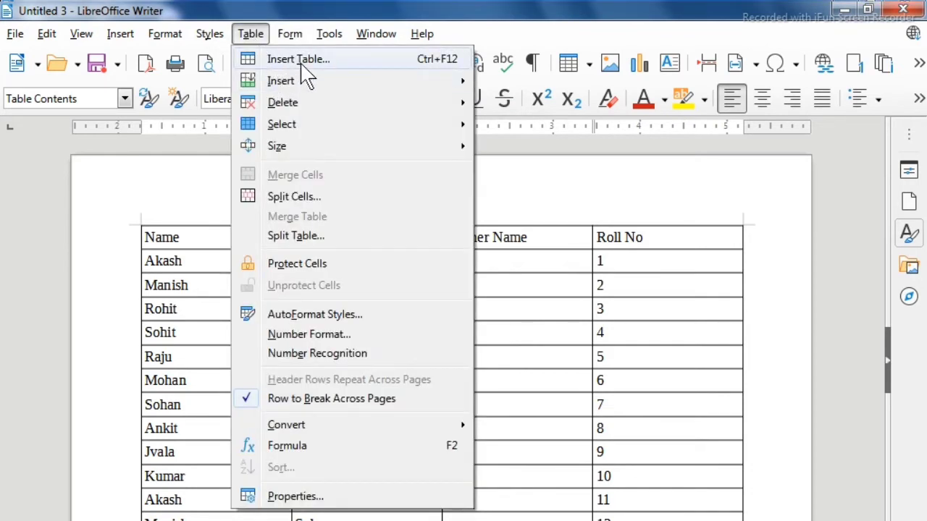
pyautogui.moveTo(300, 87)
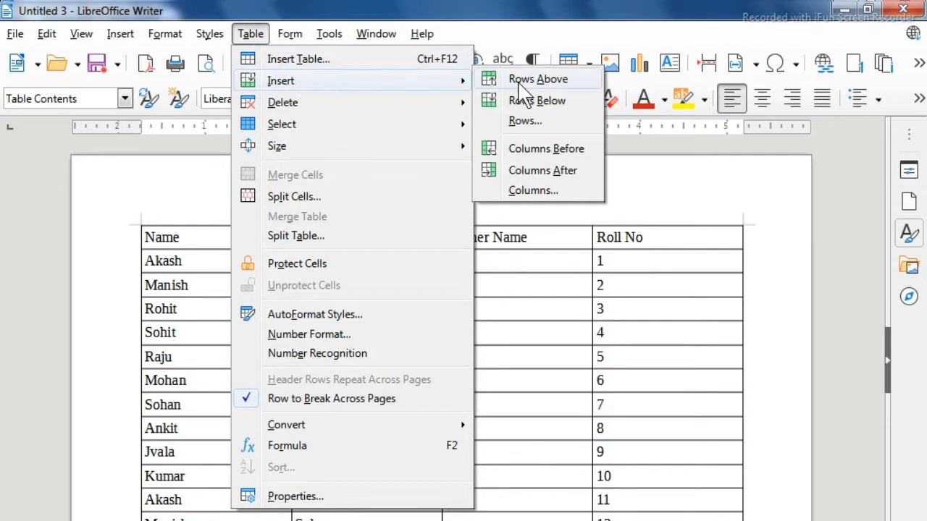
pyautogui.moveTo(372, 113)
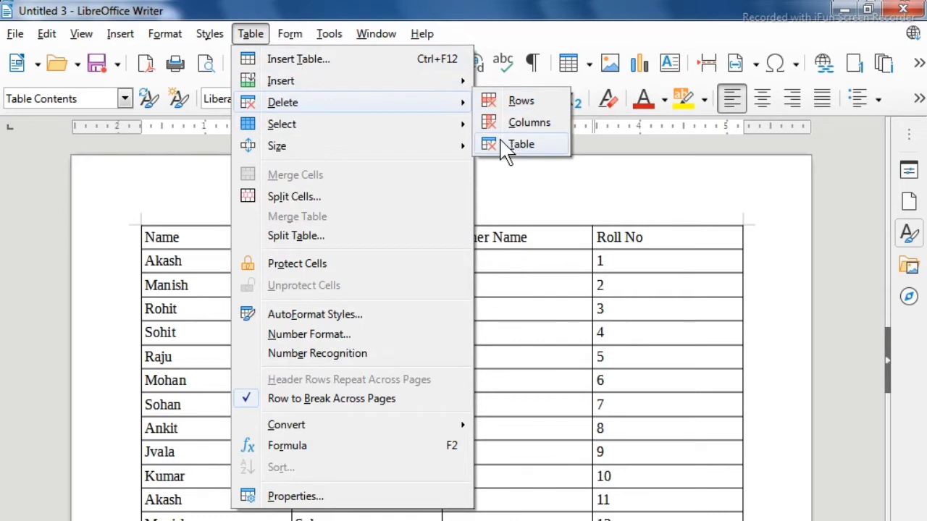
pyautogui.moveTo(334, 136)
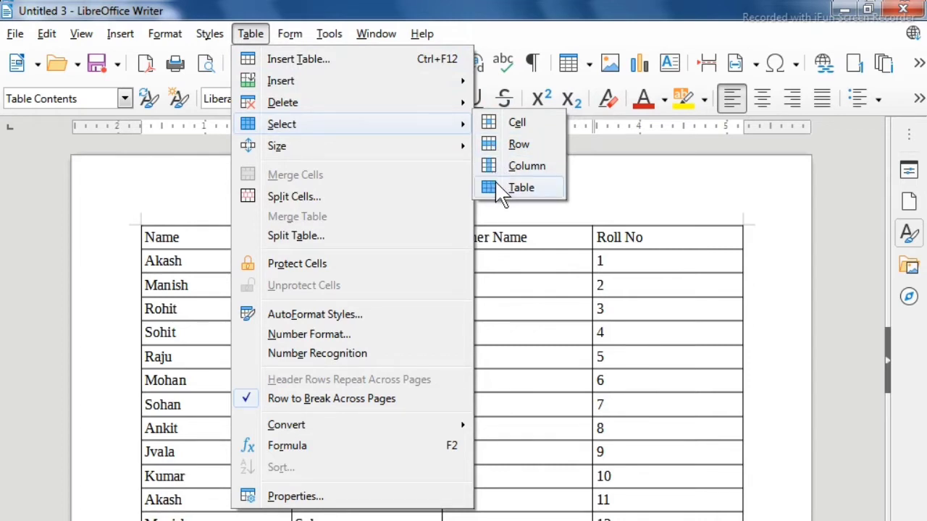
pyautogui.click(558, 408)
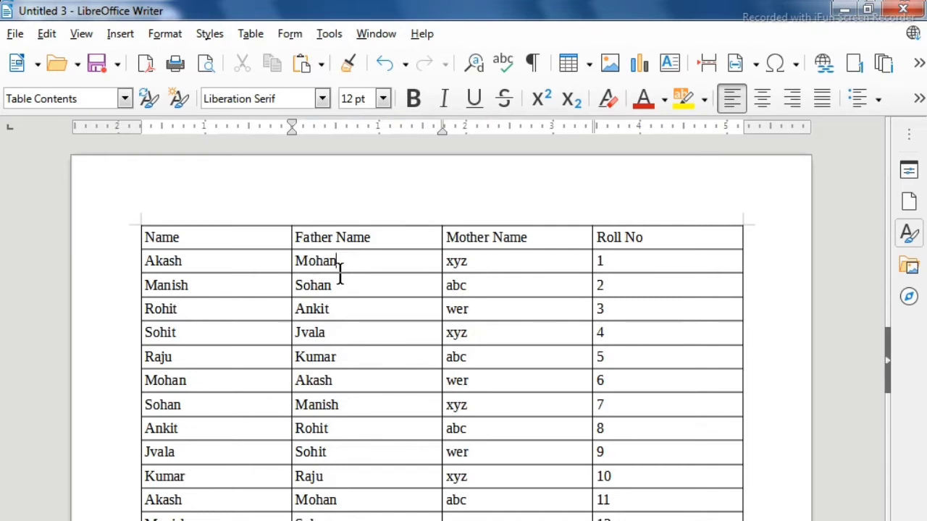
# Select the Father Name cell of the Roll No 1 row with the table's Select Cell command
pyautogui.click(251, 33)
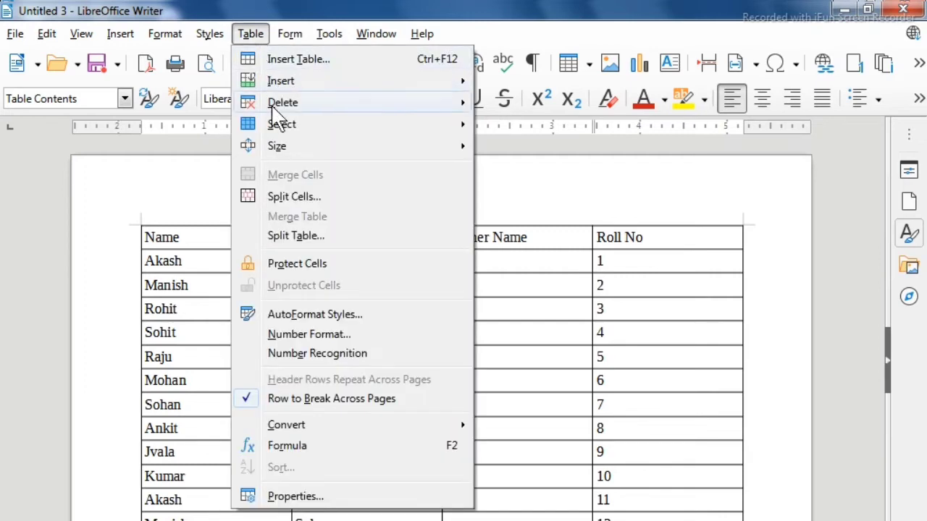
pyautogui.moveTo(407, 124)
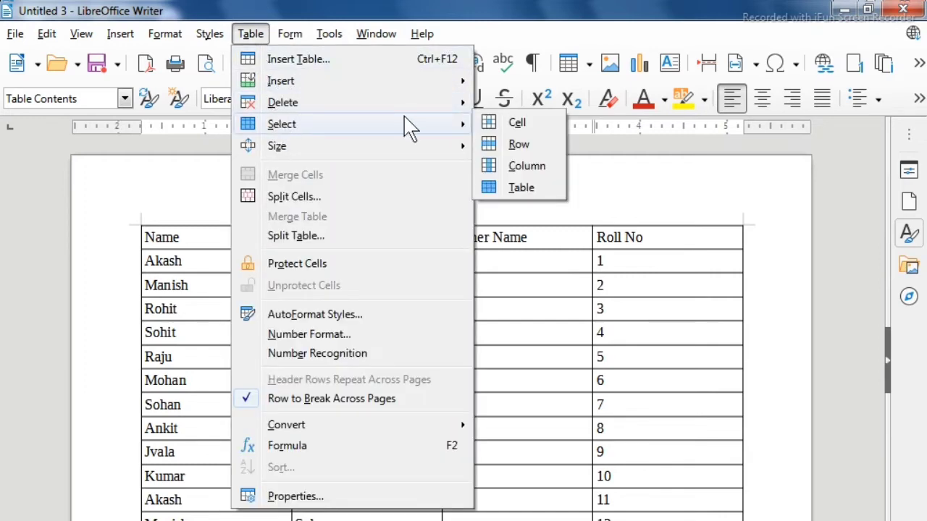
pyautogui.click(513, 131)
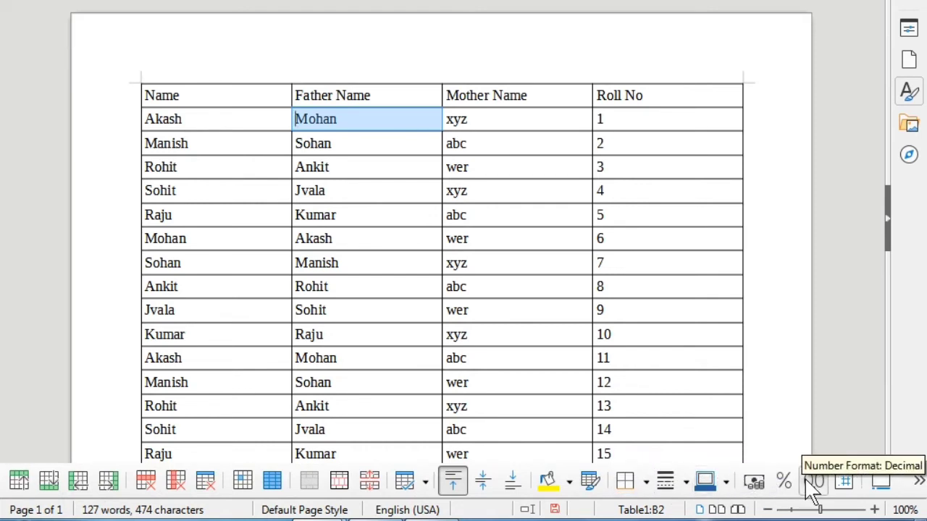
# Place the cursor in the Roll No 2 row and select that entire row with the Select Row command
pyautogui.click(345, 144)
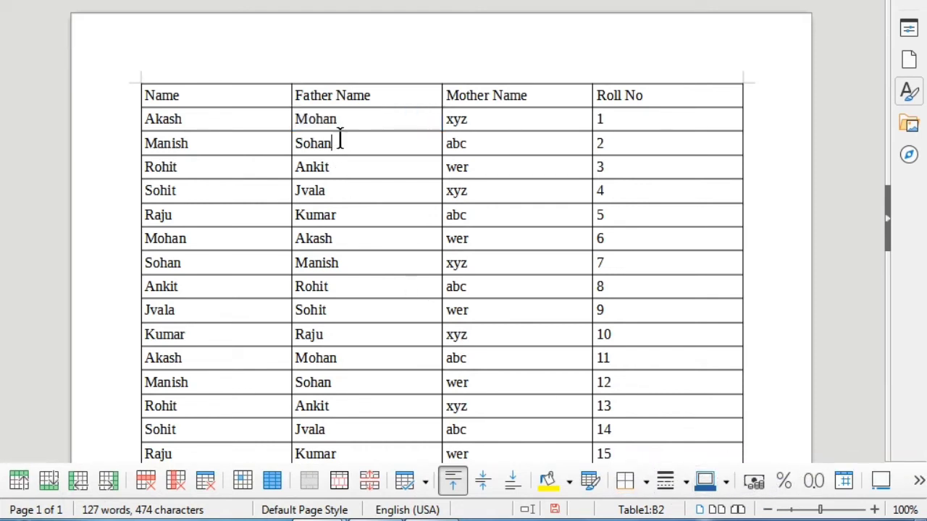
pyautogui.hotkey('alt', 'a')
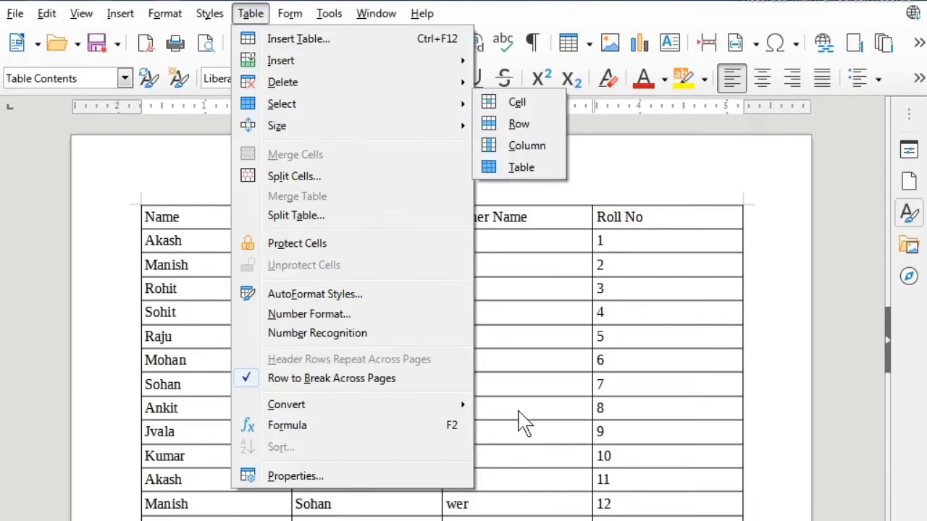
pyautogui.click(519, 289)
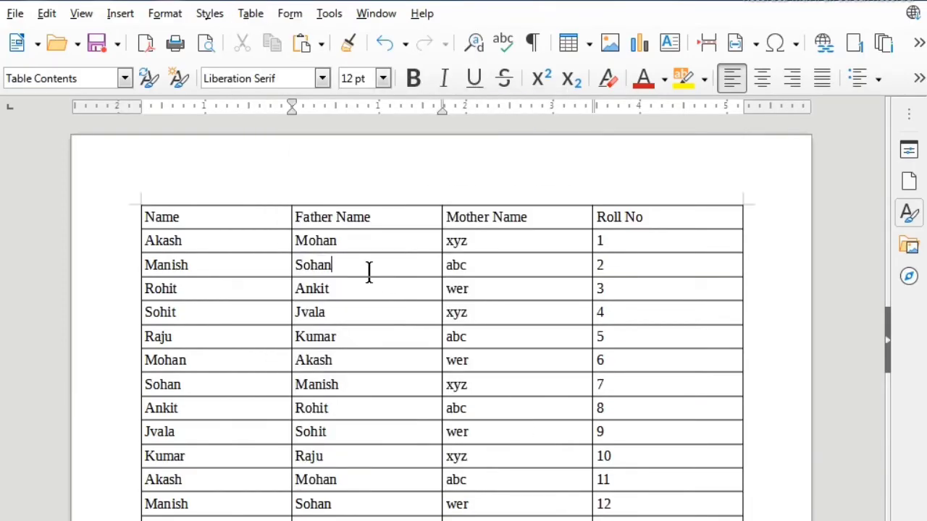
pyautogui.click(252, 14)
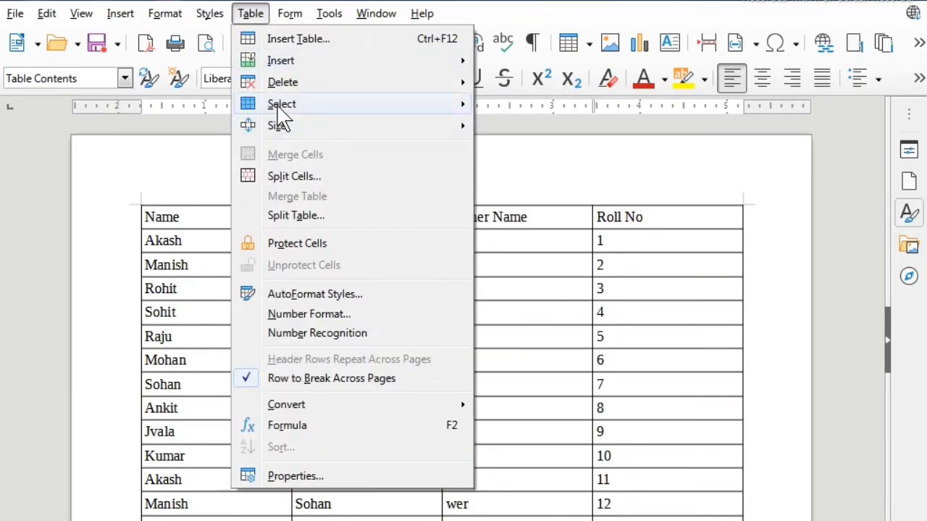
pyautogui.moveTo(278, 107)
pyautogui.click(492, 123)
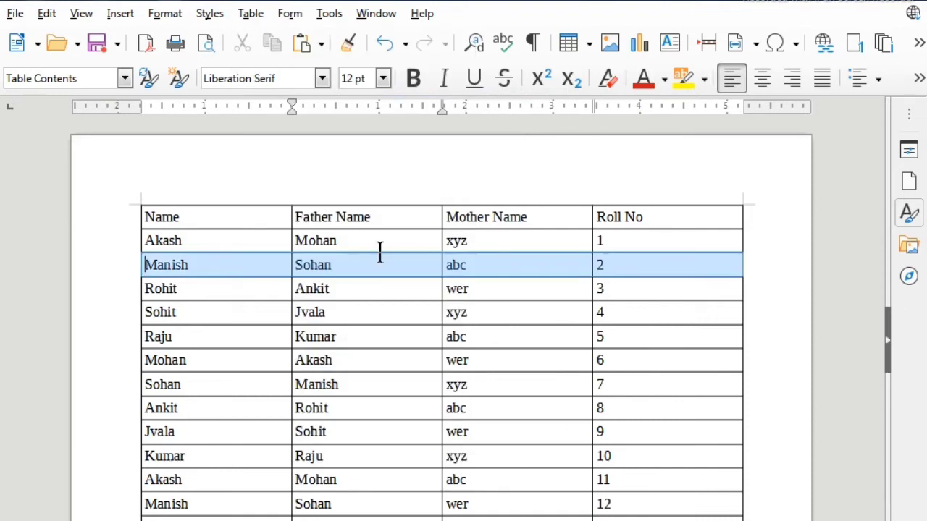
pyautogui.click(252, 14)
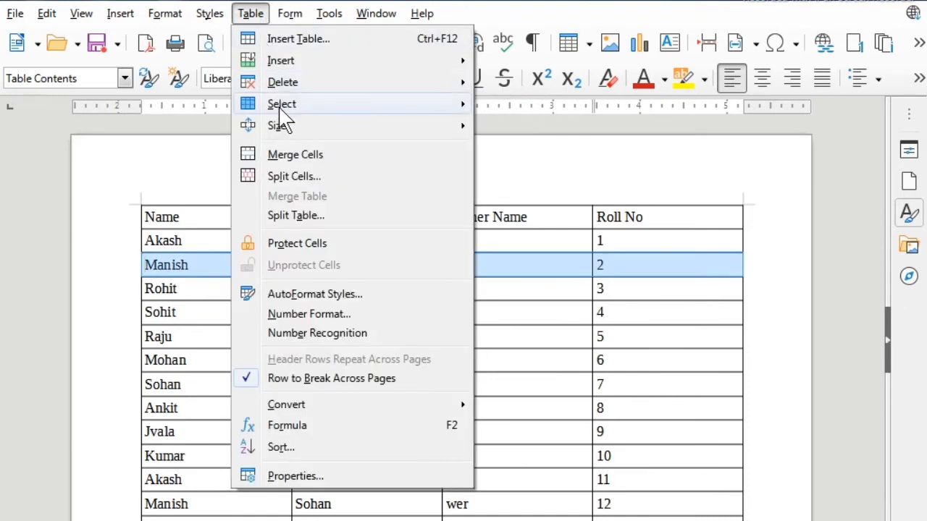
pyautogui.moveTo(282, 108)
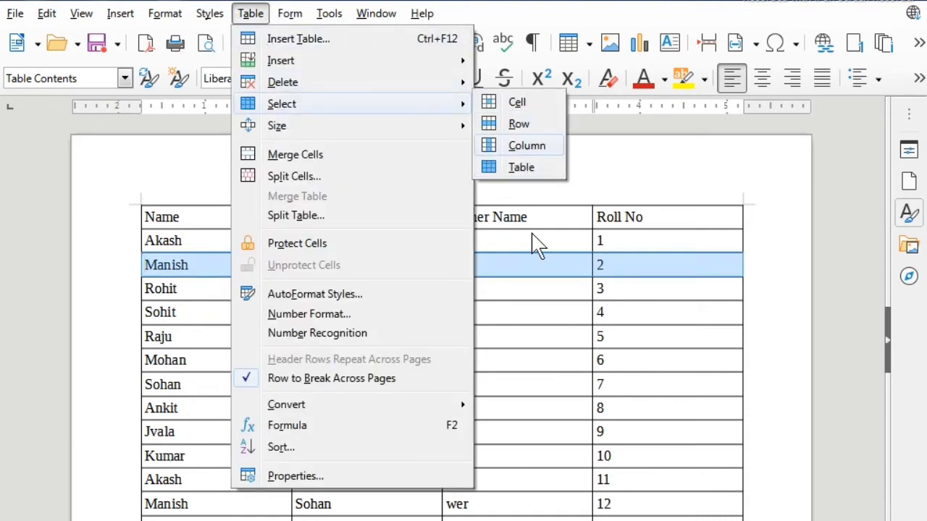
pyautogui.click(529, 352)
pyautogui.click(452, 273)
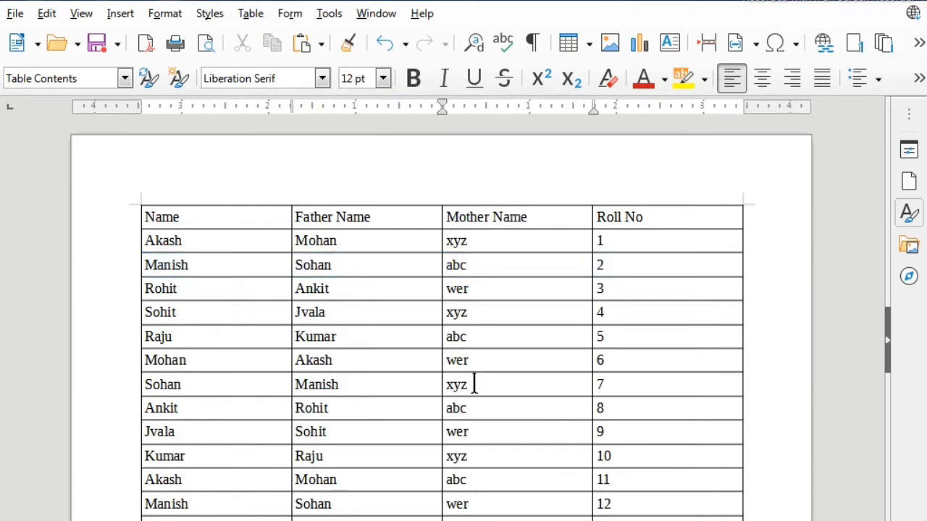
pyautogui.click(254, 16)
pyautogui.moveTo(289, 108)
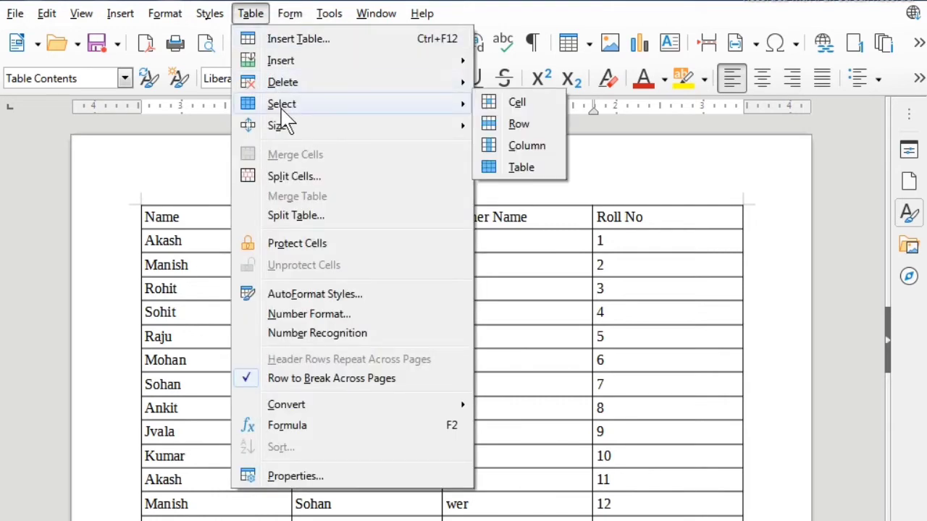
pyautogui.click(515, 331)
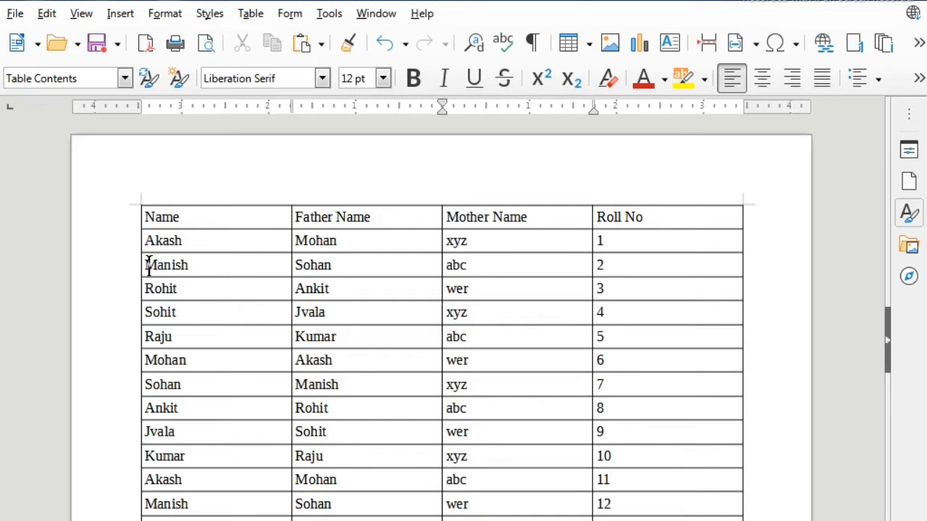
# Select the Roll No 2 row directly in the table, then the Mother Name cells from the header through Roll No 11
pyautogui.moveTo(148, 265); pyautogui.dragTo(641, 272)
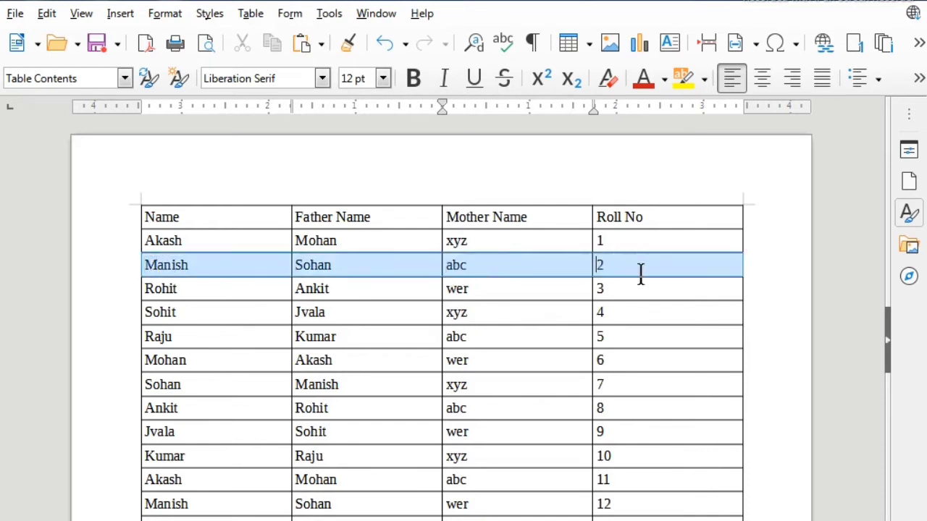
pyautogui.click(551, 332)
pyautogui.moveTo(505, 224); pyautogui.dragTo(508, 479)
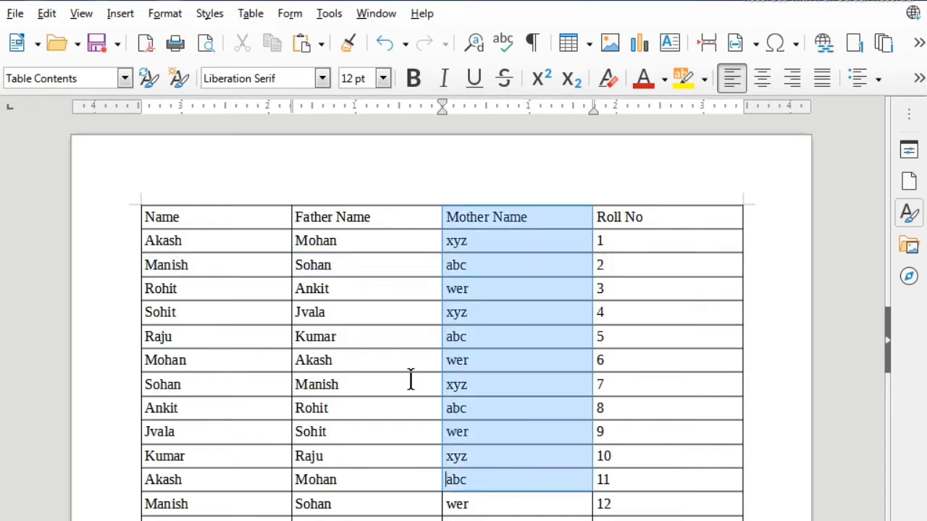
# Select only the text in the Father Name cell of the Roll No 3 row, then clear the selection
pyautogui.click(409, 380)
pyautogui.click(410, 284)
pyautogui.moveTo(410, 284); pyautogui.dragTo(296, 296)
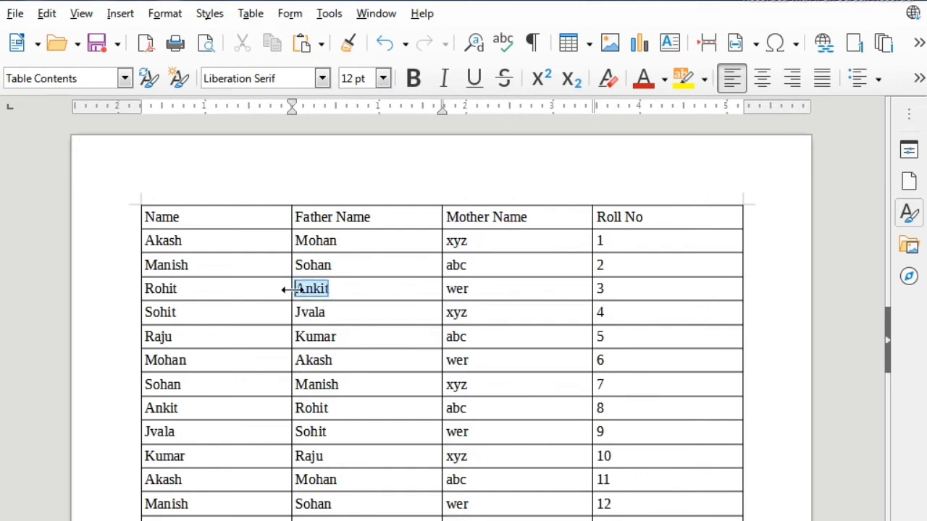
pyautogui.click(388, 360)
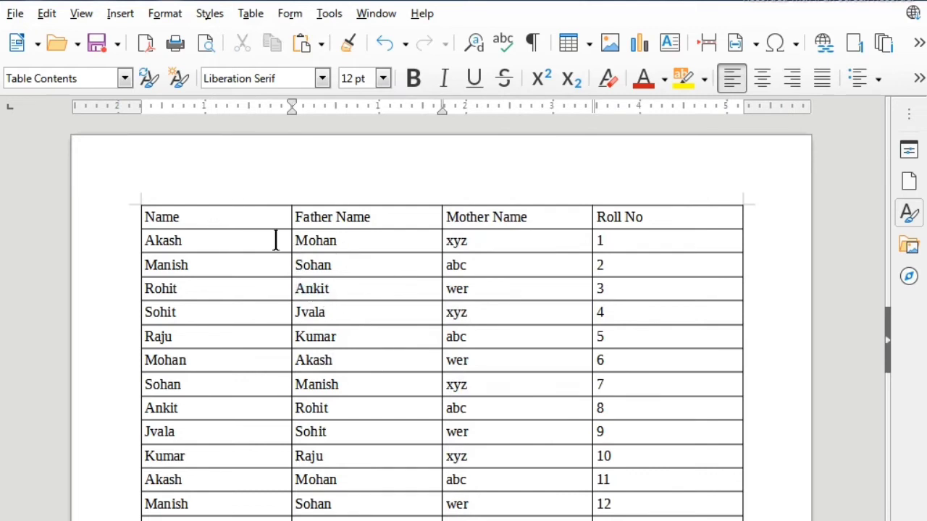
# Select the whole student table with the Select Table command, check the selection up to the header row, and clear it
pyautogui.click(250, 14)
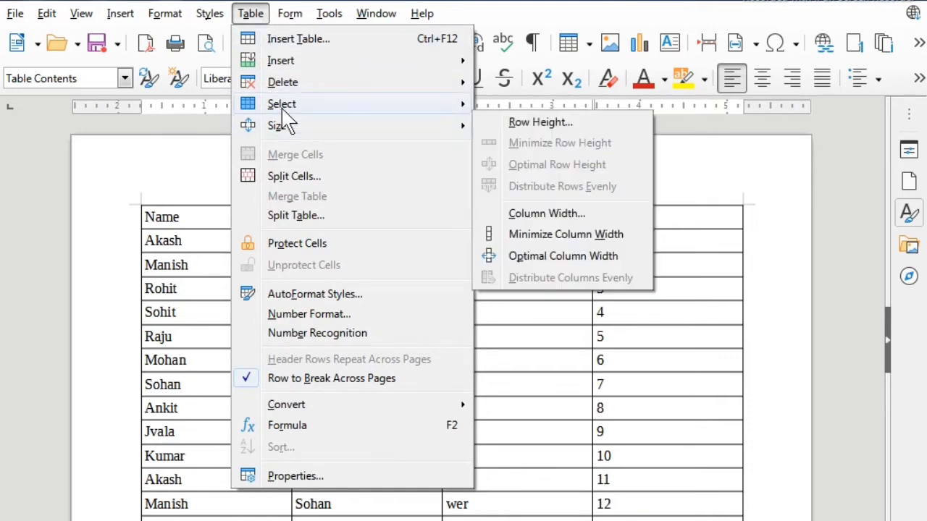
pyautogui.moveTo(283, 109)
pyautogui.click(523, 169)
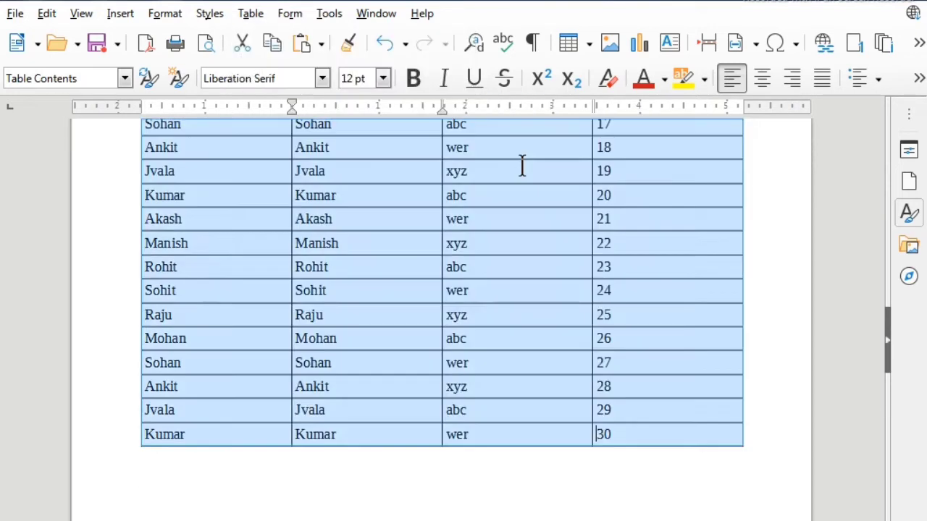
pyautogui.scroll(10, 542, 301)
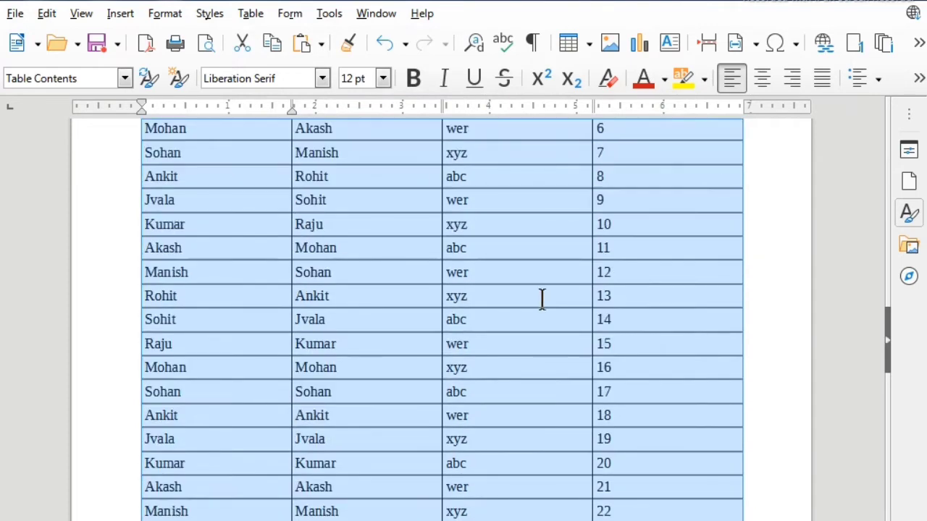
pyautogui.scroll(2, 542, 301)
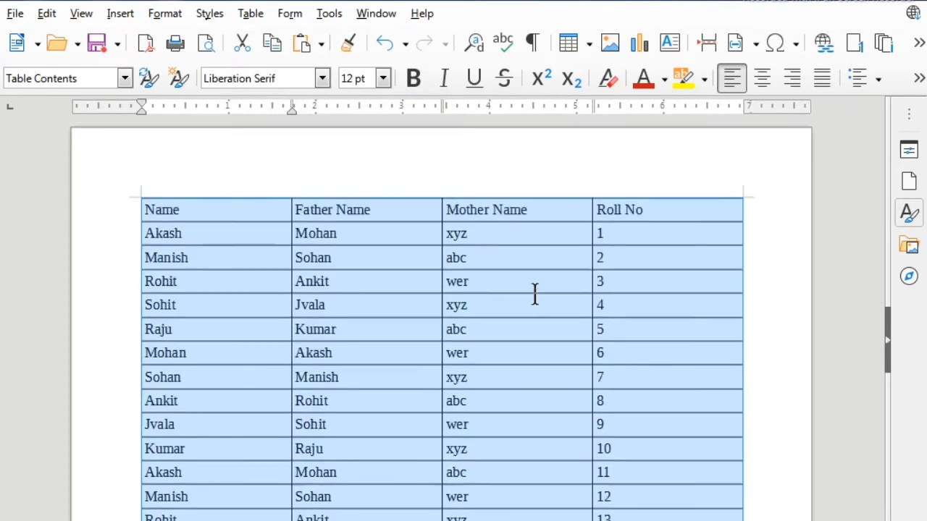
pyautogui.click(470, 250)
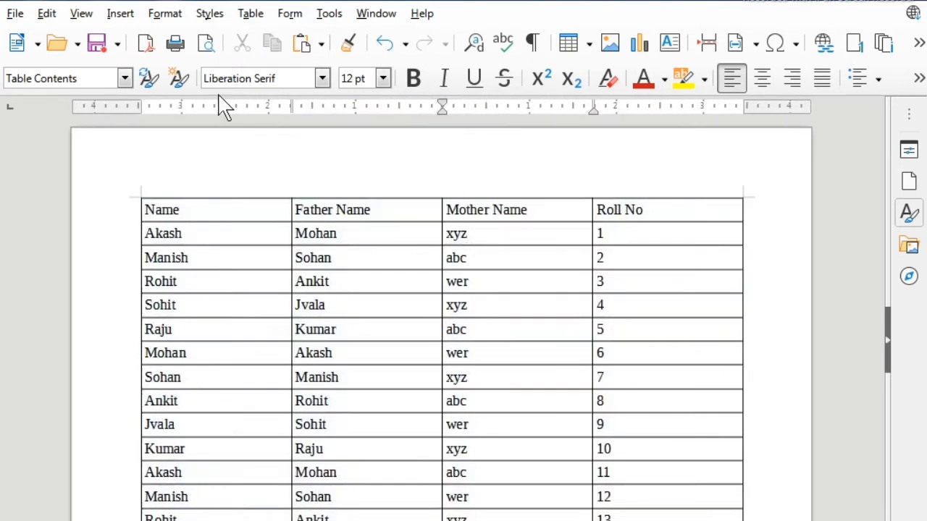
pyautogui.click(249, 14)
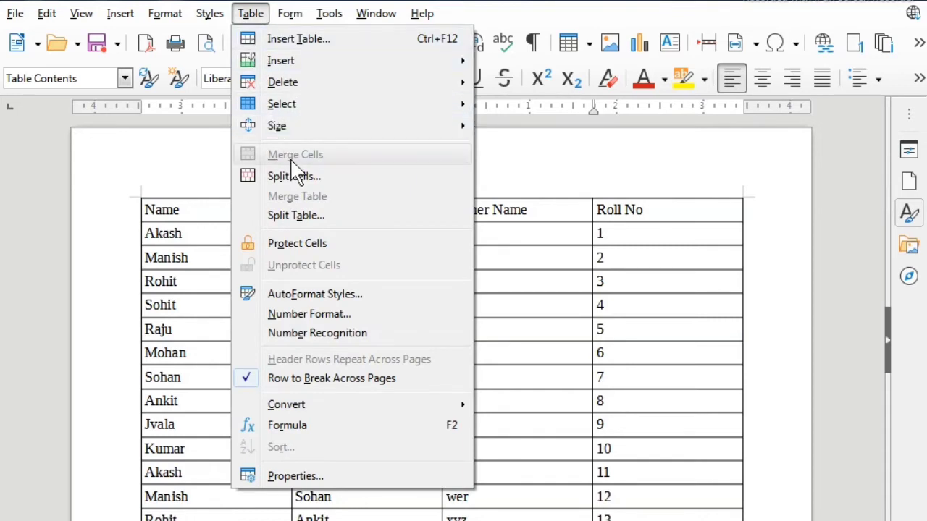
pyautogui.click(536, 322)
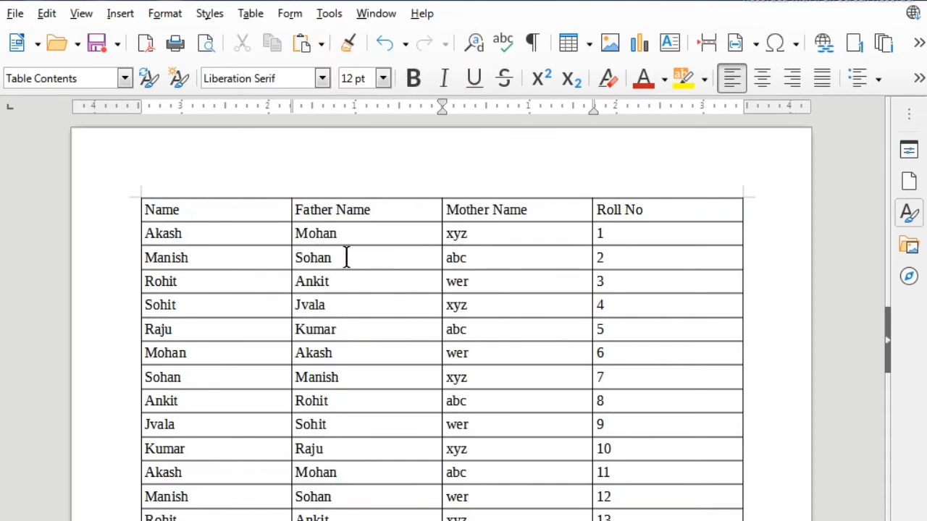
pyautogui.scroll(-1, 371, 307)
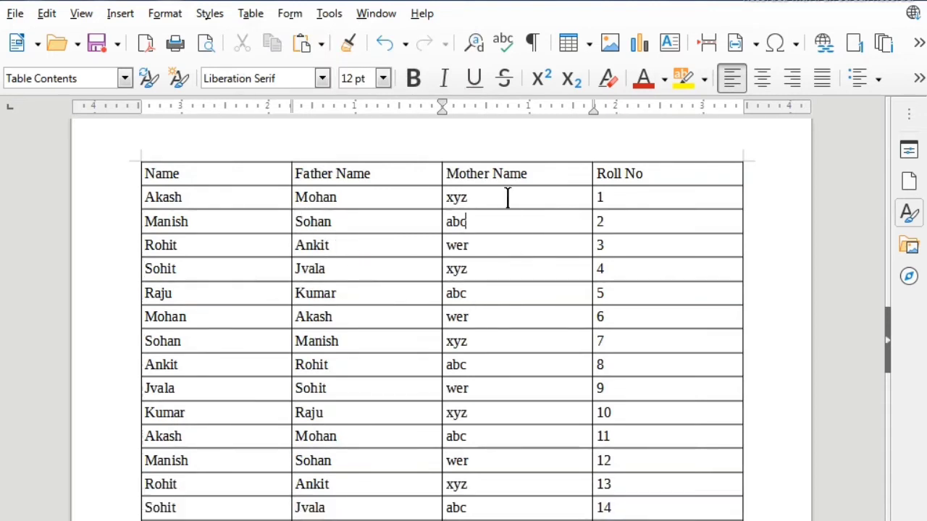
# Merge the Mother Name and Roll No header cells into a single cell
pyautogui.moveTo(496, 174); pyautogui.dragTo(621, 175)
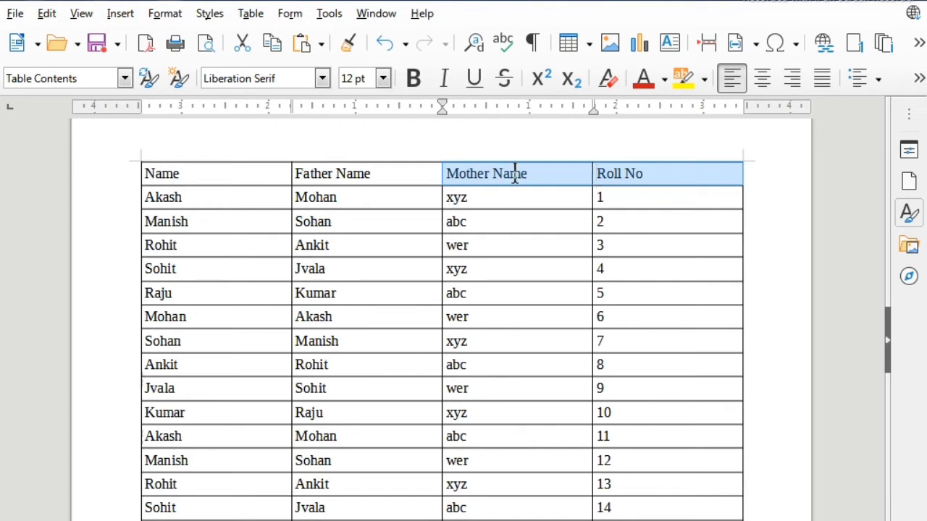
pyautogui.click(248, 12)
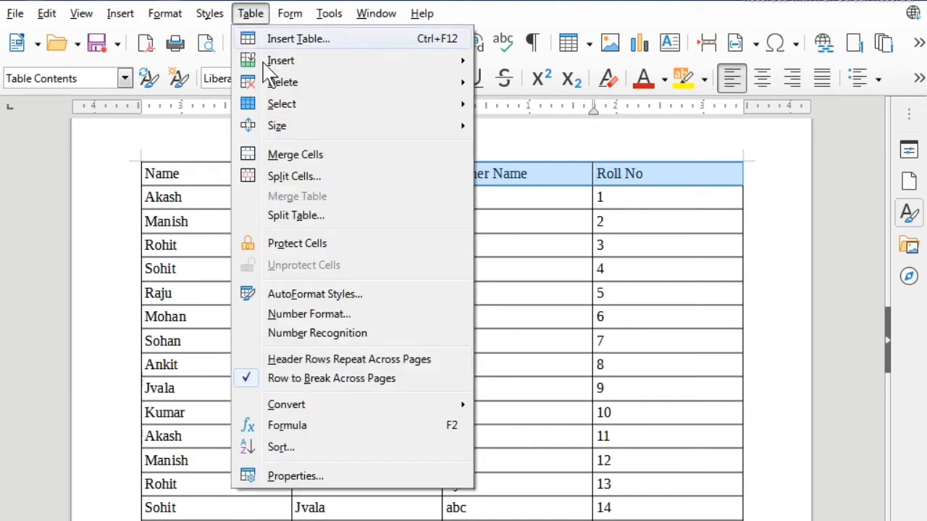
pyautogui.click(291, 157)
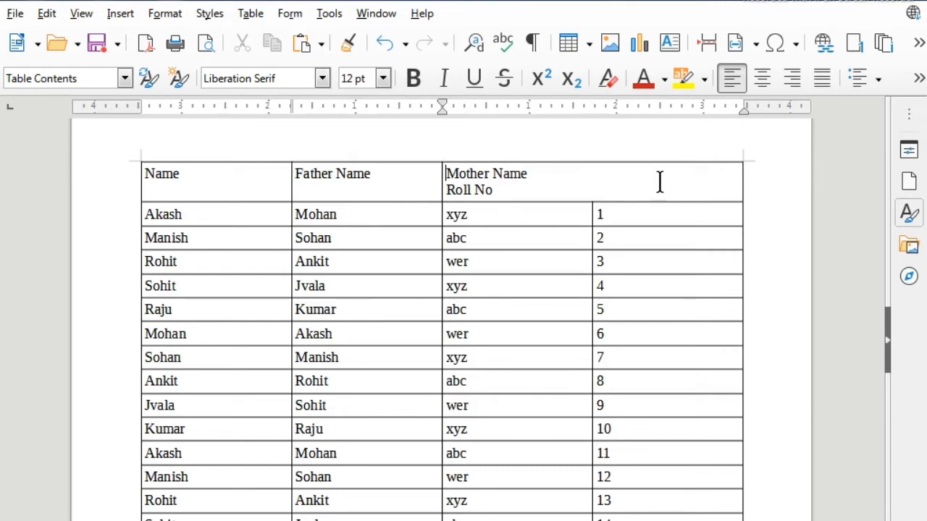
pyautogui.click(565, 183)
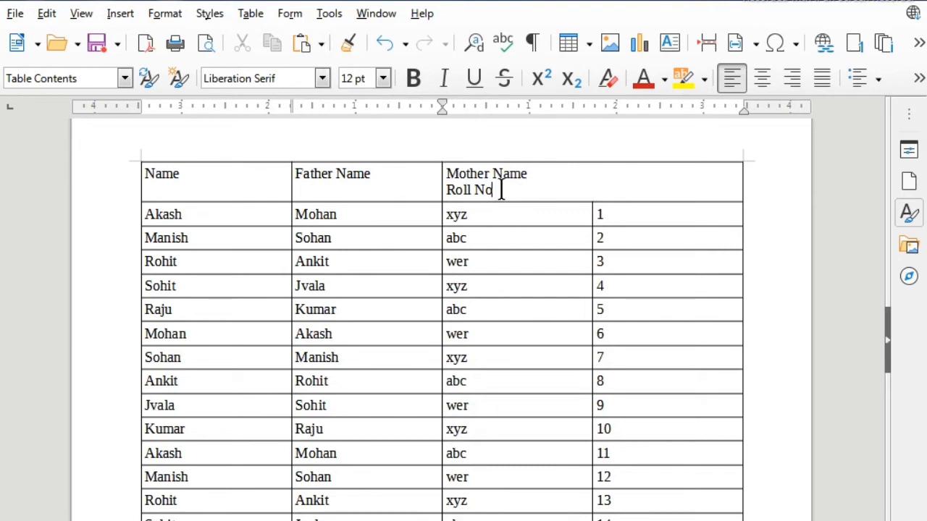
# Split the merged Mother Name and Roll No header cell vertically into 2 cells
pyautogui.click(446, 190)
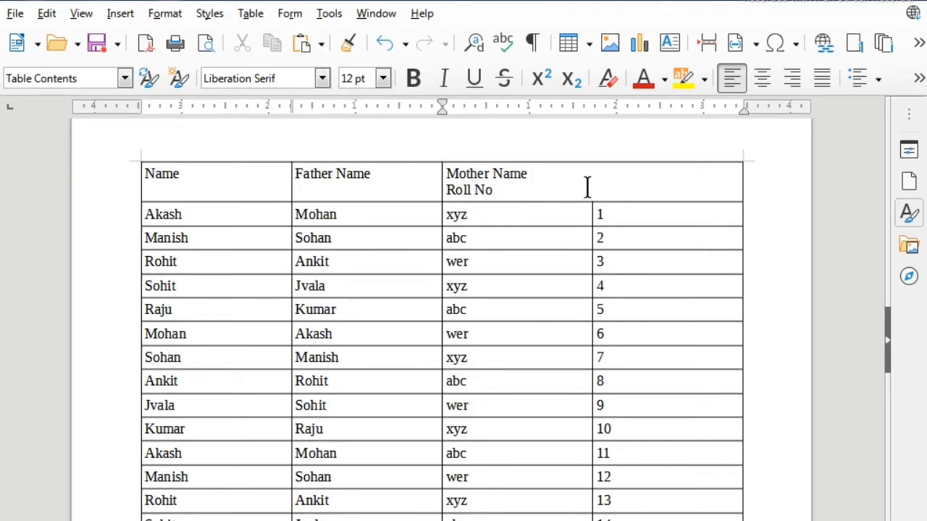
pyautogui.click(252, 15)
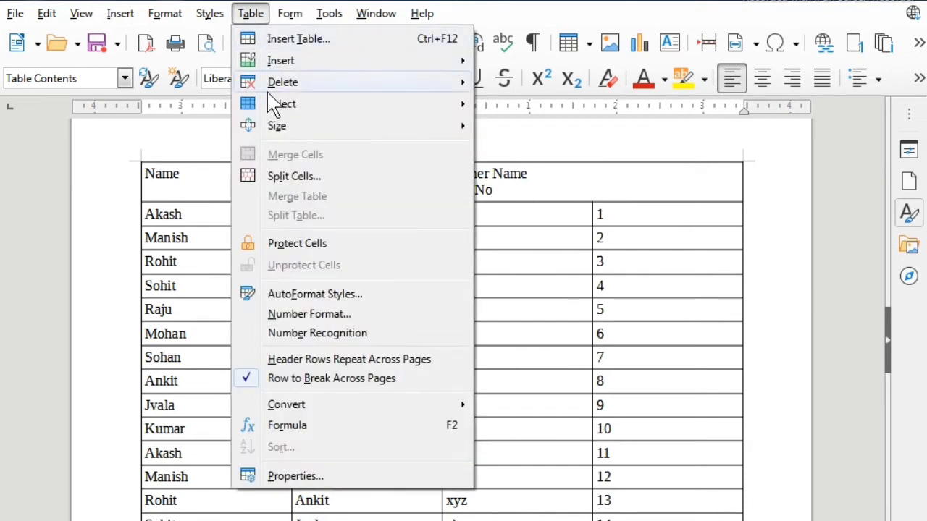
pyautogui.click(293, 177)
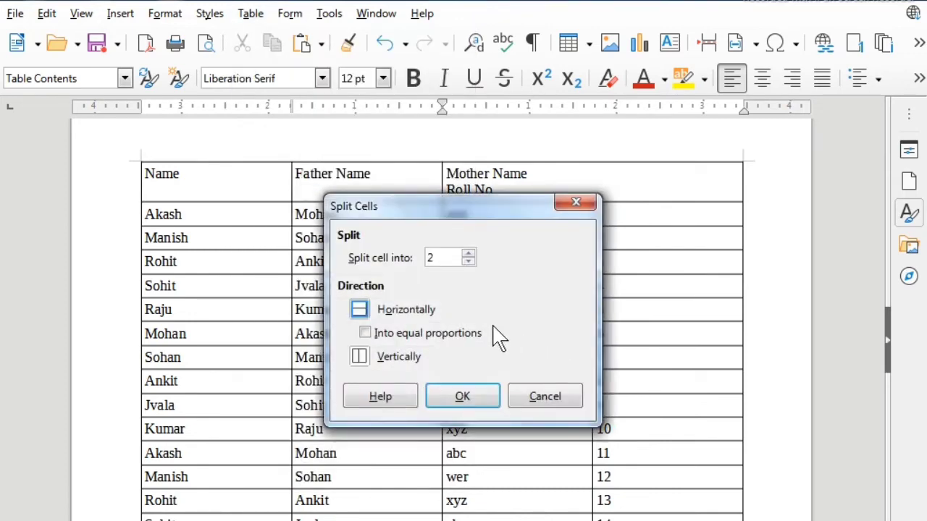
pyautogui.moveTo(440, 217); pyautogui.dragTo(569, 207)
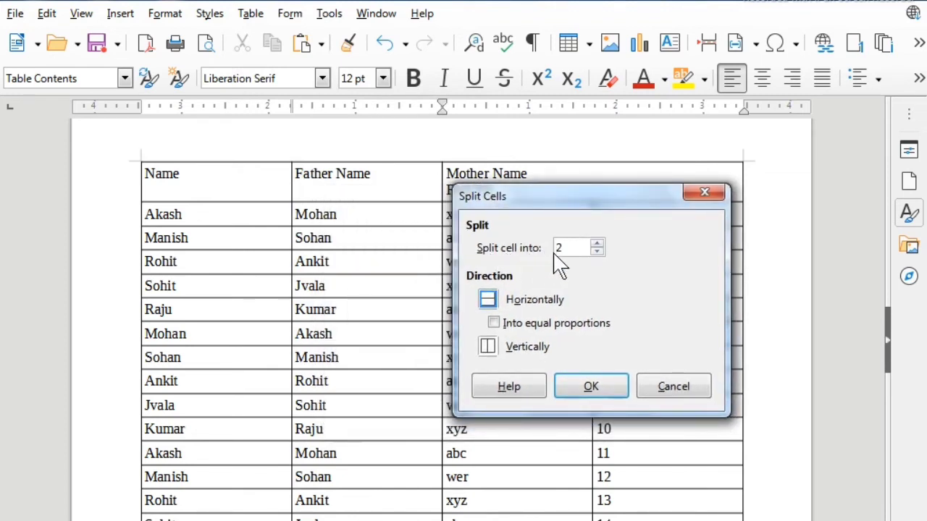
pyautogui.moveTo(555, 209); pyautogui.dragTo(573, 227)
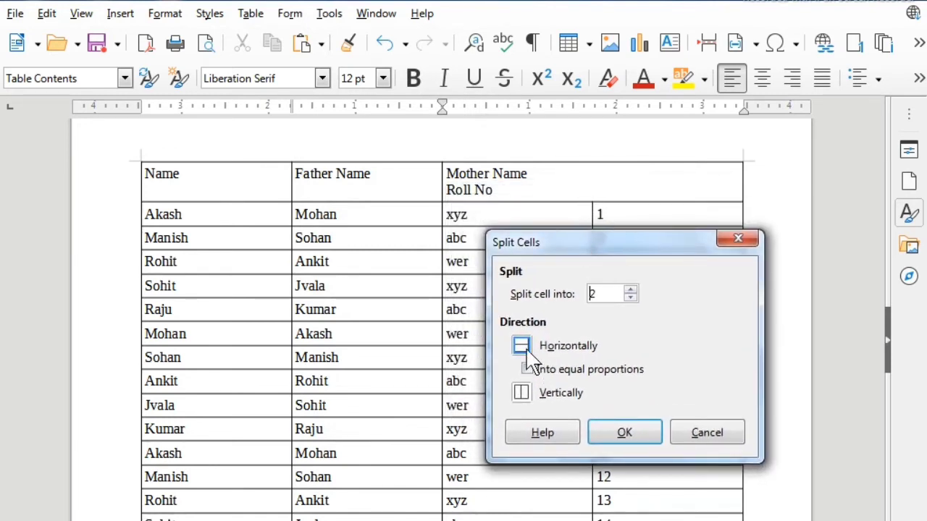
pyautogui.click(521, 394)
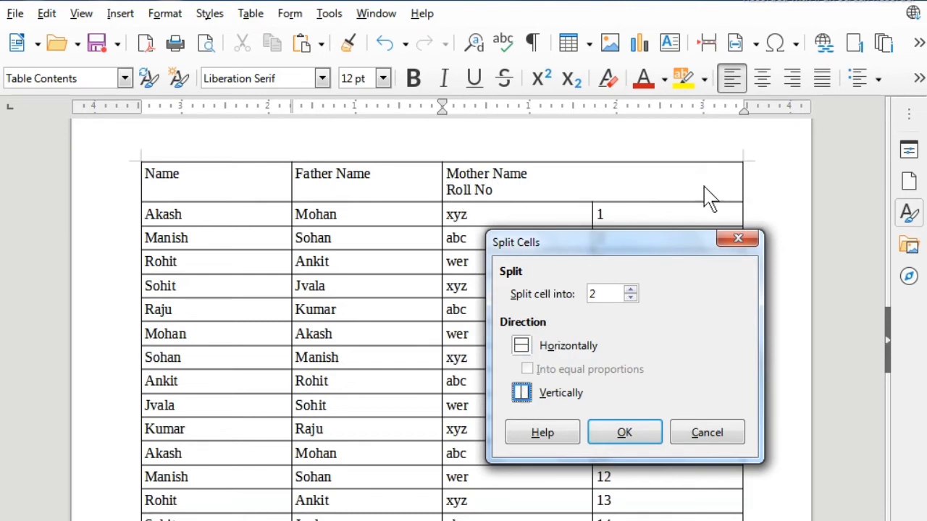
pyautogui.click(522, 346)
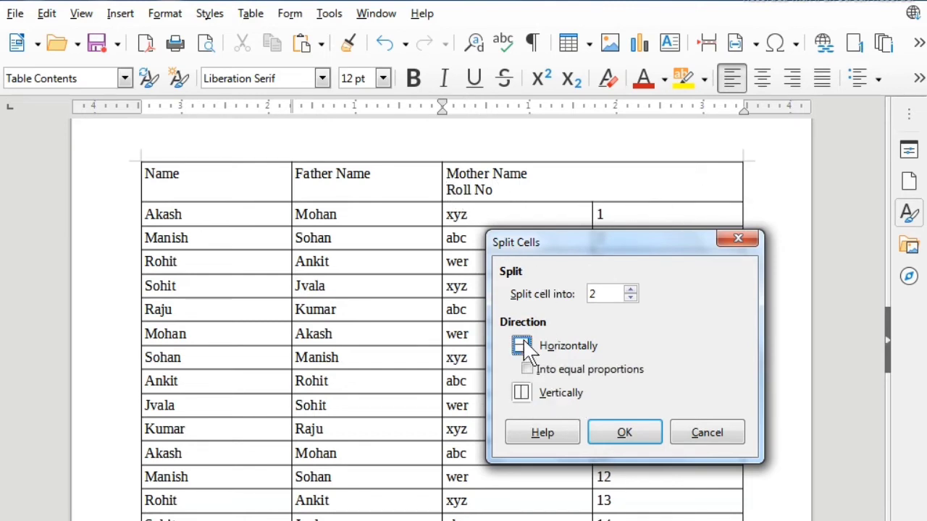
pyautogui.click(525, 394)
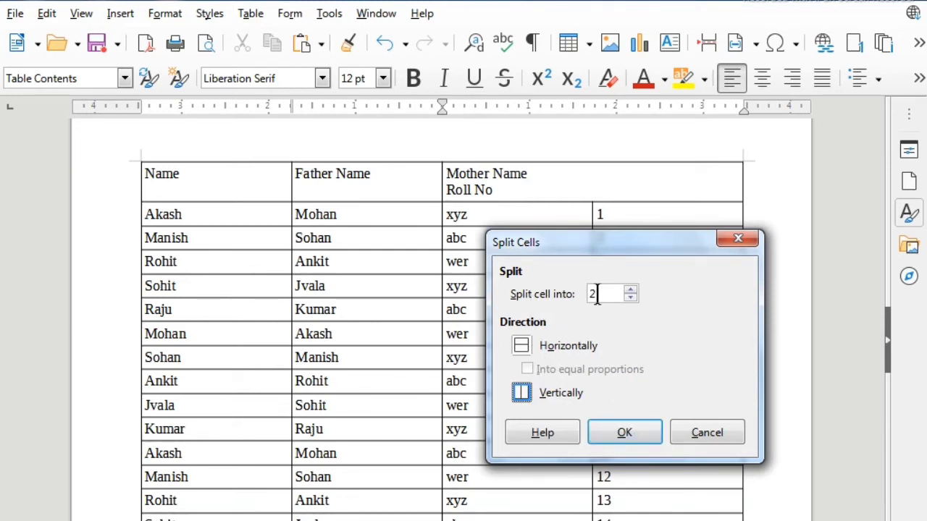
pyautogui.click(624, 436)
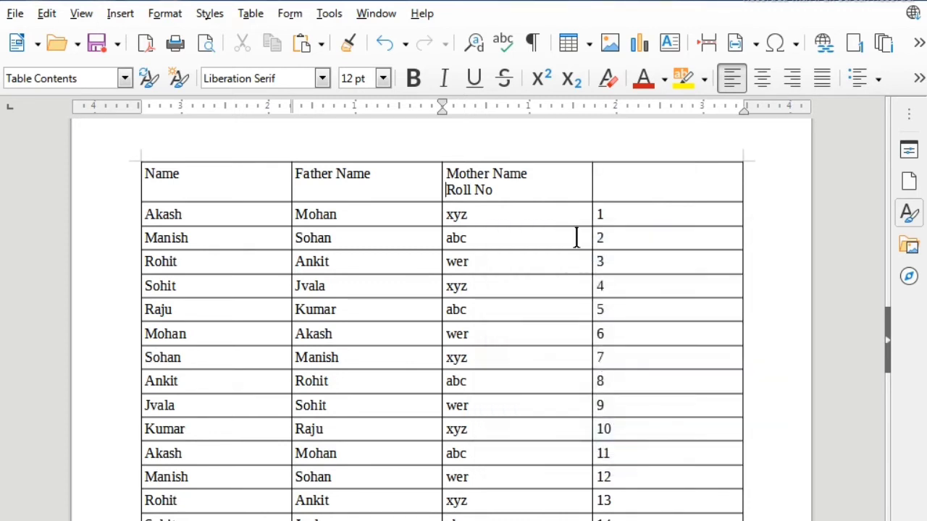
# Move the Roll No text from the Mother Name header cell into the empty header cell beside it, and remove the leftover blank line
pyautogui.click(546, 187)
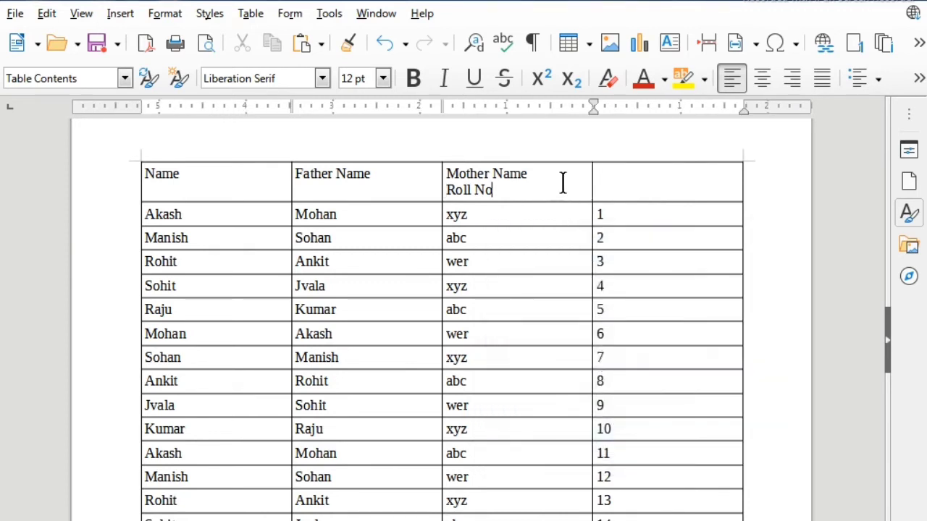
pyautogui.click(618, 187)
pyautogui.moveTo(500, 195); pyautogui.dragTo(446, 203)
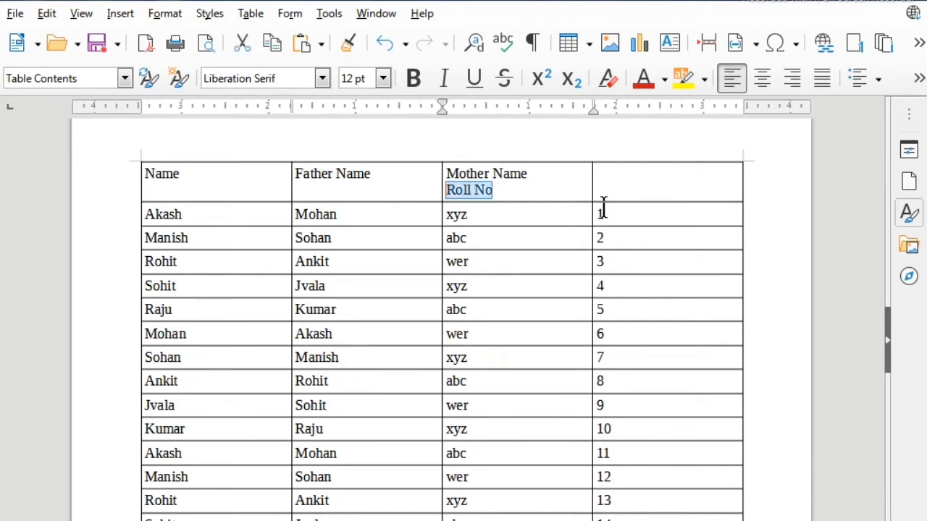
pyautogui.hotkey('ctrl', 'x')
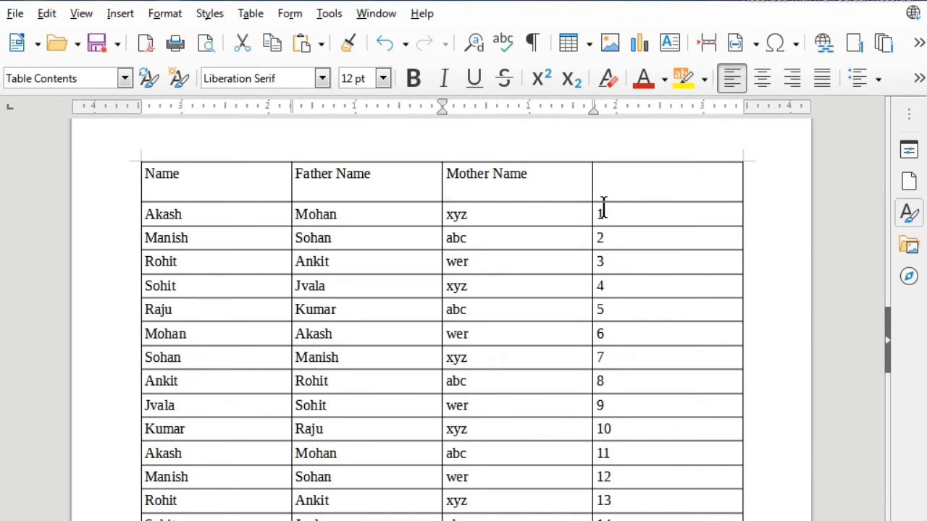
pyautogui.press('BackSpace')
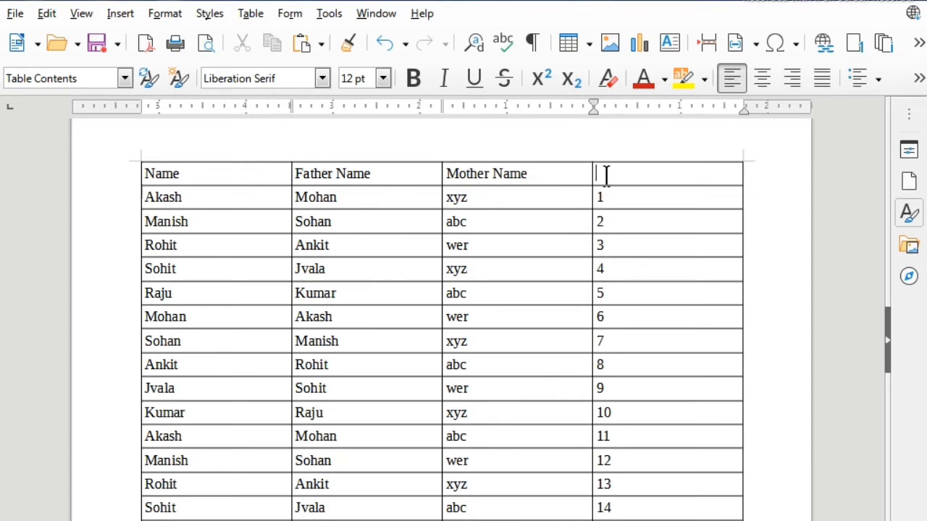
pyautogui.hotkey('ctrl', 'v')
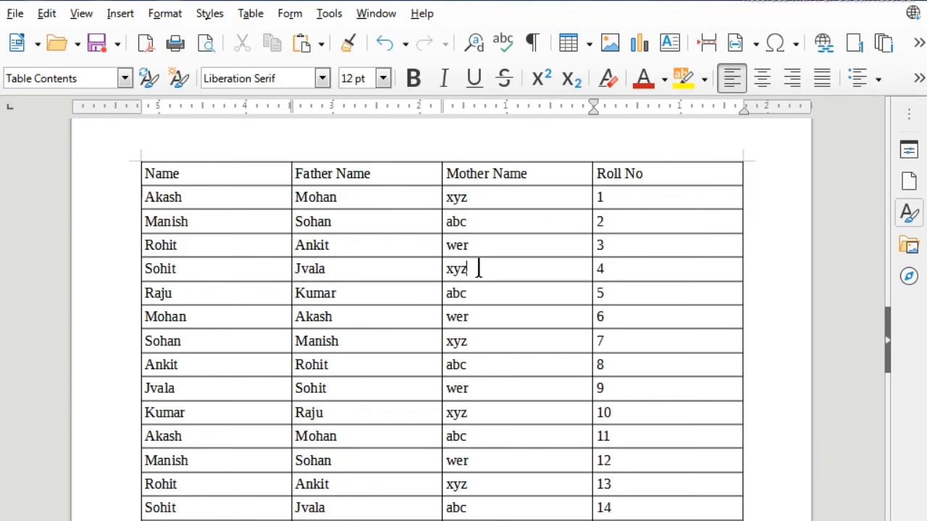
pyautogui.click(262, 14)
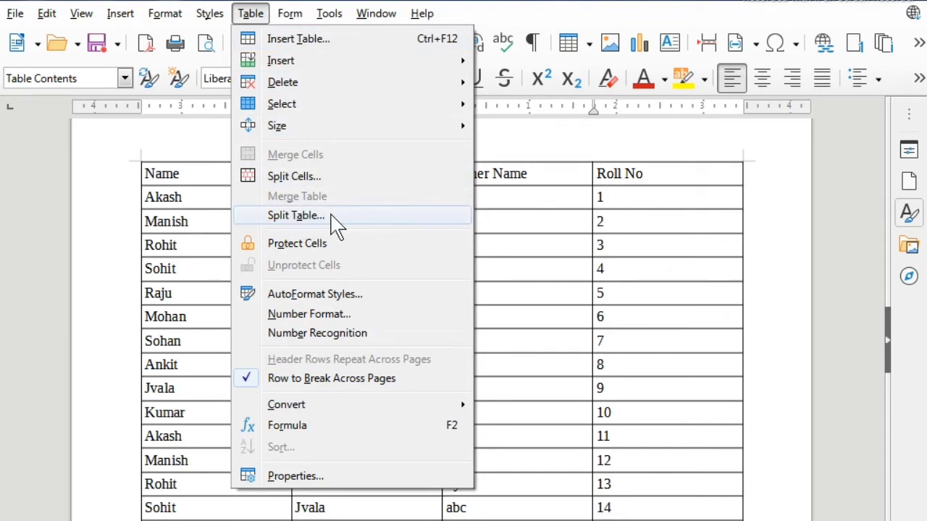
pyautogui.click(517, 281)
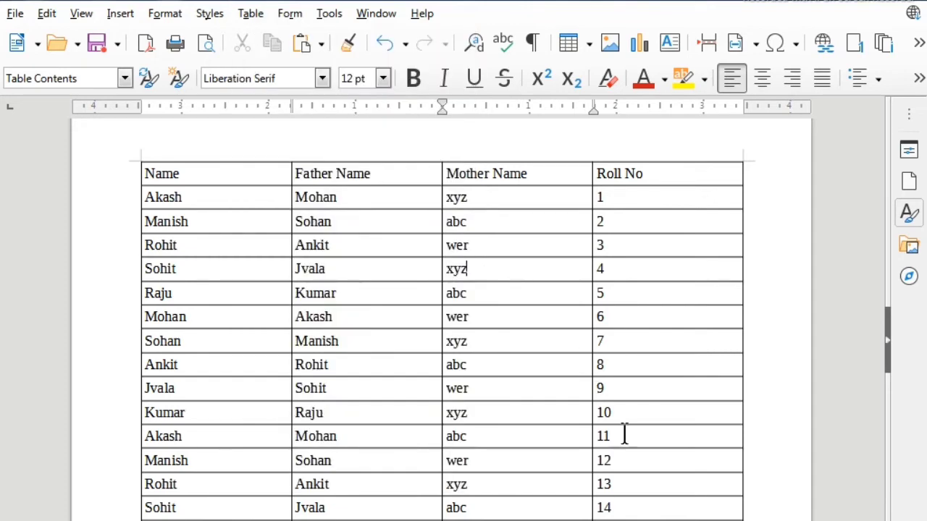
pyautogui.scroll(-10, 620, 434)
pyautogui.scroll(5, 619, 411)
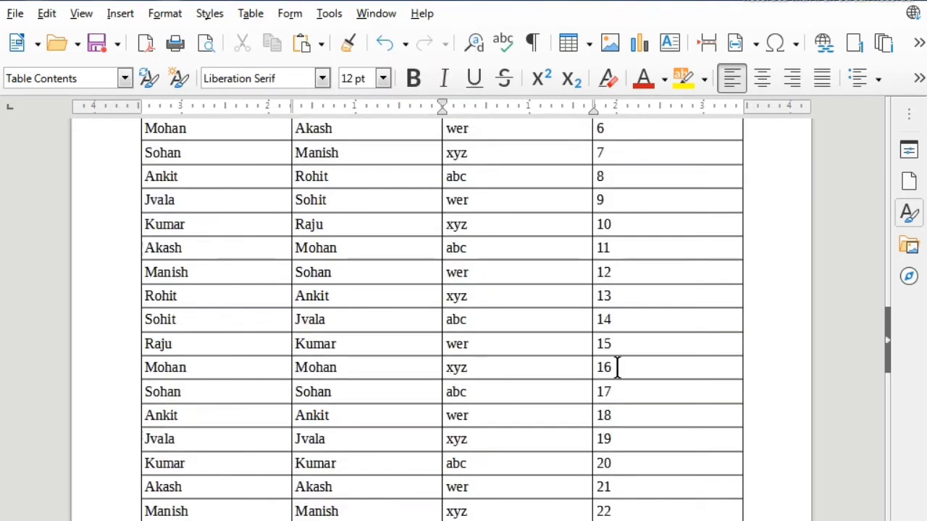
pyautogui.scroll(5, 244, 325)
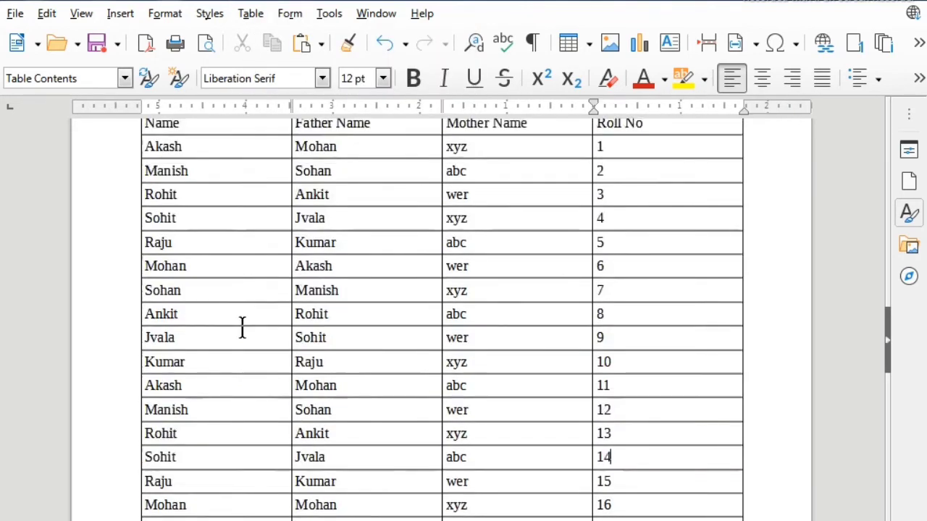
pyautogui.scroll(-2, 622, 420)
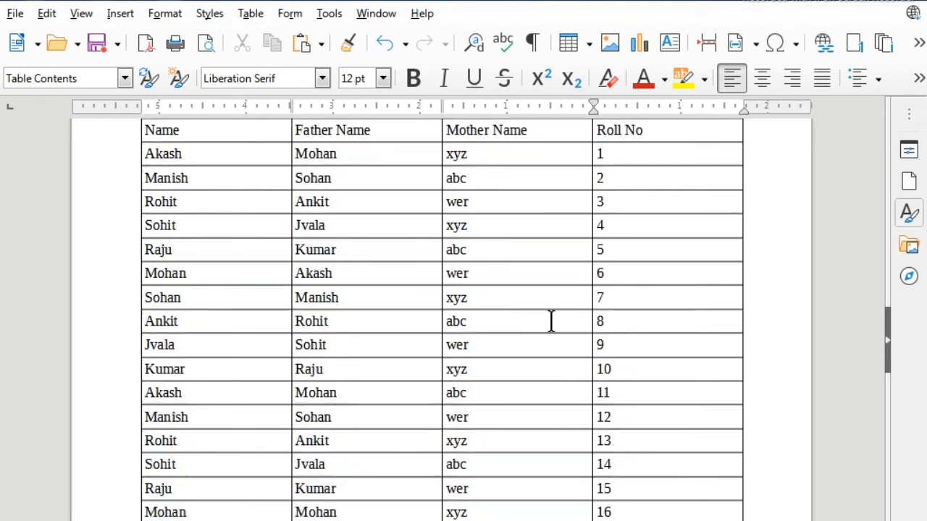
# Split the student table at the Roll No 3 row, using the Copy heading mode
pyautogui.scroll(2, 362, 305)
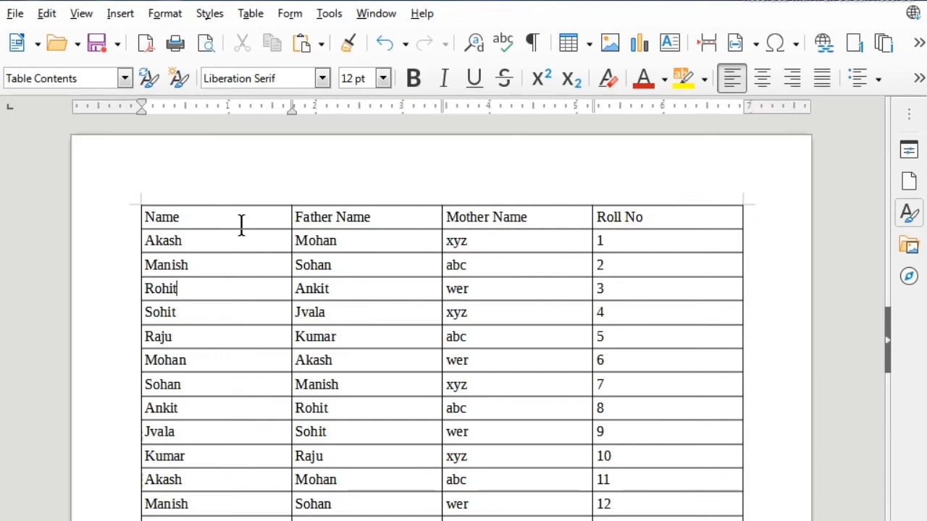
pyautogui.click(248, 14)
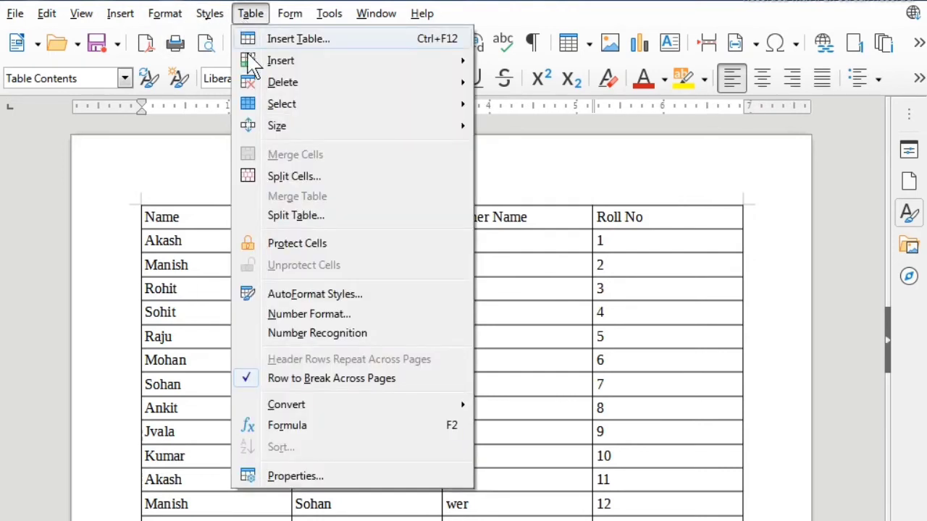
pyautogui.click(315, 217)
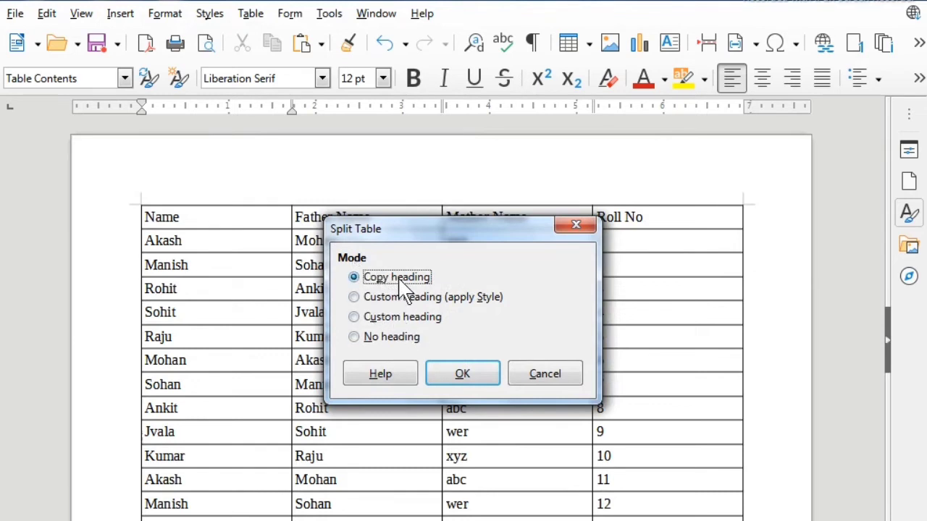
pyautogui.moveTo(411, 233); pyautogui.dragTo(476, 281)
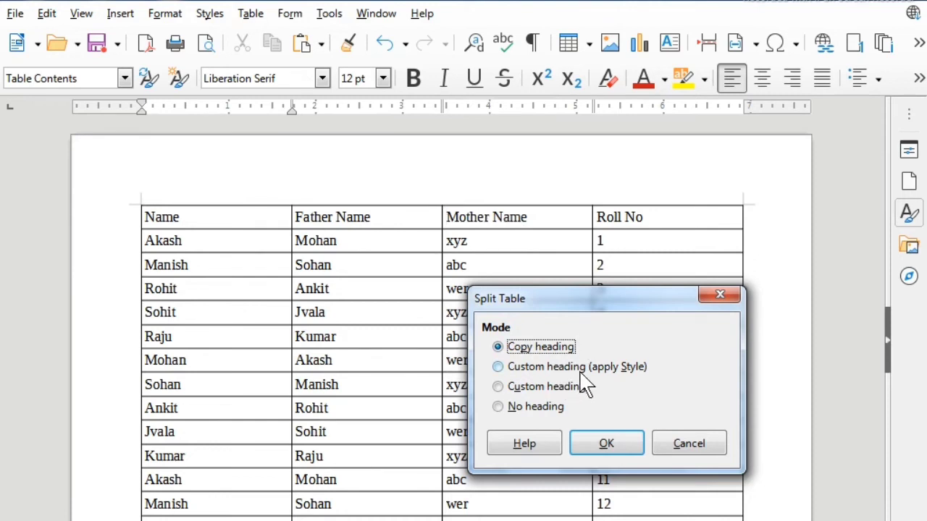
pyautogui.click(497, 367)
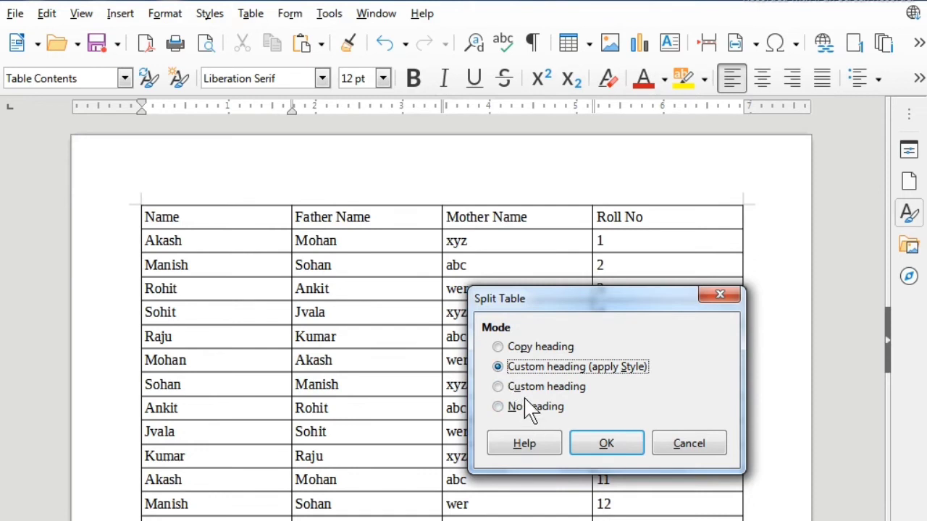
pyautogui.click(497, 386)
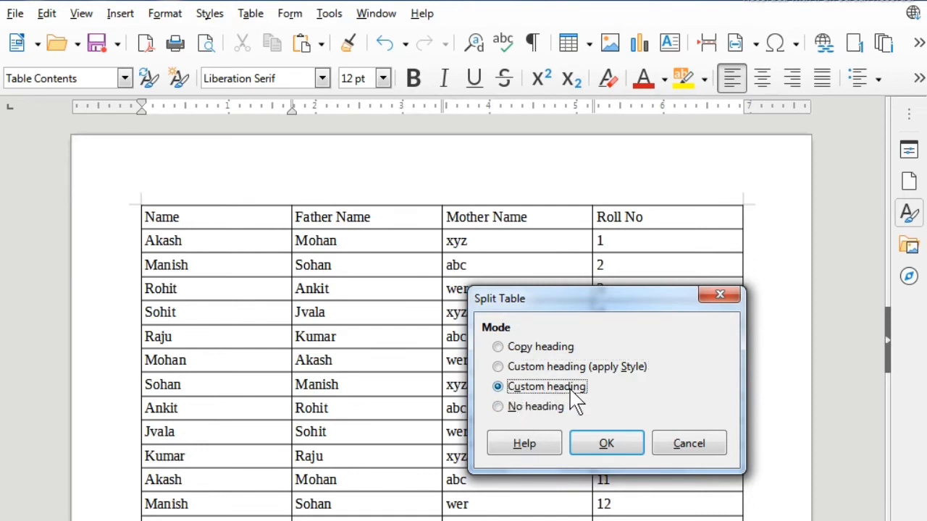
pyautogui.click(497, 407)
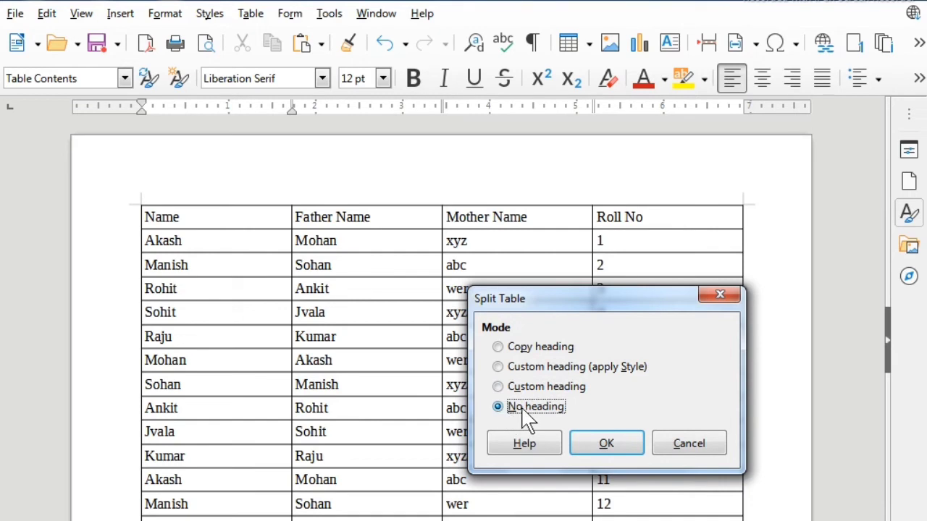
pyautogui.click(499, 347)
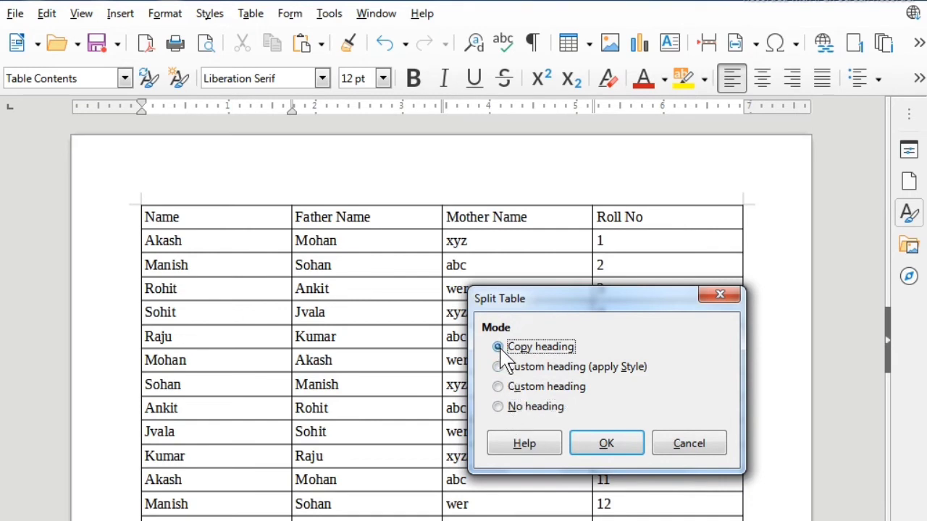
pyautogui.click(598, 448)
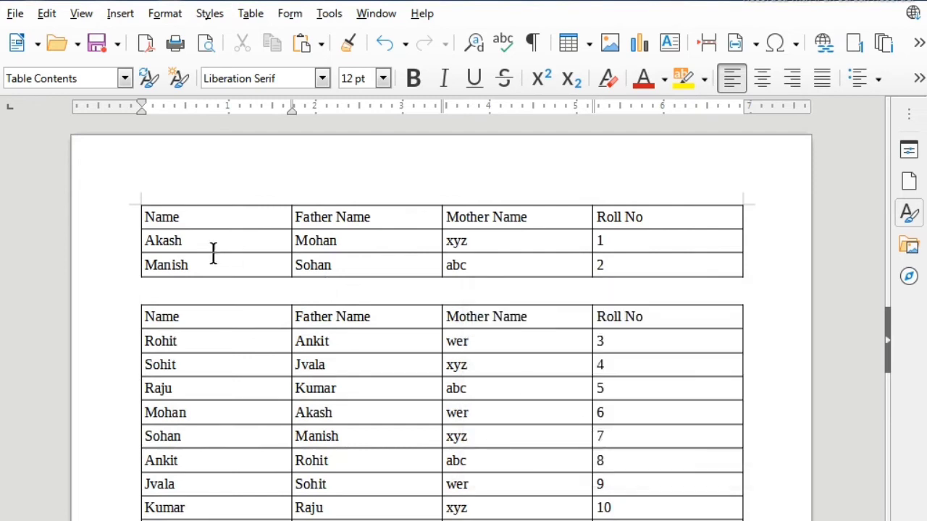
# Select the header row of the second table to compare it with the first table's header, and clear the selection
pyautogui.click(196, 223)
pyautogui.moveTo(175, 317); pyautogui.dragTo(452, 316)
pyautogui.moveTo(580, 317); pyautogui.dragTo(628, 319)
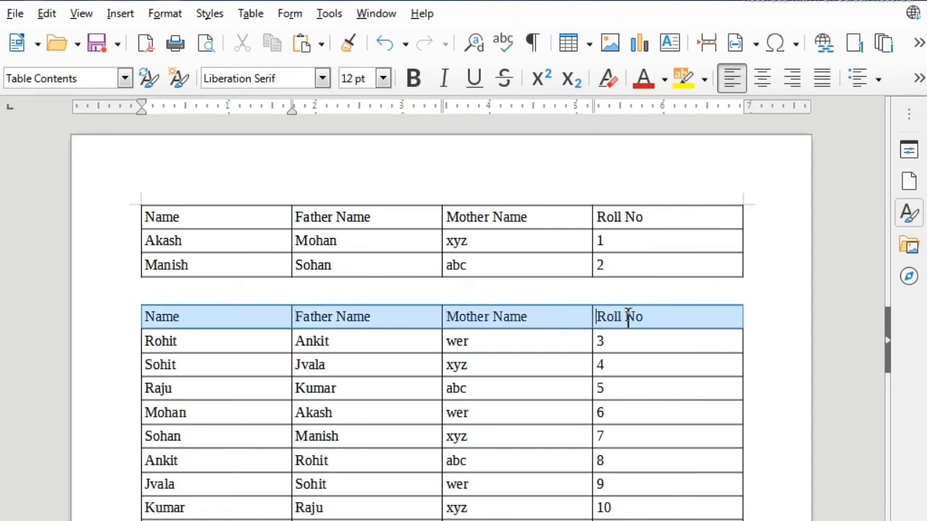
pyautogui.click(465, 216)
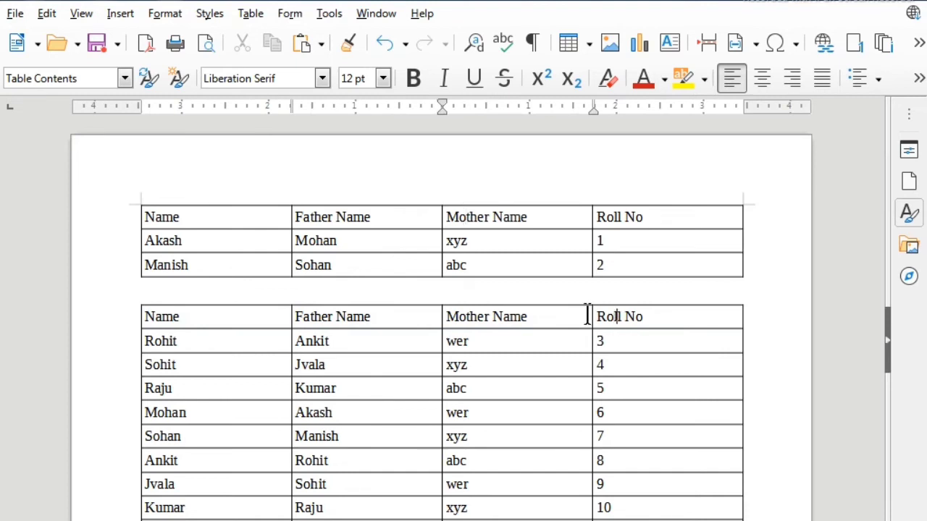
pyautogui.moveTo(587, 317); pyautogui.dragTo(239, 316)
pyautogui.click(357, 347)
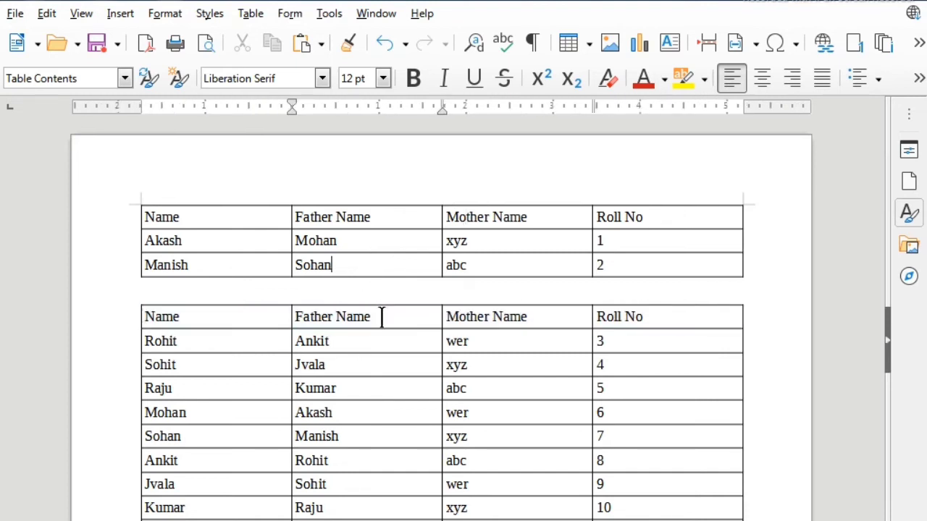
pyautogui.moveTo(194, 239); pyautogui.dragTo(264, 291)
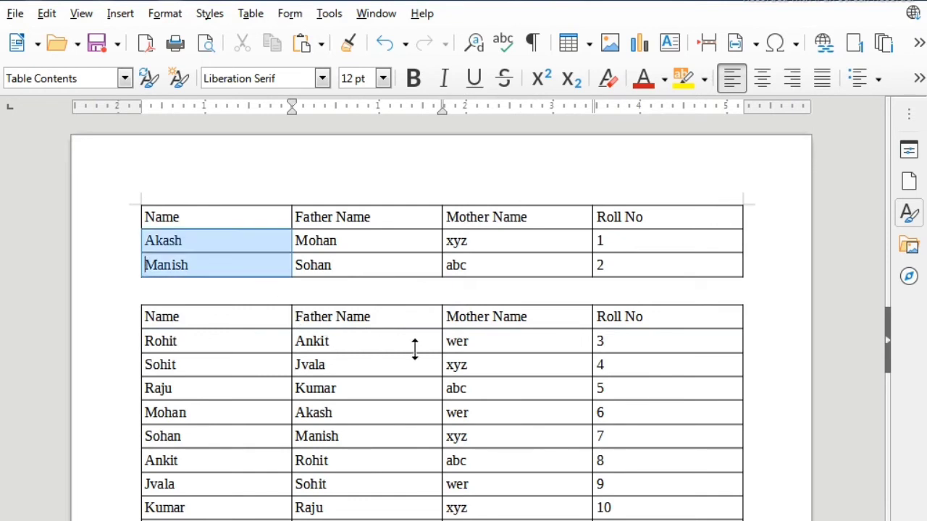
pyautogui.click(470, 326)
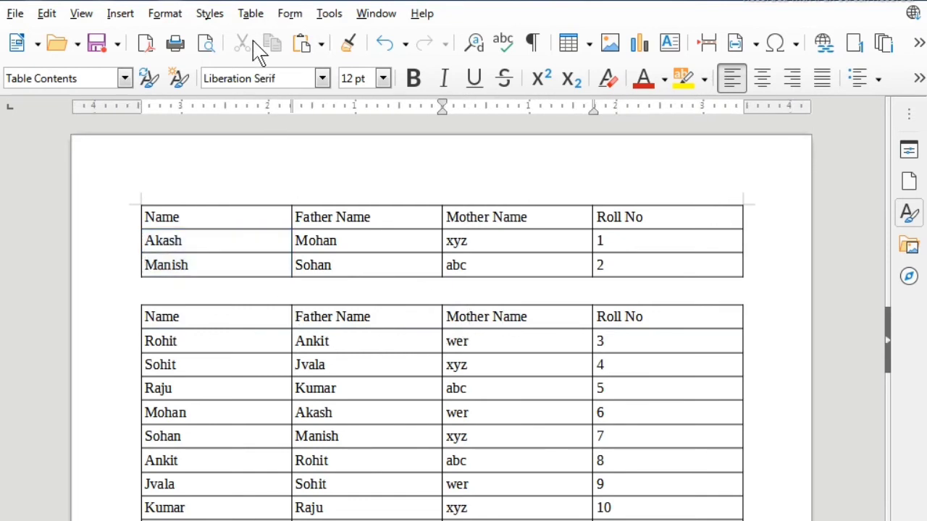
pyautogui.click(250, 13)
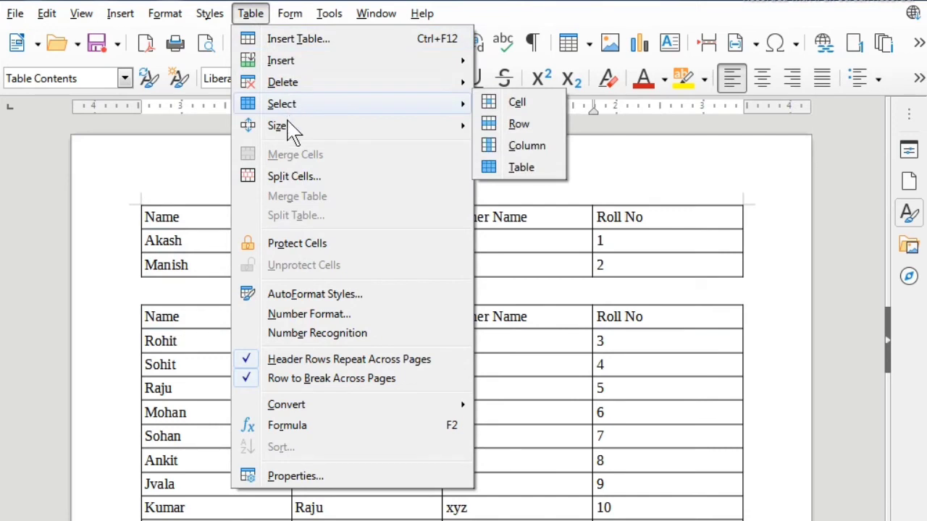
pyautogui.moveTo(287, 129)
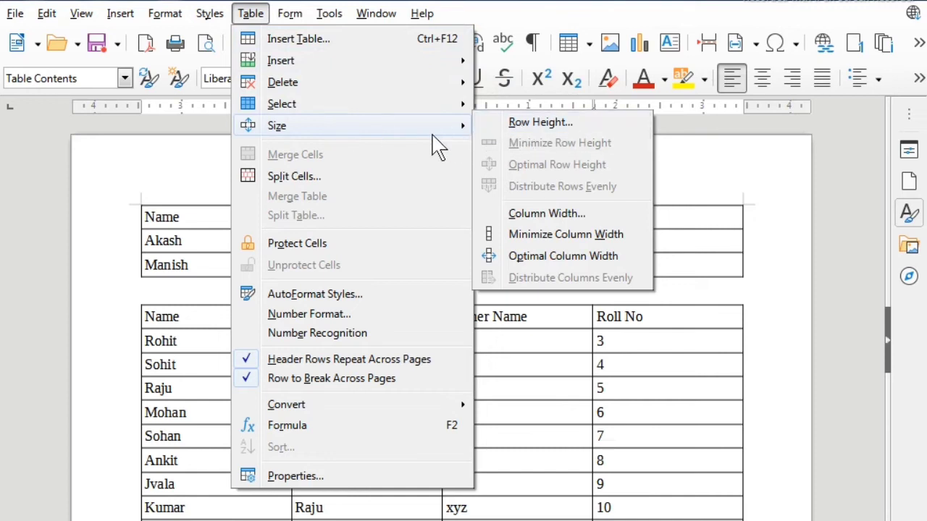
pyautogui.click(516, 123)
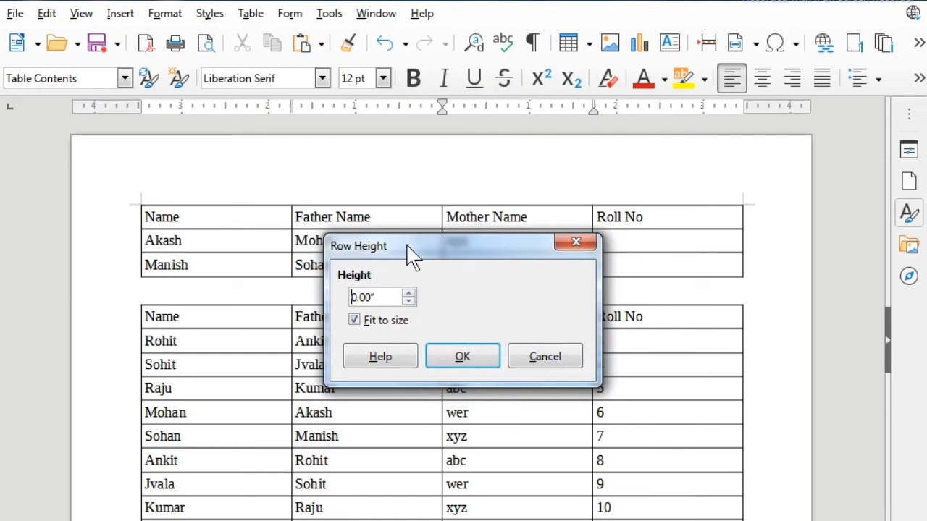
pyautogui.click(563, 241)
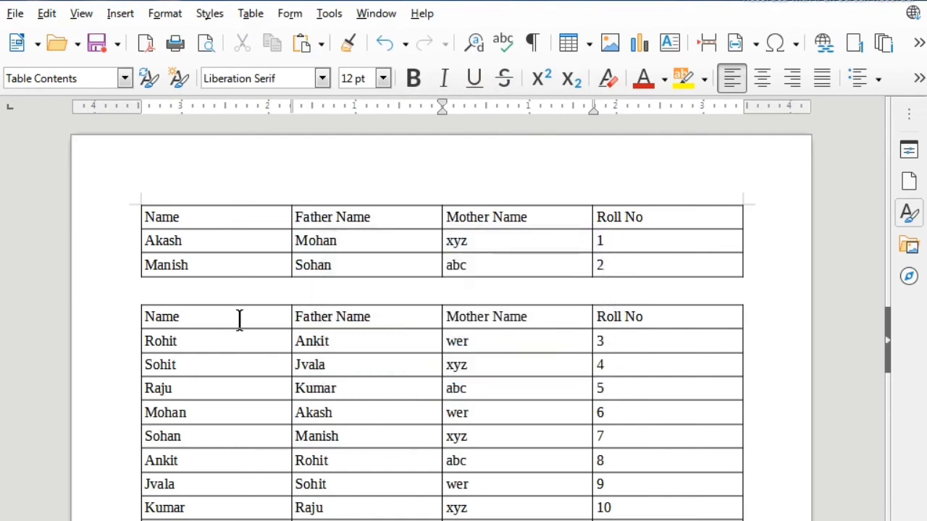
# Increase the row height of the Roll No 3 row in the second table, keeping Fit to size enabled
pyautogui.click(250, 13)
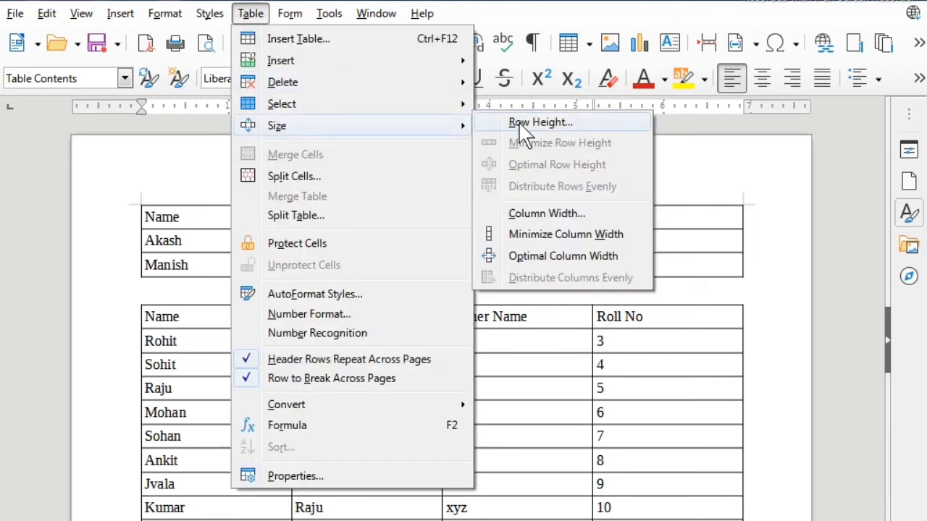
pyautogui.click(539, 122)
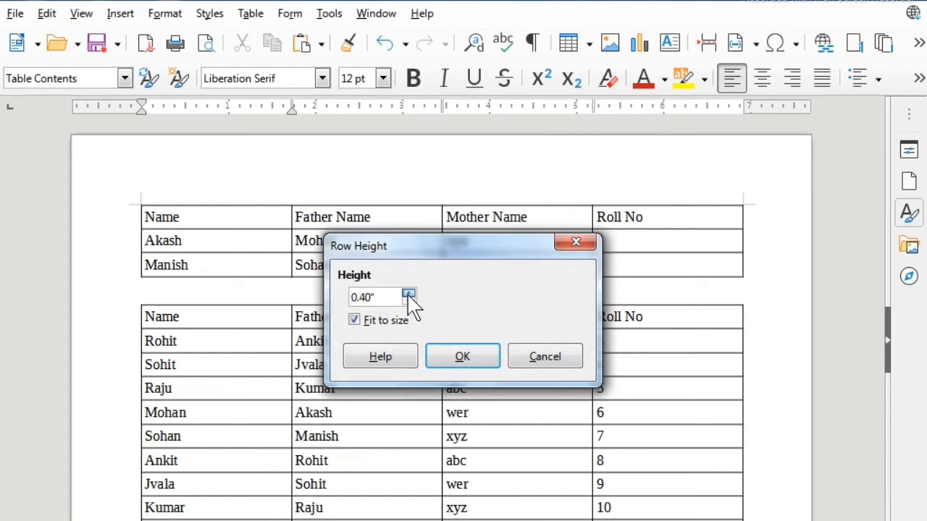
pyautogui.click(466, 355)
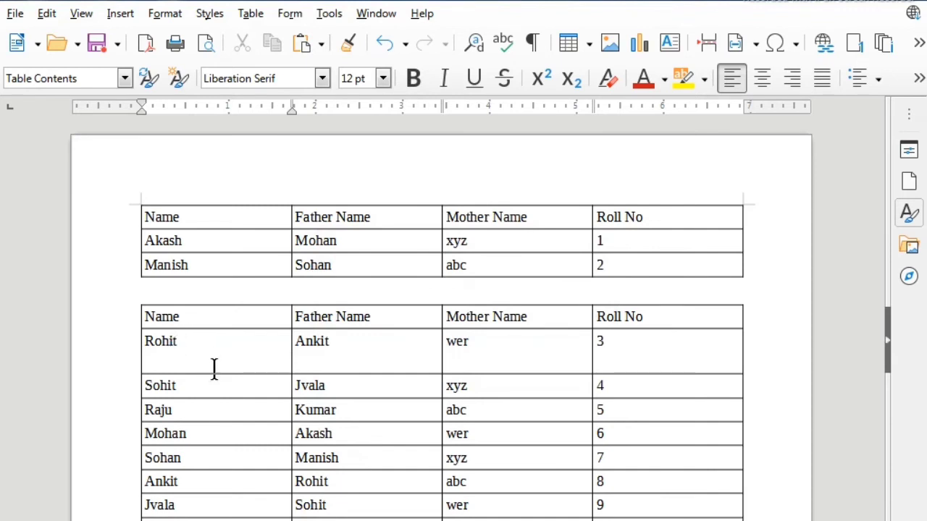
pyautogui.click(250, 13)
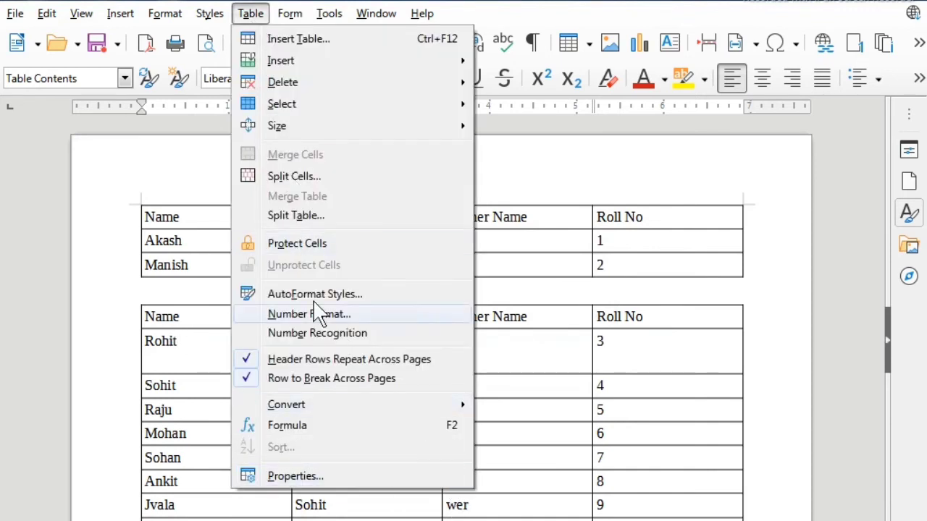
pyautogui.click(581, 455)
pyautogui.click(200, 340)
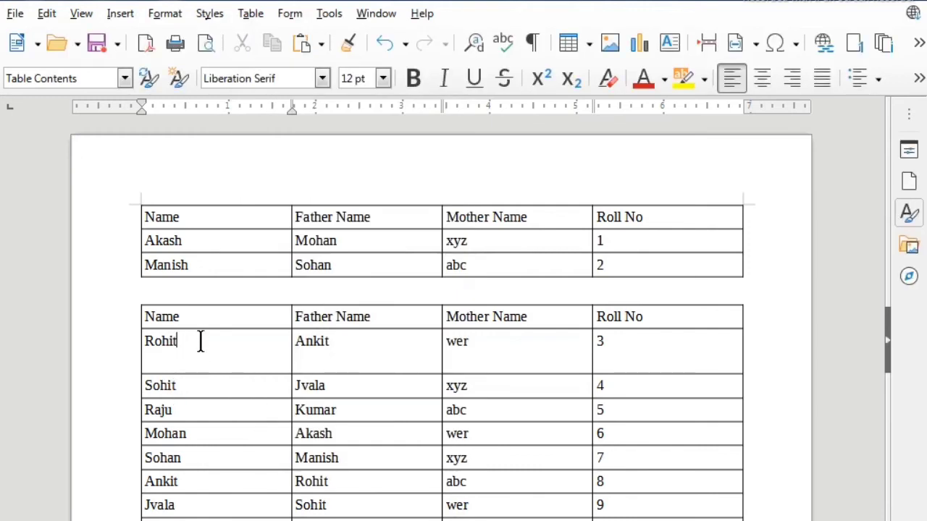
# Minimize the row height of the second table's rows from the header through Roll No 8, and clear the selection
pyautogui.moveTo(198, 321); pyautogui.dragTo(244, 448)
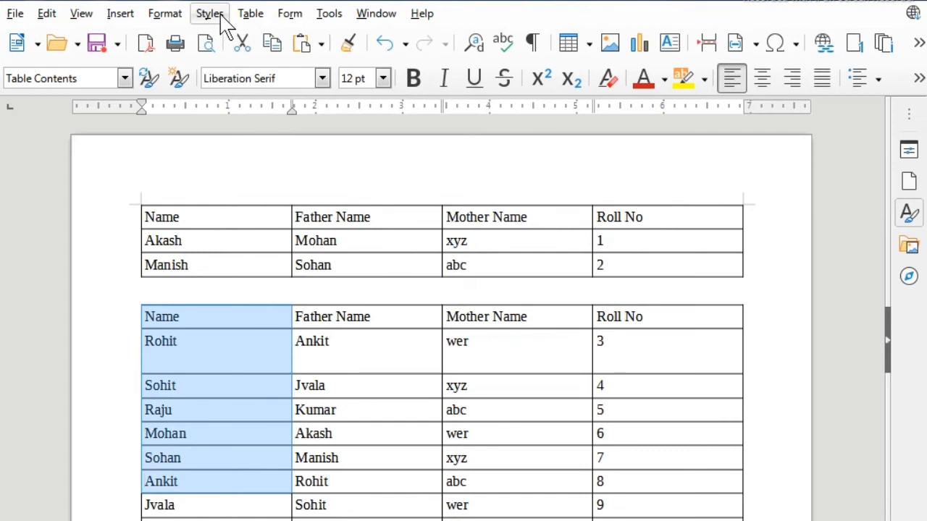
pyautogui.click(250, 14)
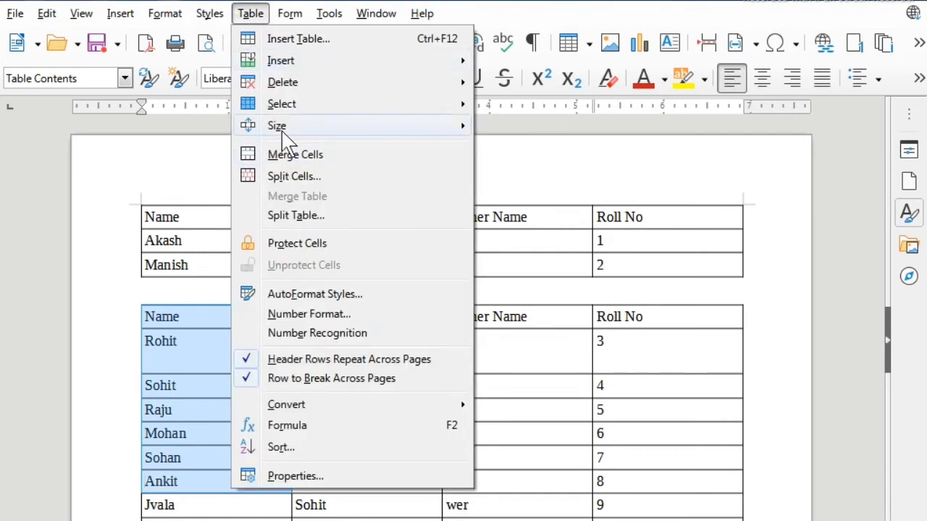
pyautogui.moveTo(286, 127)
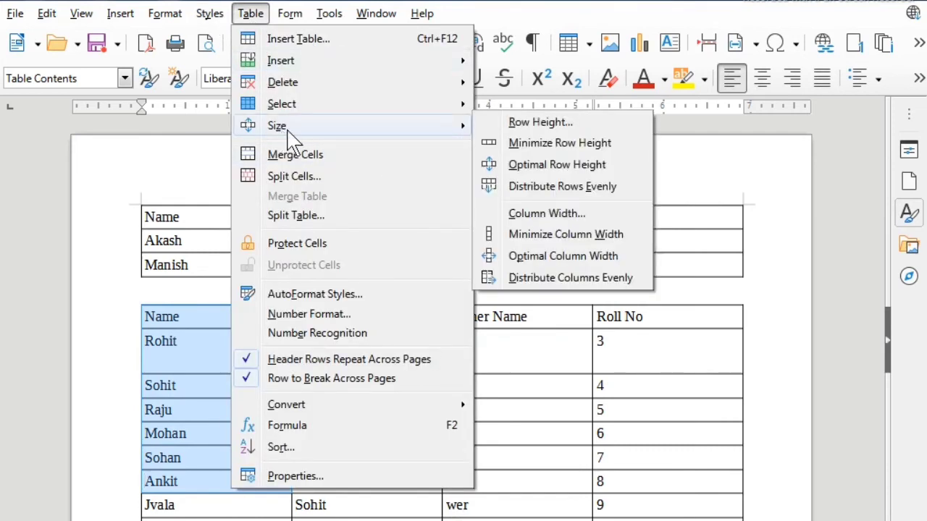
pyautogui.click(549, 144)
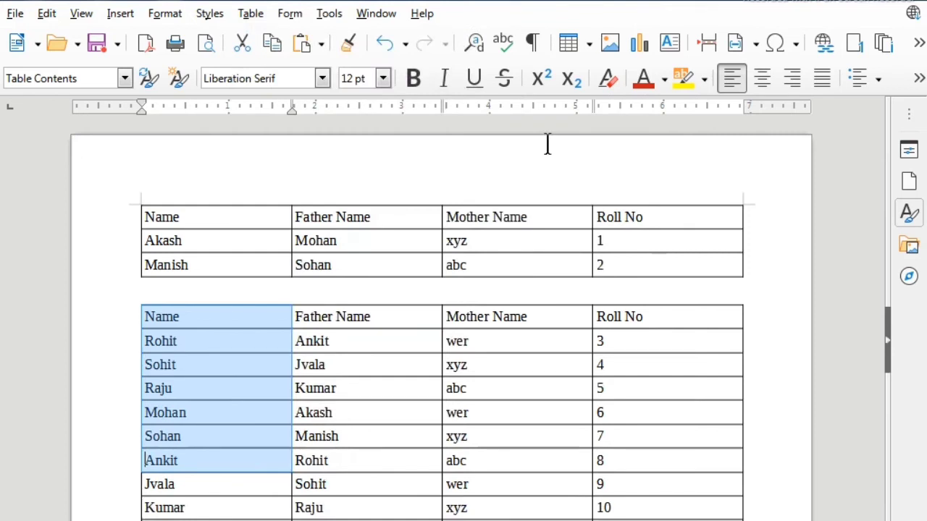
pyautogui.click(254, 381)
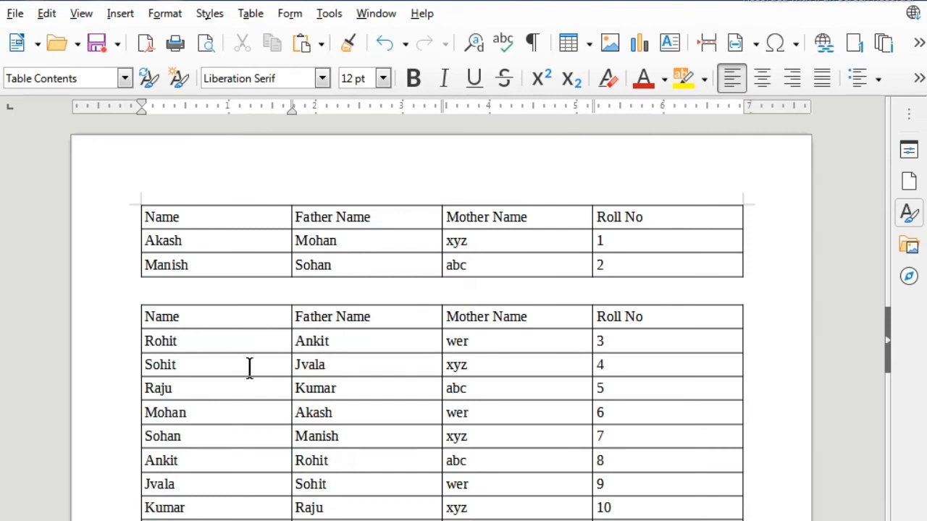
# Set the font size of the name in the Roll No 4 row to 15 pt
pyautogui.moveTo(186, 368); pyautogui.dragTo(144, 365)
pyautogui.click(383, 80)
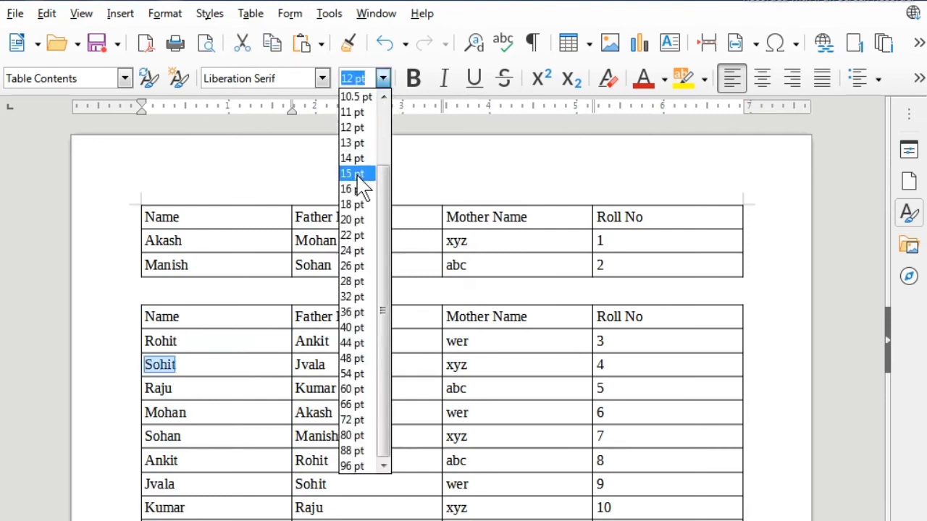
pyautogui.click(354, 174)
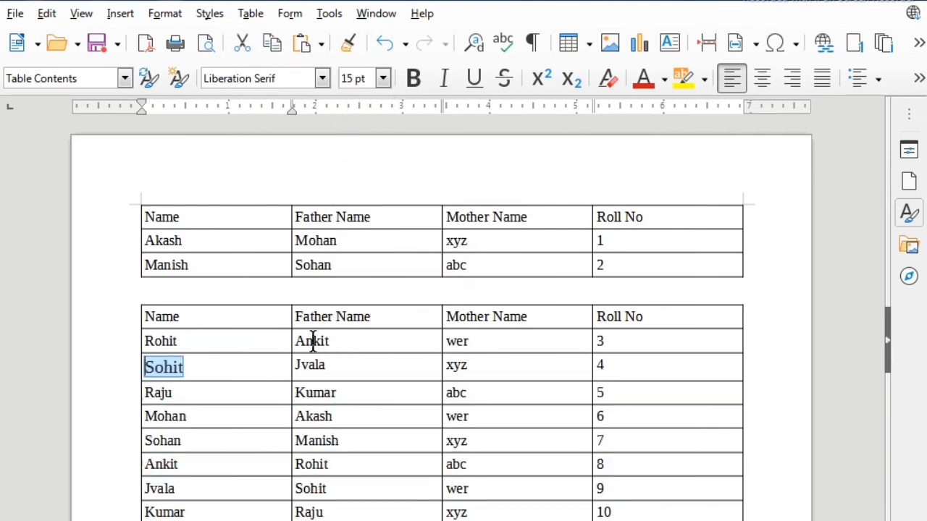
pyautogui.click(209, 374)
# Apply Optimal Row Height to the second table's rows from the header through Roll No 10
pyautogui.moveTo(198, 323); pyautogui.dragTo(248, 512)
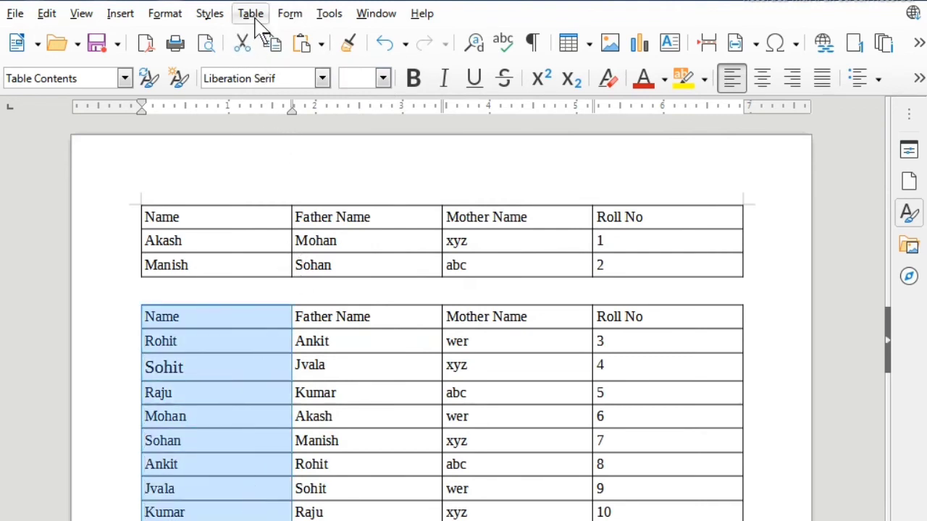
pyautogui.click(254, 19)
pyautogui.moveTo(400, 133)
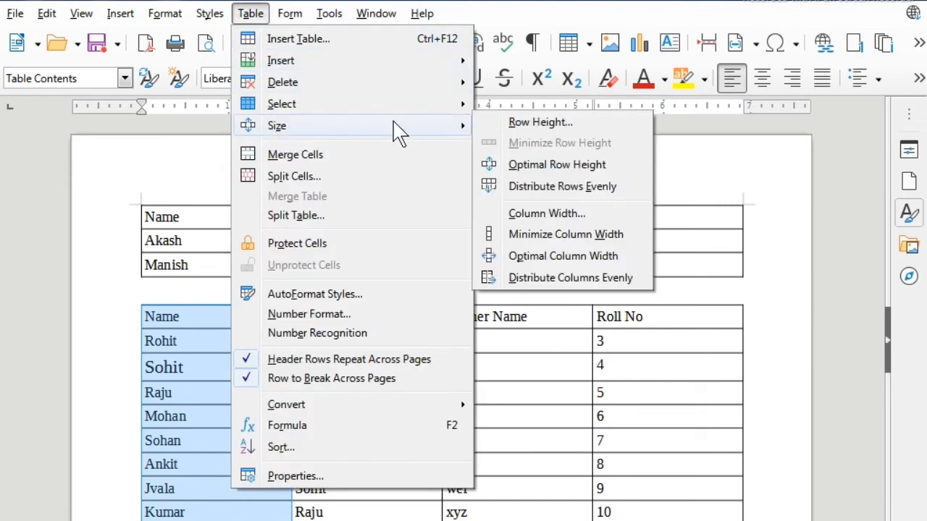
pyautogui.click(548, 166)
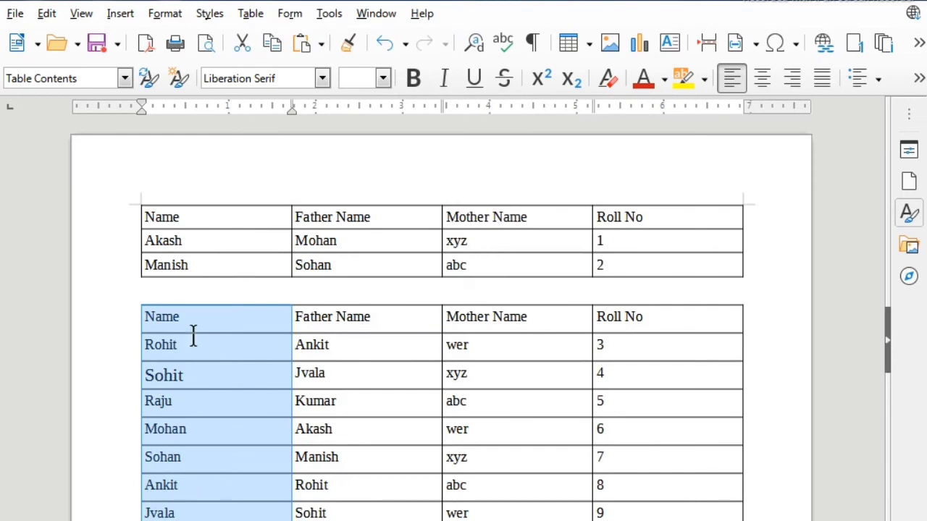
# Compare the heights of the header through Roll No 10 rows with the rows below them in the second table
pyautogui.scroll(-5, 281, 447)
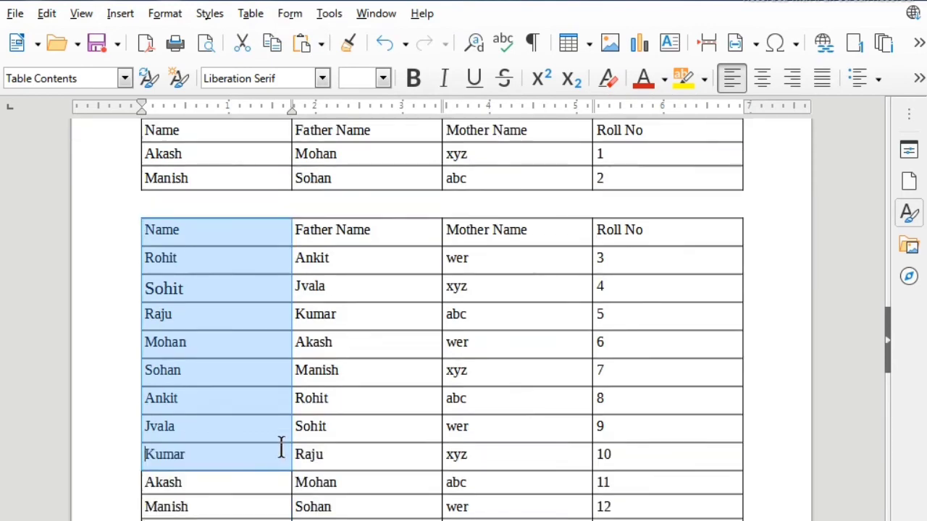
pyautogui.scroll(-5, 250, 362)
pyautogui.scroll(-5, 270, 311)
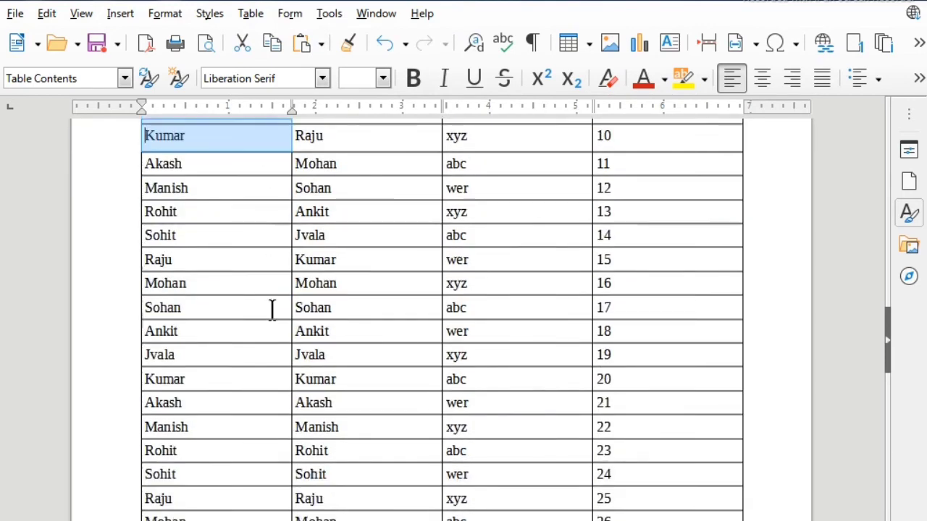
pyautogui.scroll(10, 267, 350)
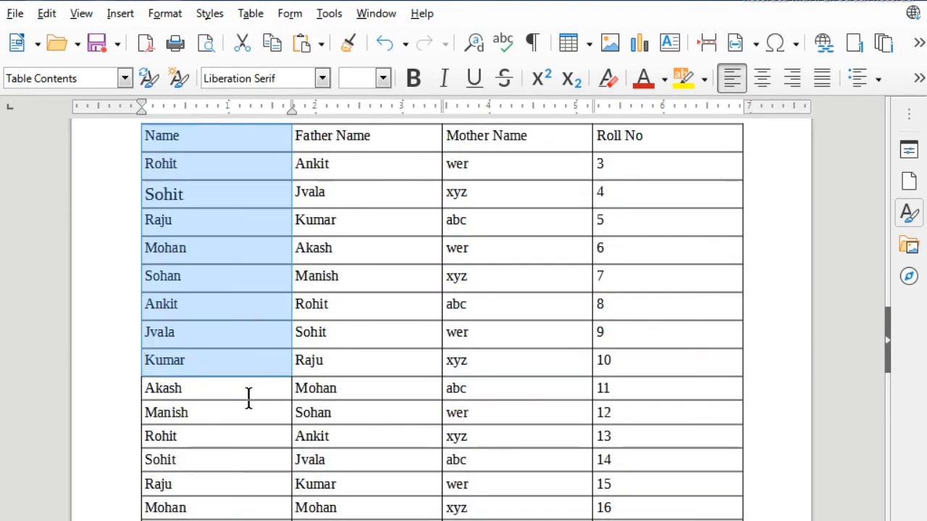
pyautogui.click(201, 379)
pyautogui.moveTo(193, 372); pyautogui.dragTo(171, 147)
pyautogui.click(217, 309)
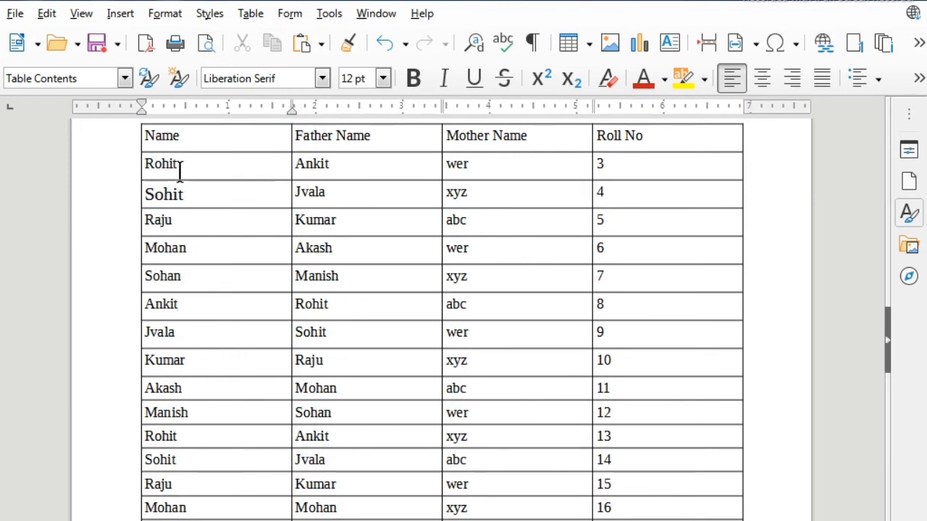
# Distribute the second table's rows evenly from the header through Roll No 29, and clear the selection
pyautogui.moveTo(174, 137); pyautogui.dragTo(300, 520)
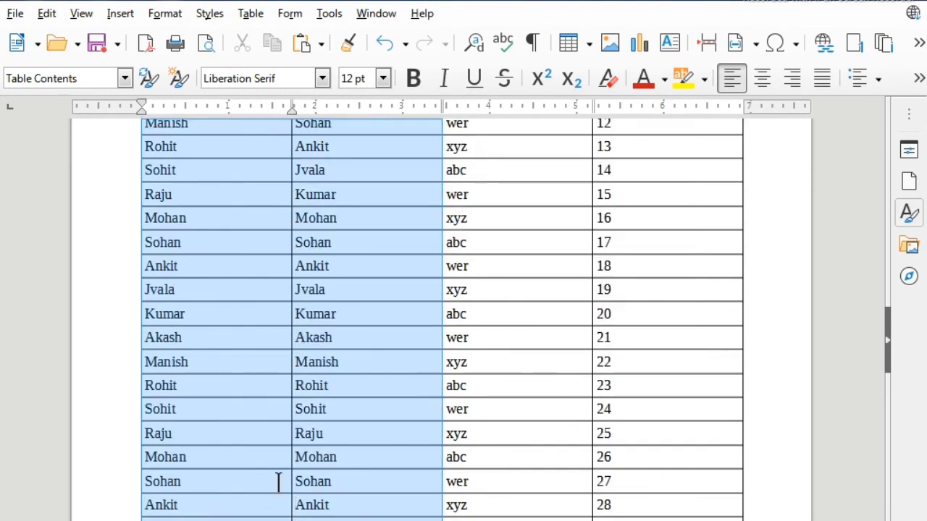
pyautogui.moveTo(278, 481); pyautogui.dragTo(278, 481)
pyautogui.scroll(10, 249, 325)
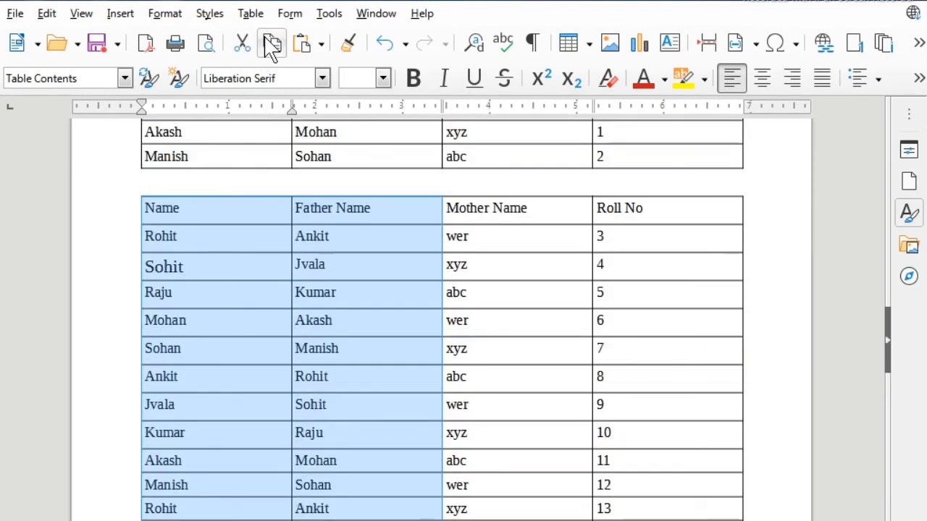
pyautogui.click(250, 14)
pyautogui.moveTo(272, 129)
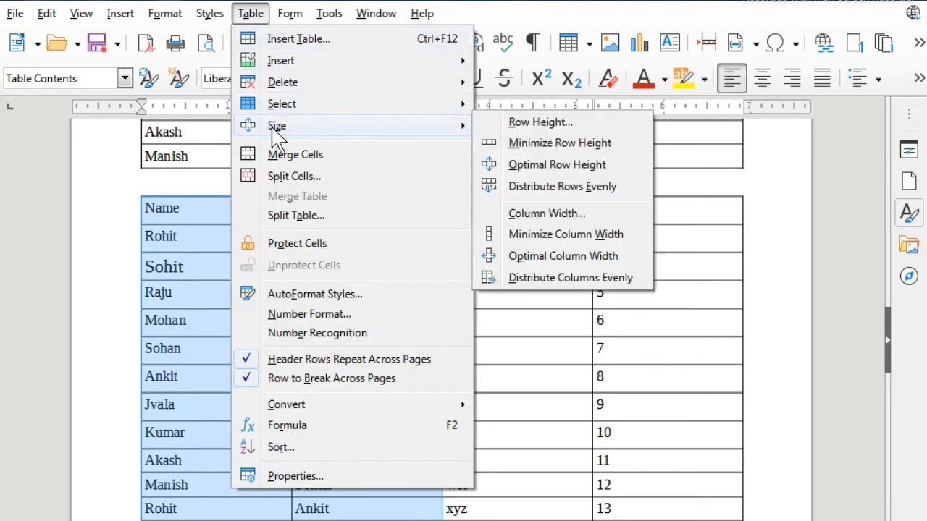
pyautogui.click(564, 190)
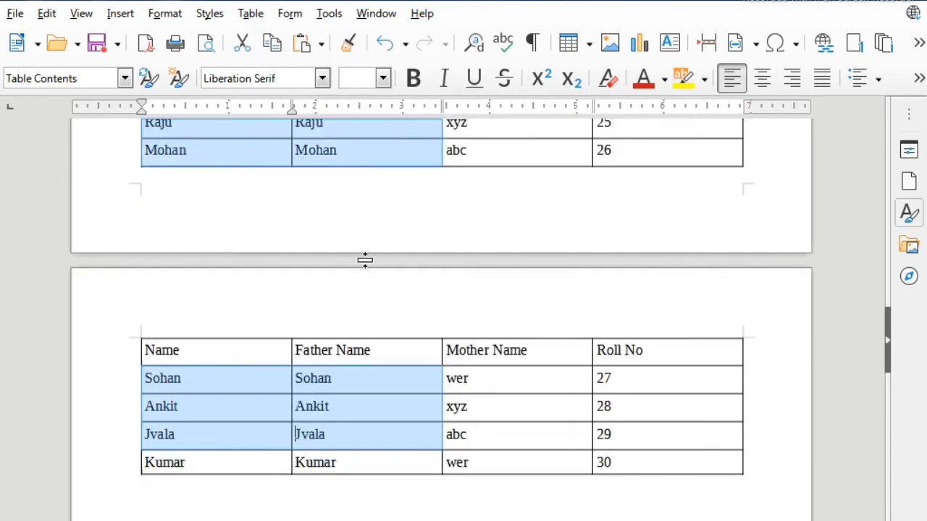
pyautogui.scroll(15, 244, 370)
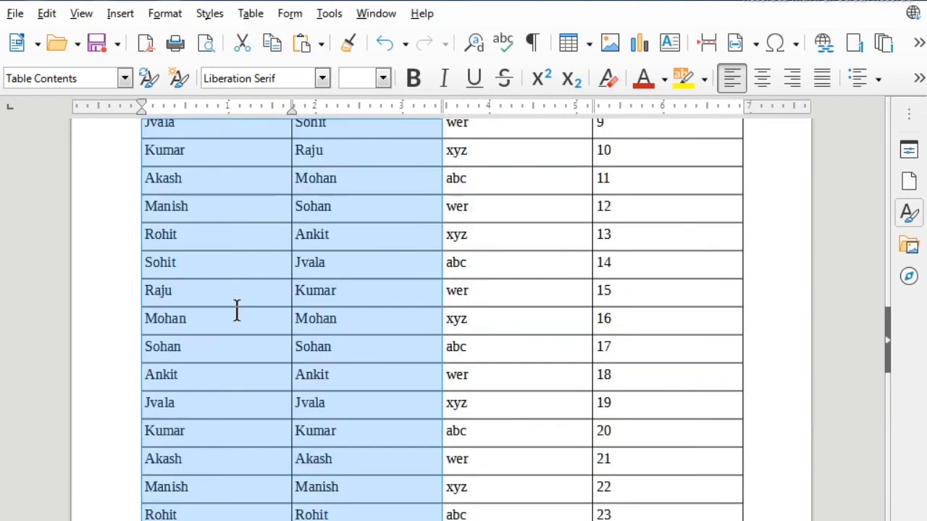
pyautogui.click(256, 289)
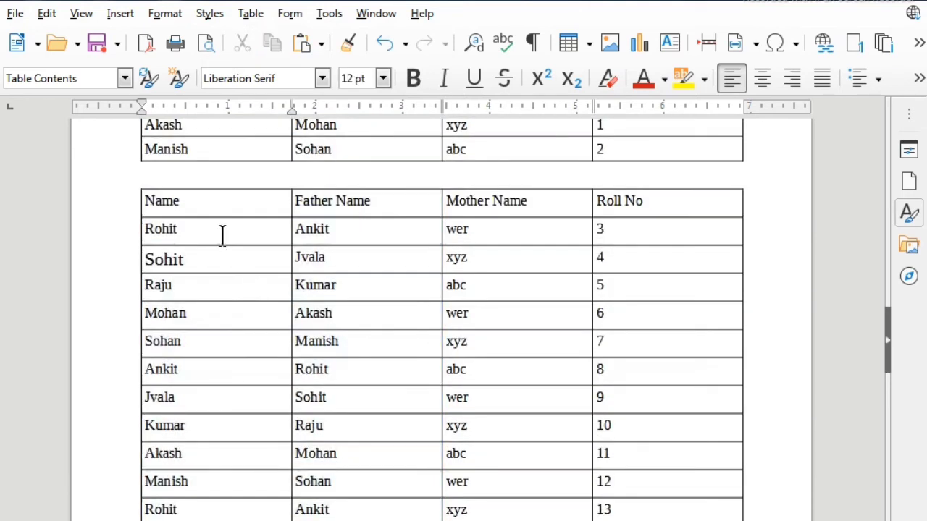
# Widen the Name column of the second table to about 2.2 inches by moving its border with Father Name
pyautogui.click(216, 229)
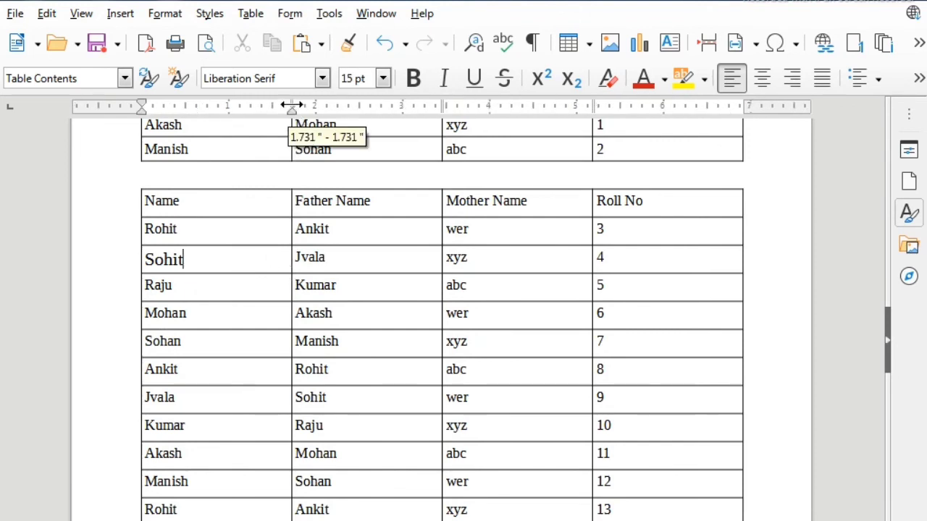
pyautogui.moveTo(295, 105); pyautogui.dragTo(331, 108)
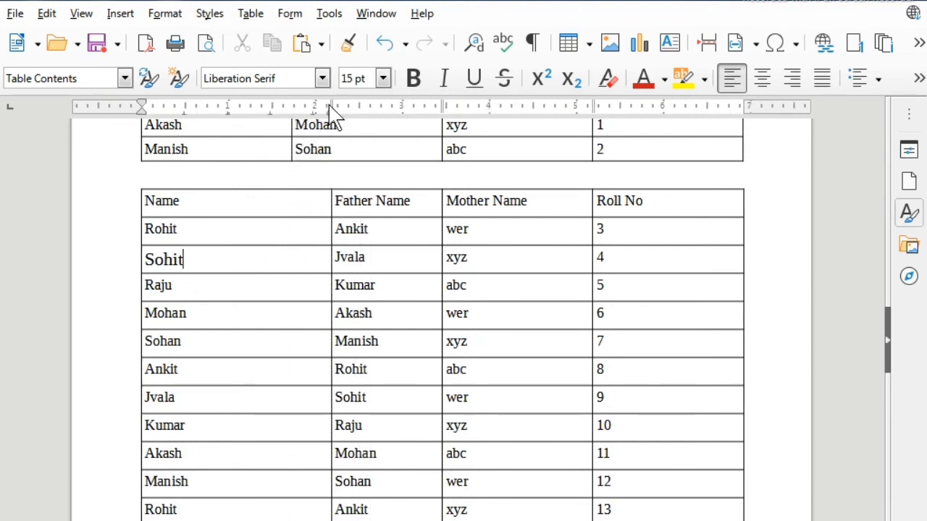
# Set the Name column of the second table to about 1.74 inches wide using Column Width
pyautogui.click(289, 239)
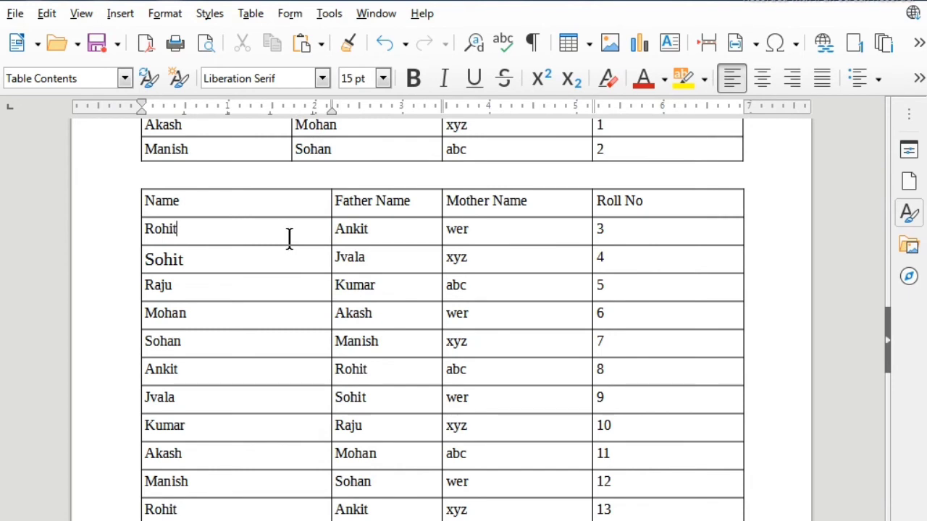
pyautogui.click(262, 16)
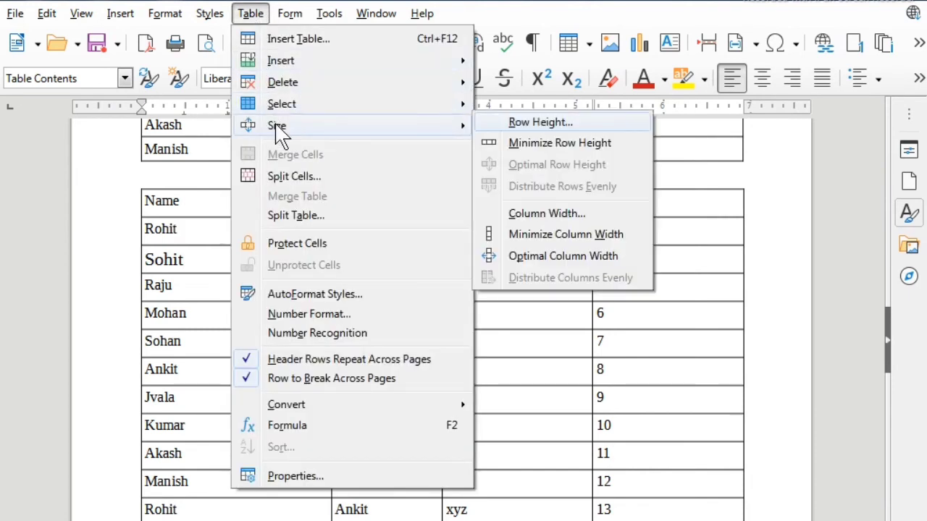
pyautogui.click(554, 217)
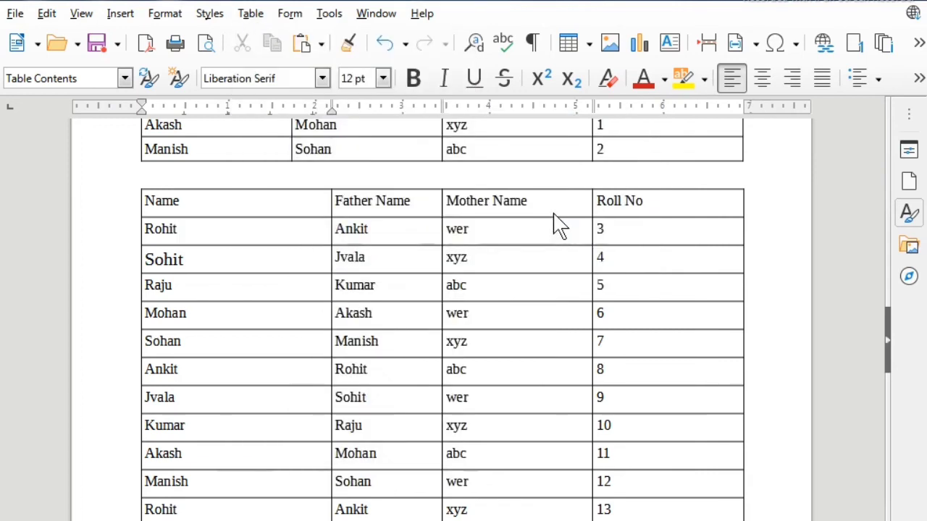
pyautogui.moveTo(424, 253); pyautogui.dragTo(542, 260)
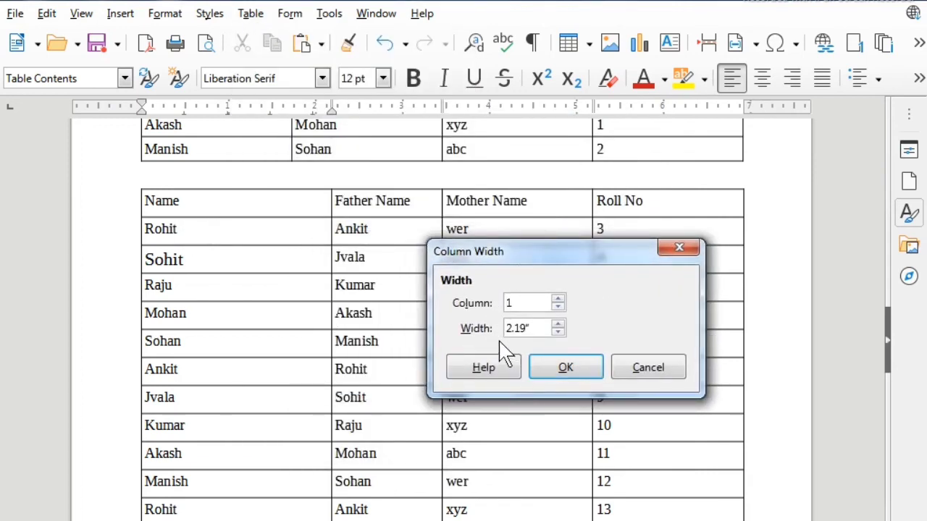
pyautogui.click(558, 332)
pyautogui.click(558, 332)
pyautogui.click(557, 332)
pyautogui.click(558, 332)
pyautogui.click(558, 332)
pyautogui.click(558, 332)
pyautogui.click(567, 367)
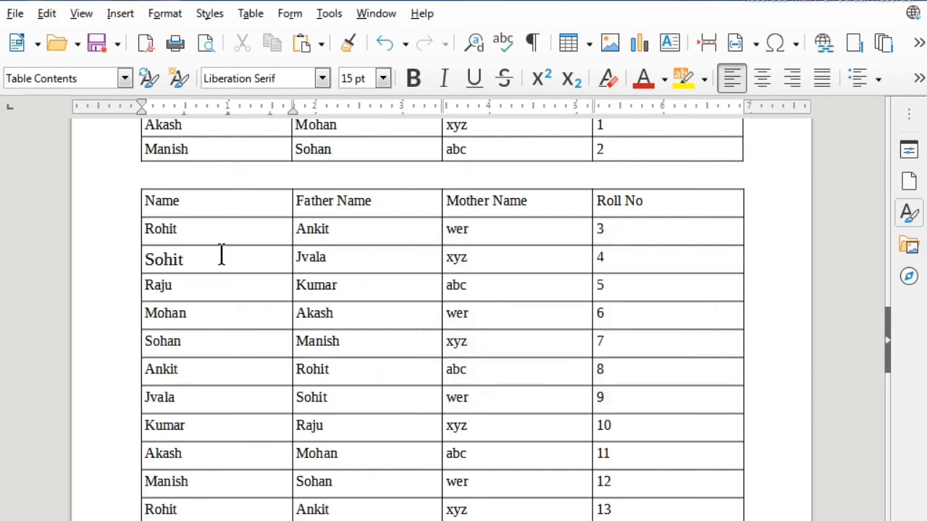
# Widen the Name column of the second table to about 2.5 inches by moving its border with Father Name
pyautogui.click(251, 15)
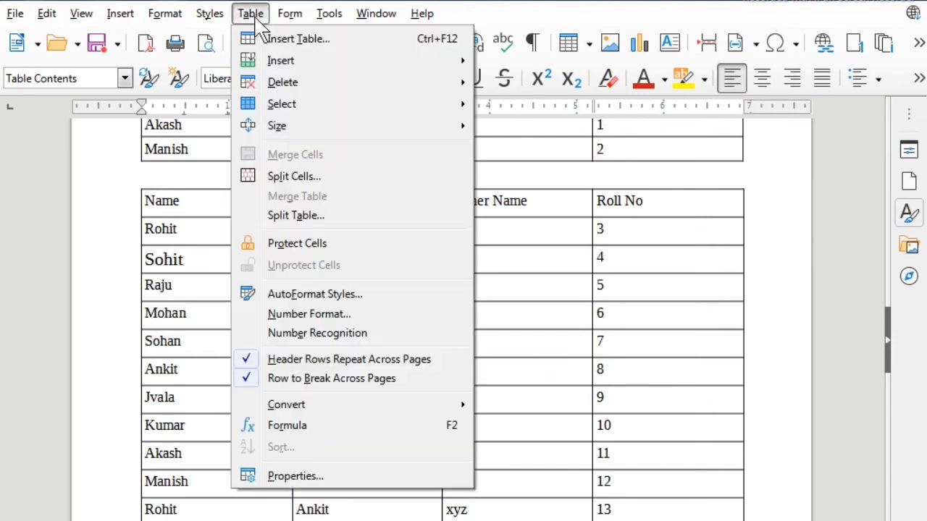
pyautogui.click(620, 309)
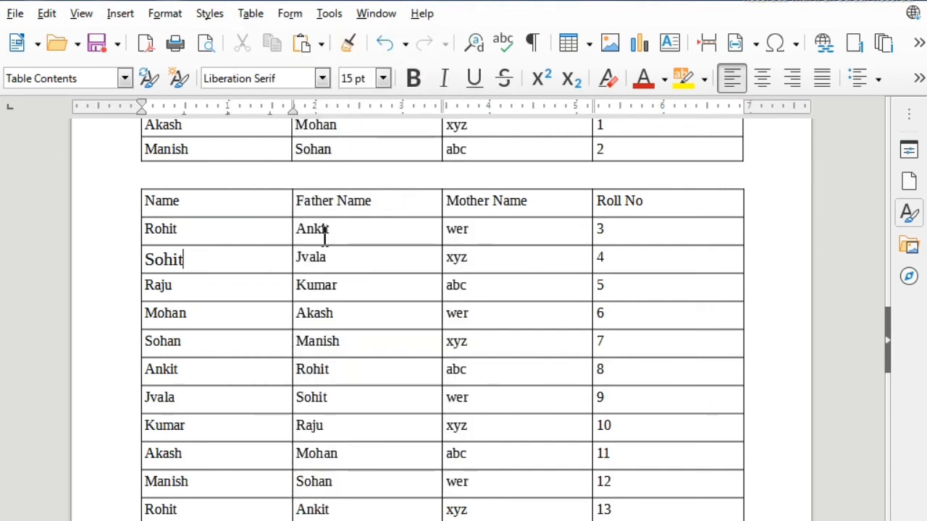
pyautogui.moveTo(264, 221); pyautogui.dragTo(587, 346)
pyautogui.click(407, 313)
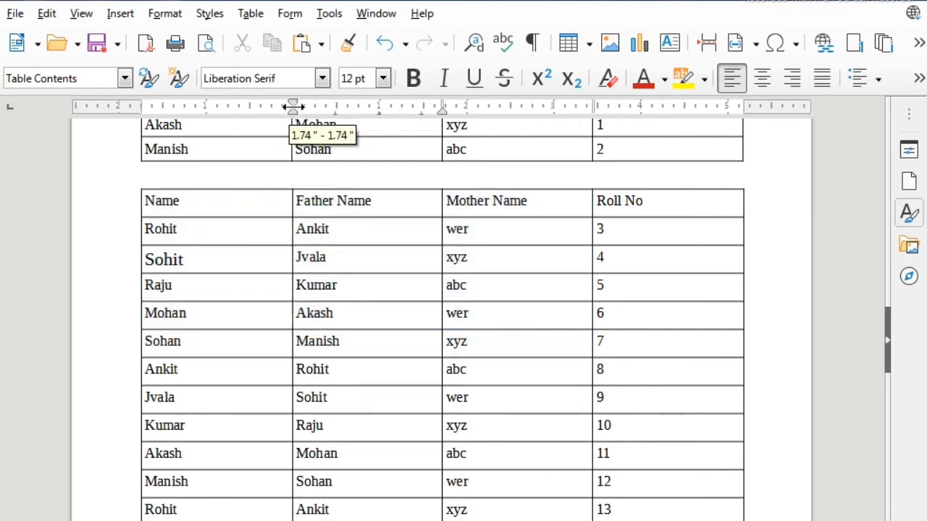
pyautogui.moveTo(294, 106); pyautogui.dragTo(358, 107)
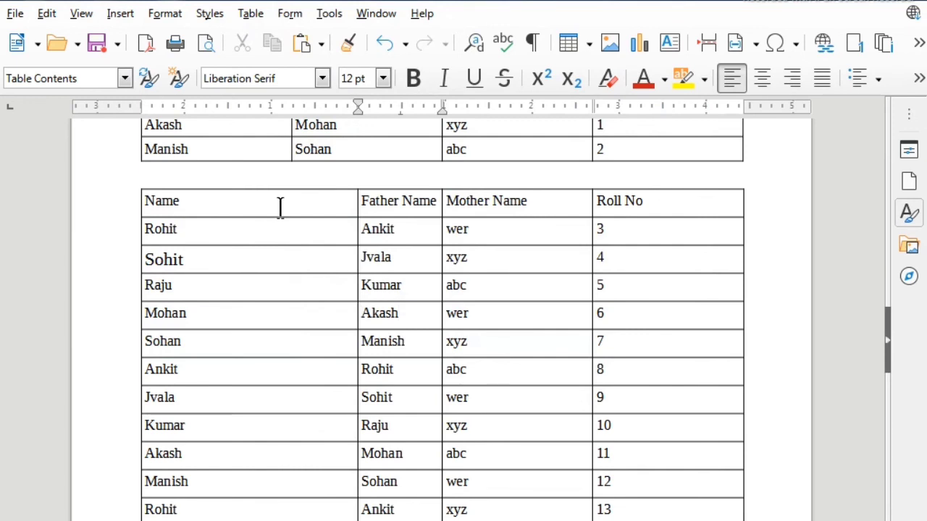
# Minimize the second table's column widths for the header through Roll No 8 rows, and apply Optimal Column Width to the same selection
pyautogui.moveTo(280, 207); pyautogui.dragTo(613, 366)
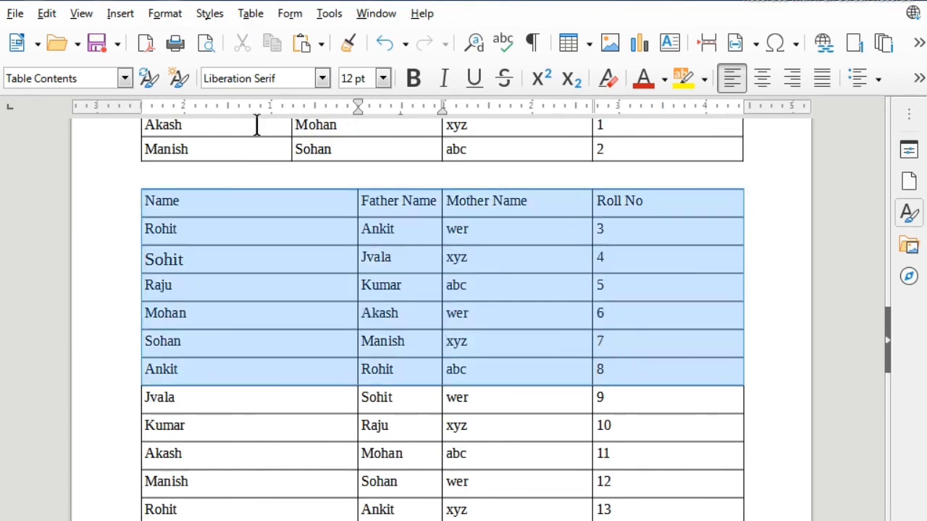
pyautogui.click(252, 15)
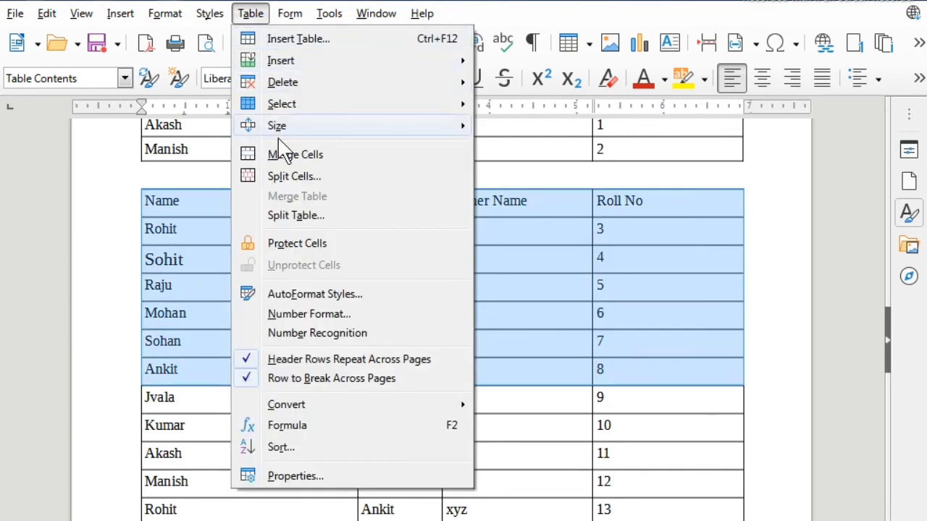
pyautogui.moveTo(288, 130)
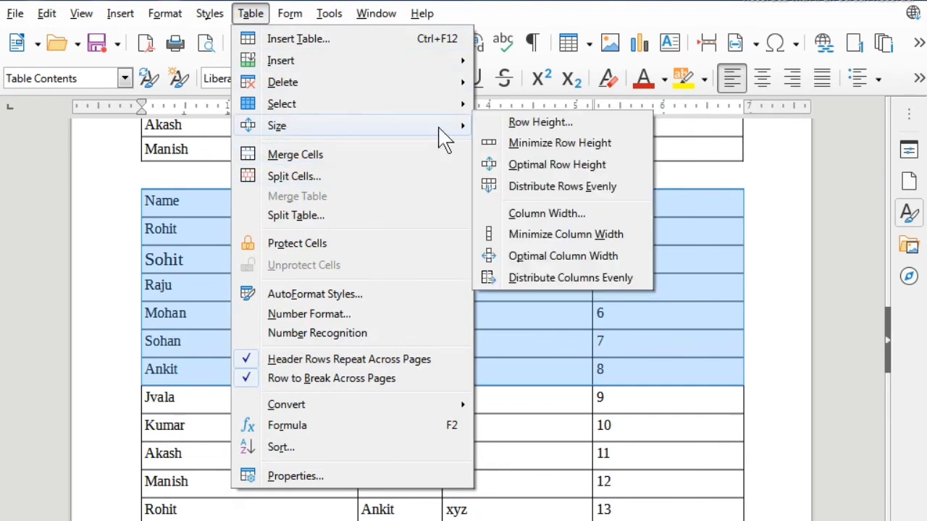
pyautogui.click(565, 235)
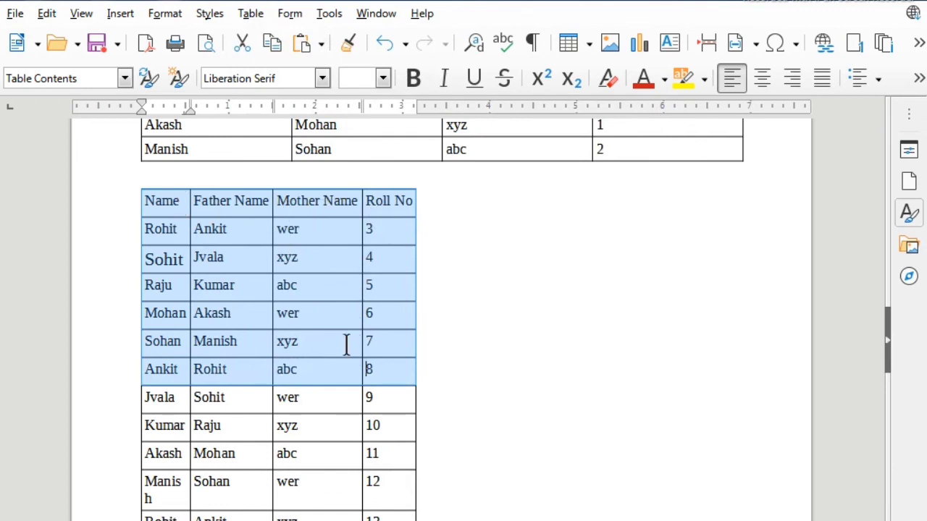
pyautogui.click(247, 12)
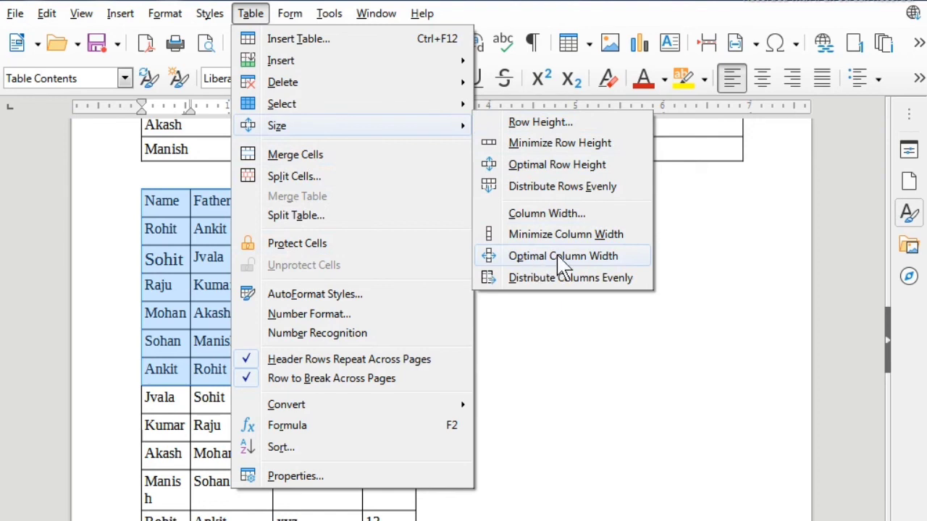
pyautogui.click(559, 255)
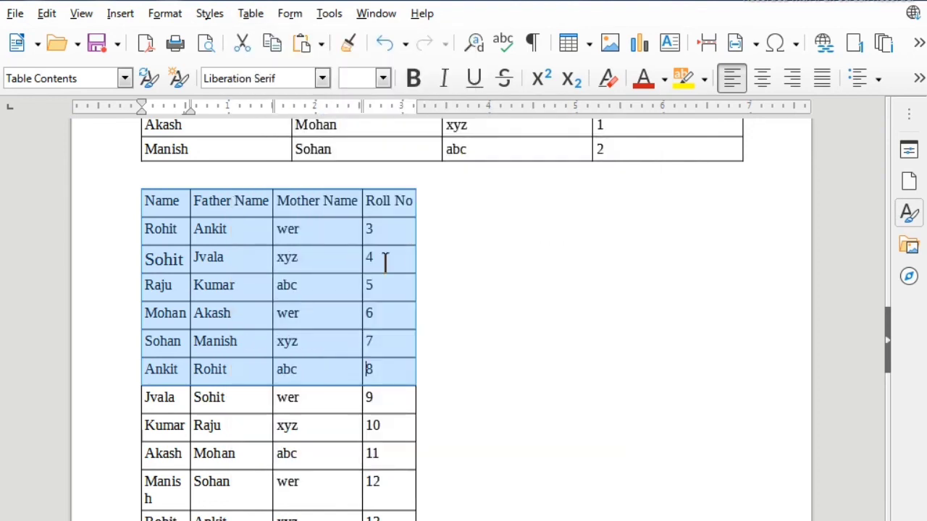
# Append "hjgjhgj hgjk jhkjh jkh" to the Mother Name cell for Roll No 3, and distribute the columns evenly over the header through Roll No 8 rows
pyautogui.click(320, 233)
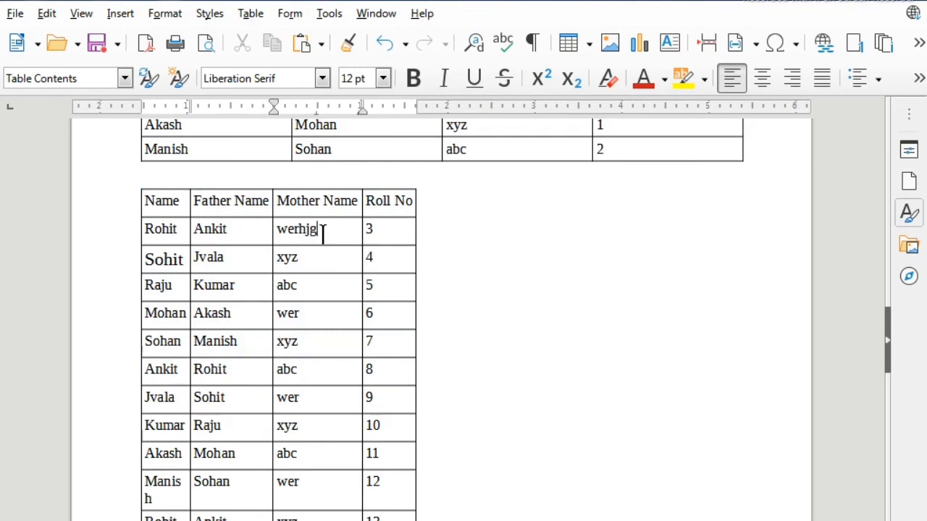
pyautogui.write('hjgjngj hgjk jhkjh jkh')
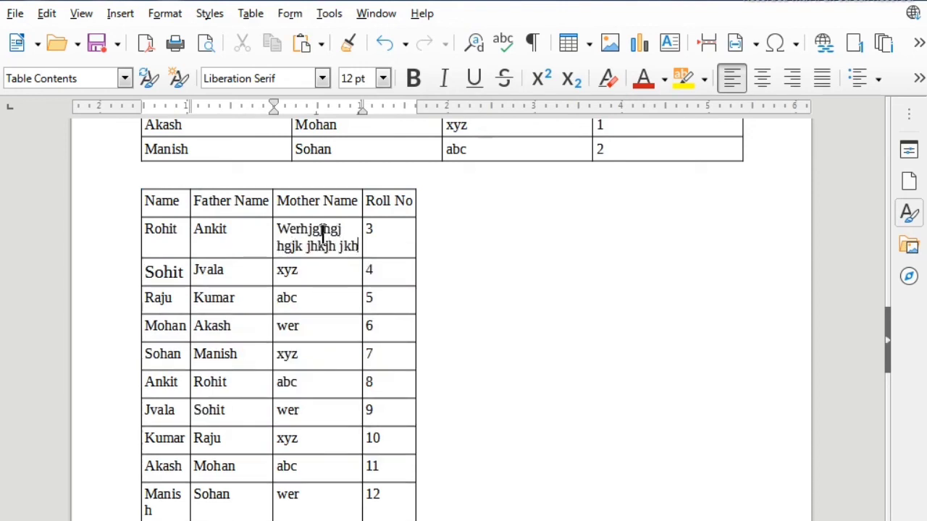
pyautogui.moveTo(164, 210); pyautogui.dragTo(360, 355)
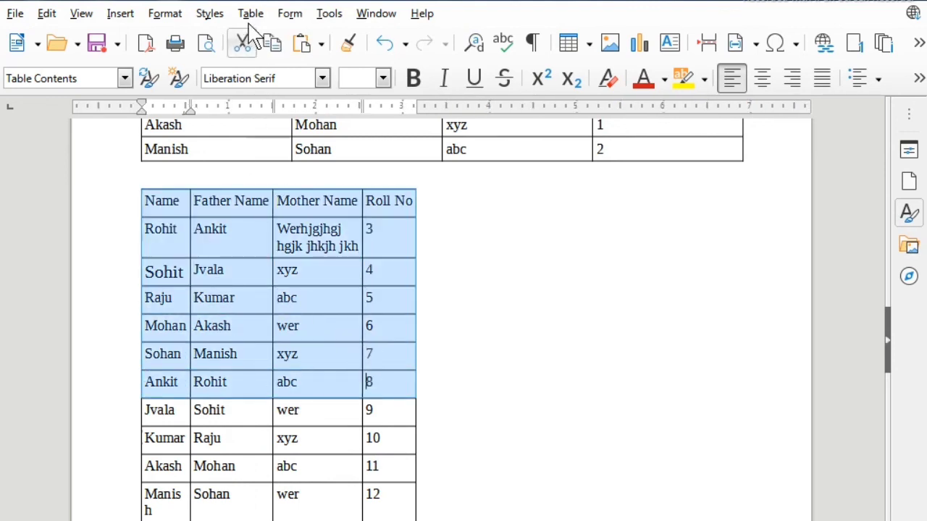
pyautogui.click(250, 13)
pyautogui.moveTo(288, 129)
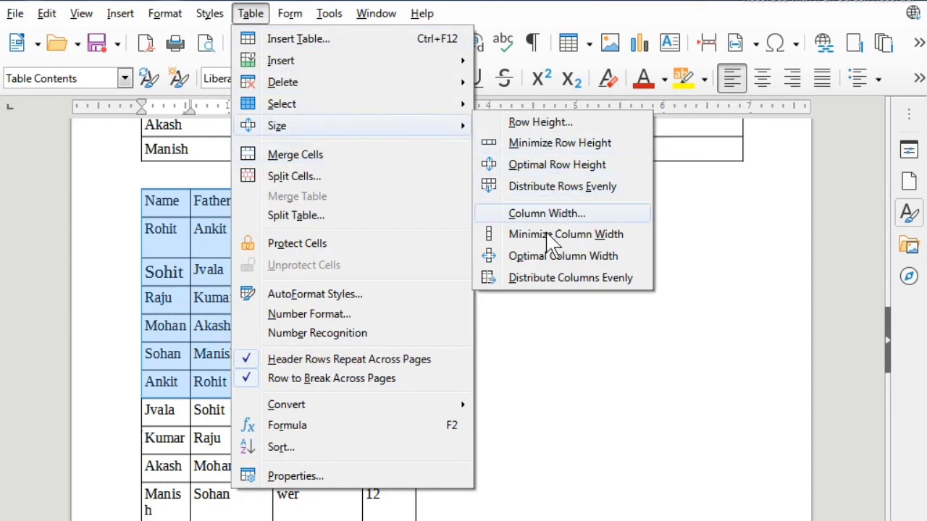
pyautogui.click(571, 290)
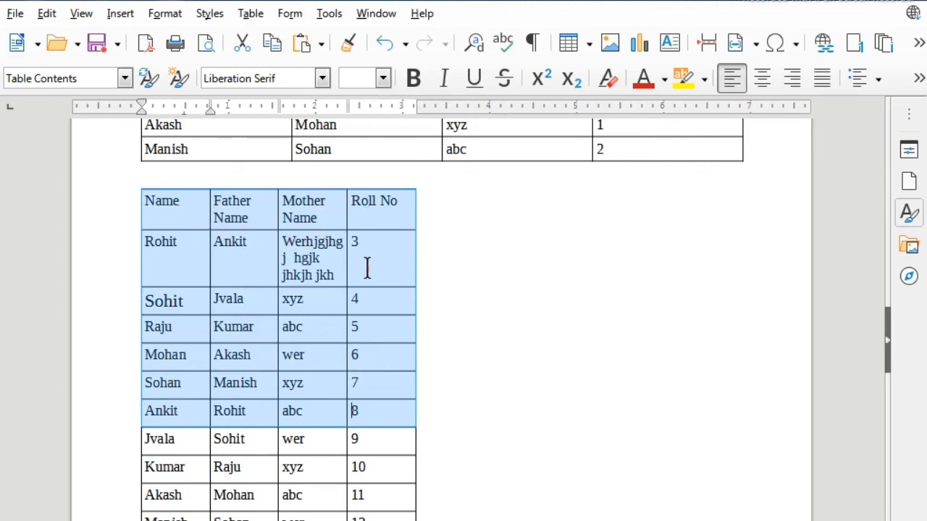
pyautogui.click(171, 267)
pyautogui.click(313, 245)
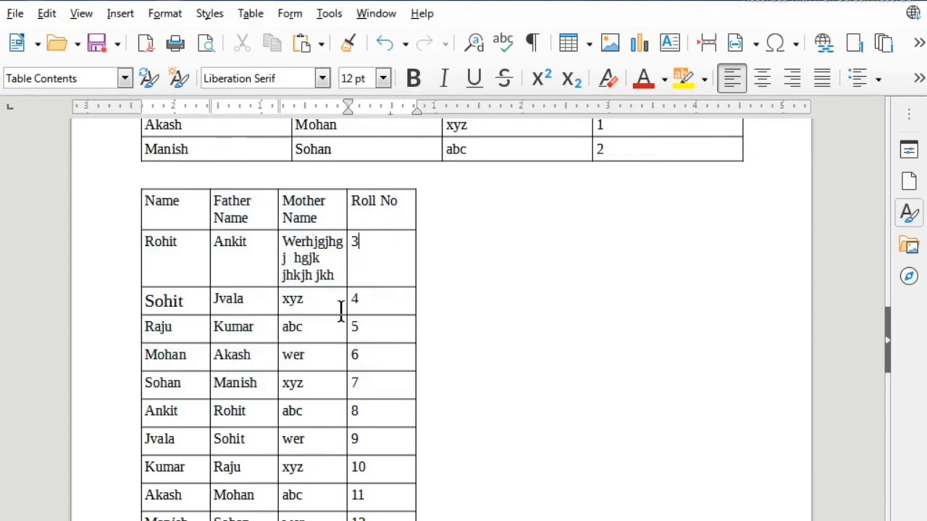
# Undo the even column distribution, the text added to the Mother Name cell and the minimized column widths
pyautogui.hotkey('ctrl', 'z')
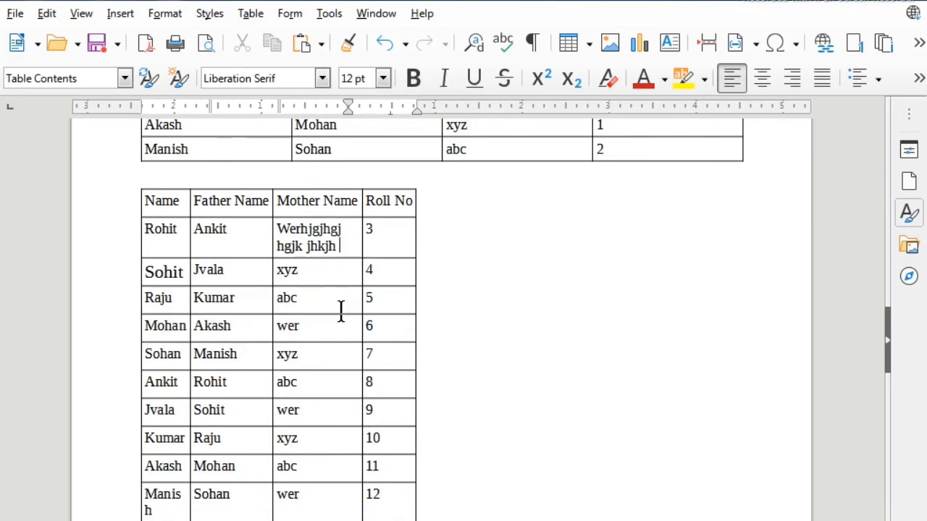
pyautogui.hotkey('ctrl', 'z')
pyautogui.hotkey('ctrl', 'z')
pyautogui.hotkey('ctrl', 'z')
pyautogui.hotkey('ctrl', 'z')
pyautogui.hotkey('ctrl', 'z')
pyautogui.hotkey('ctrl', 'z')
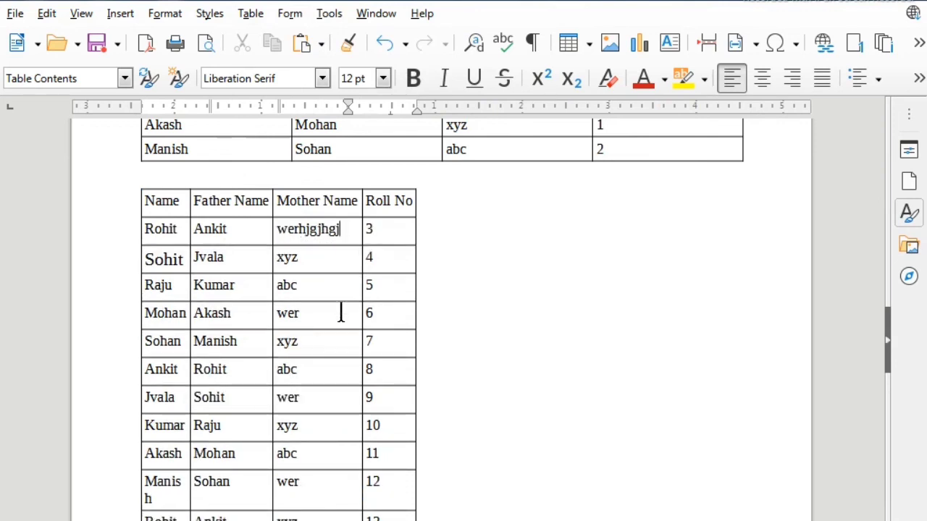
pyautogui.hotkey('ctrl', 'z')
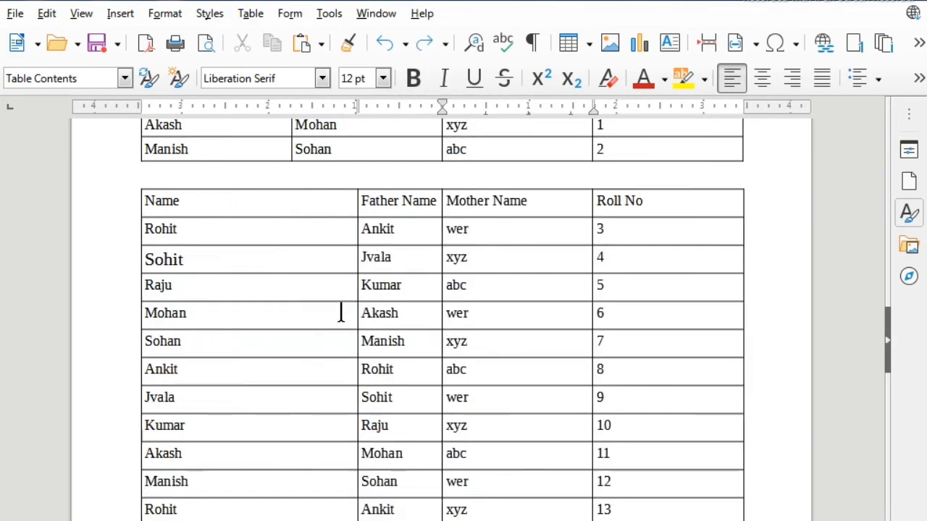
# Distribute the second table's columns evenly with the header through Roll No 9 rows selected, and clear the selection
pyautogui.moveTo(282, 201); pyautogui.dragTo(632, 394)
pyautogui.click(249, 16)
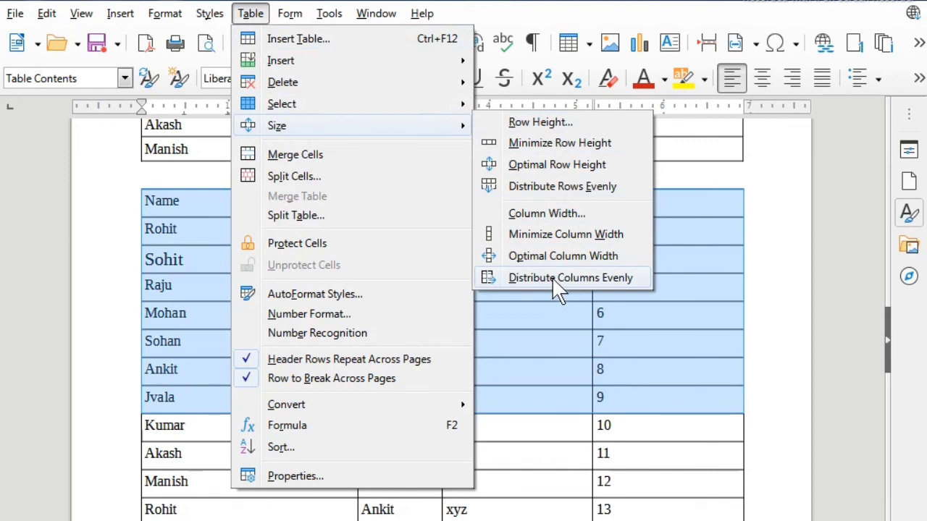
pyautogui.click(559, 279)
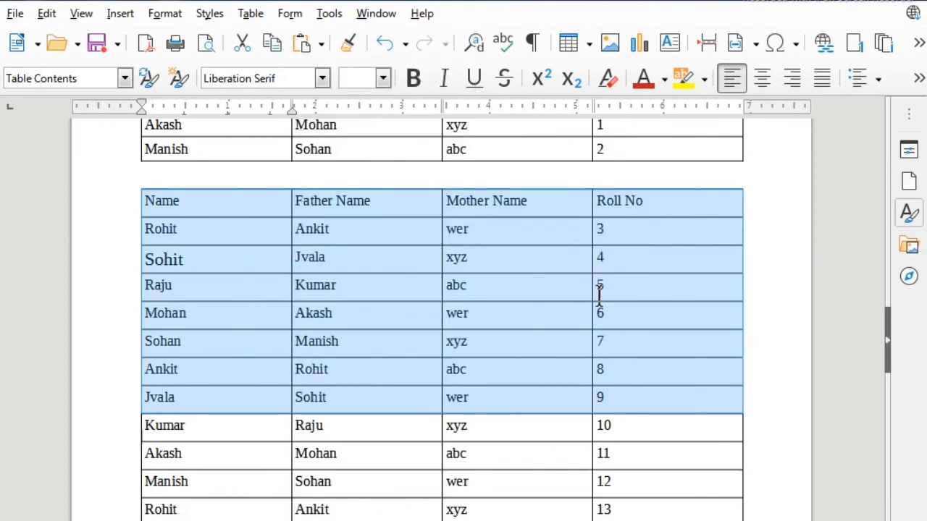
pyautogui.click(335, 295)
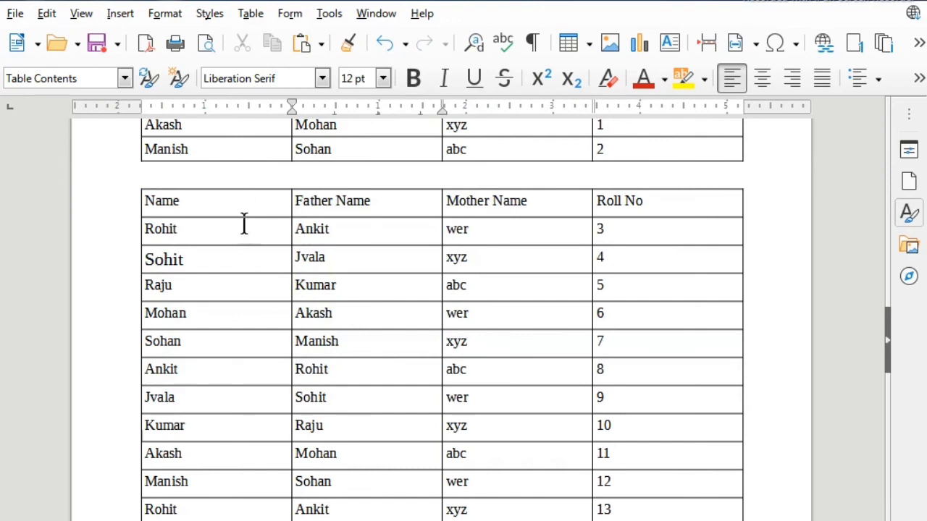
pyautogui.click(250, 13)
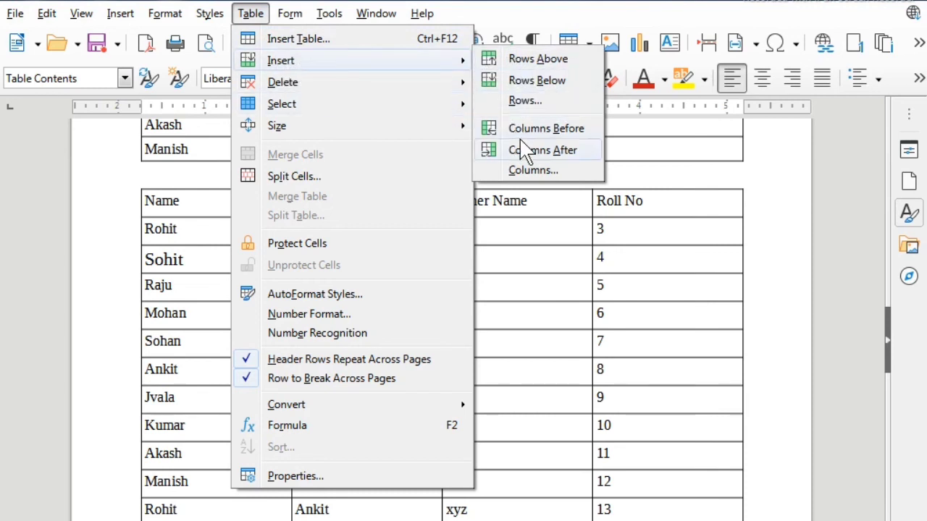
pyautogui.moveTo(335, 85)
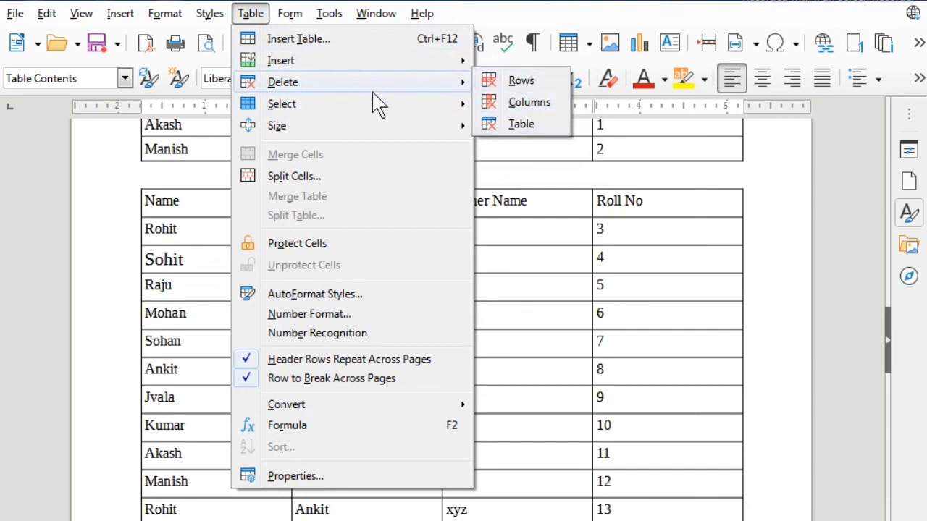
pyautogui.moveTo(340, 113)
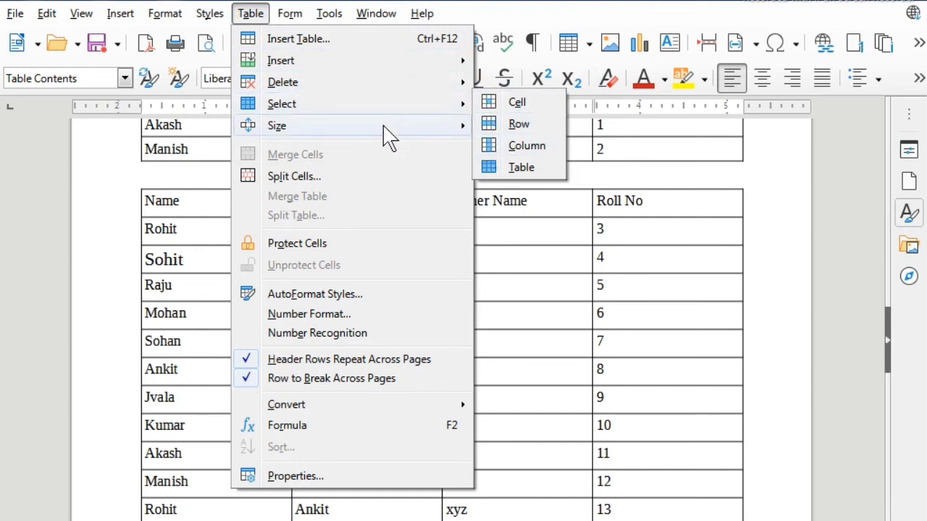
pyautogui.moveTo(443, 132)
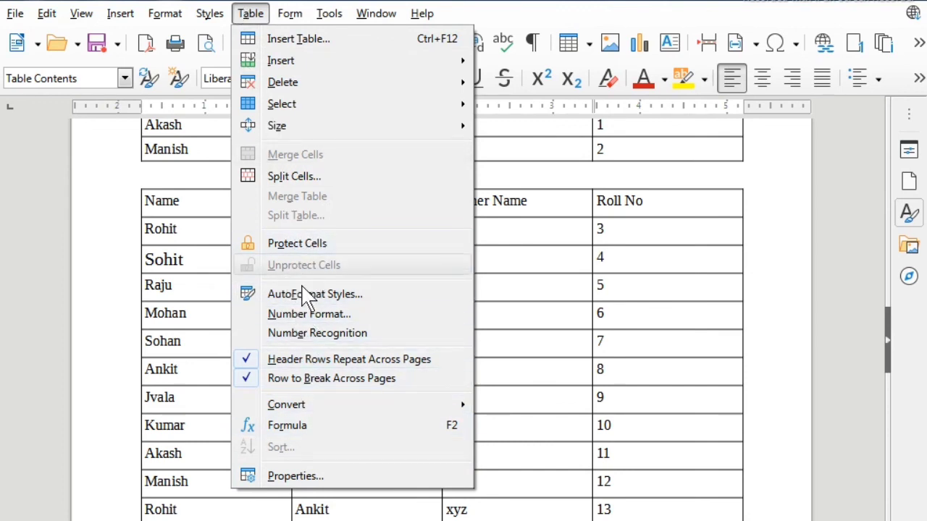
pyautogui.moveTo(324, 410)
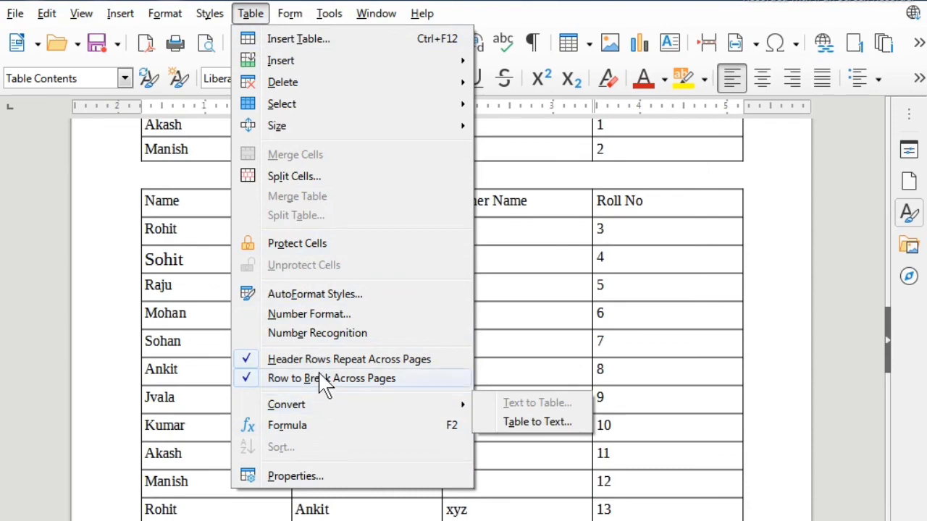